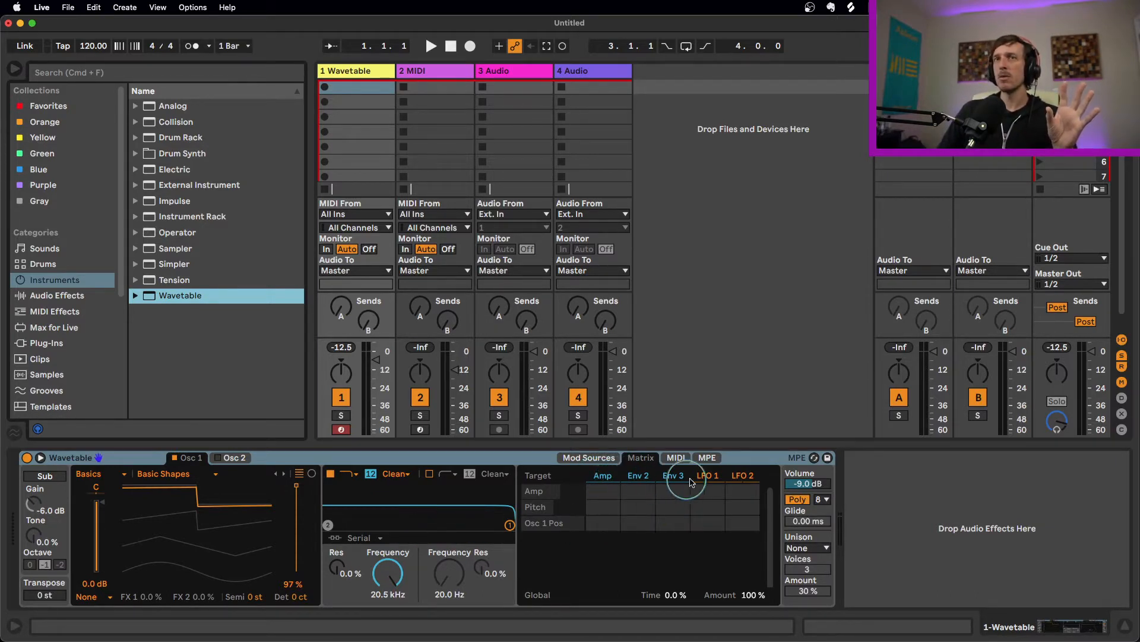
Review the modulation matrix and the Amp, Env 2 and LFO 1 settings among the modulation sources
left_click(687, 507)
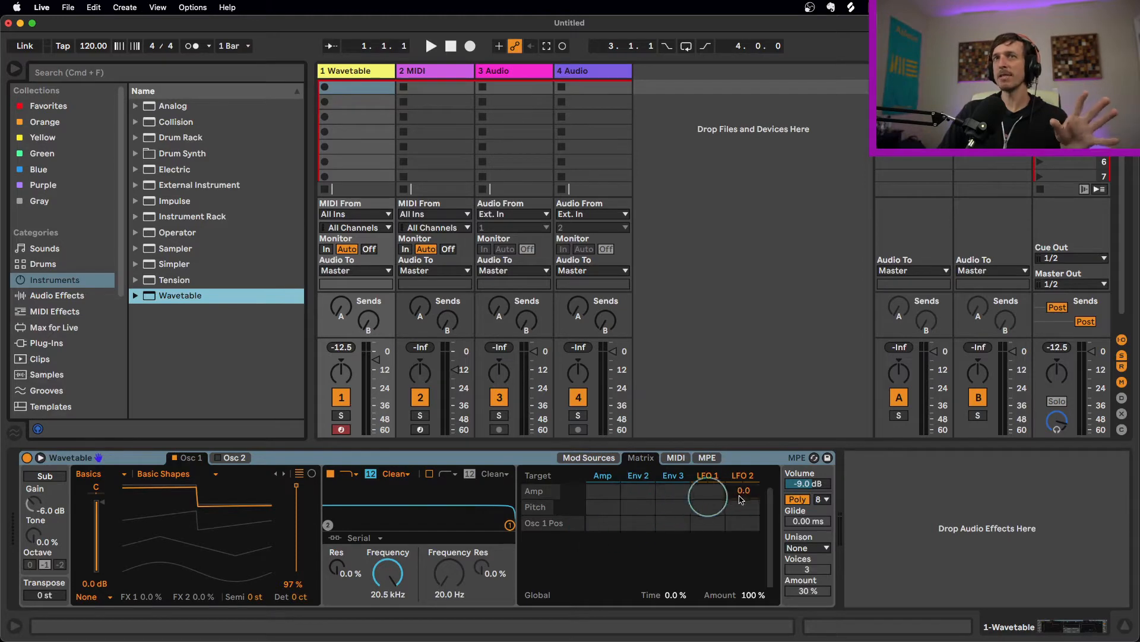
left_click(707, 488)
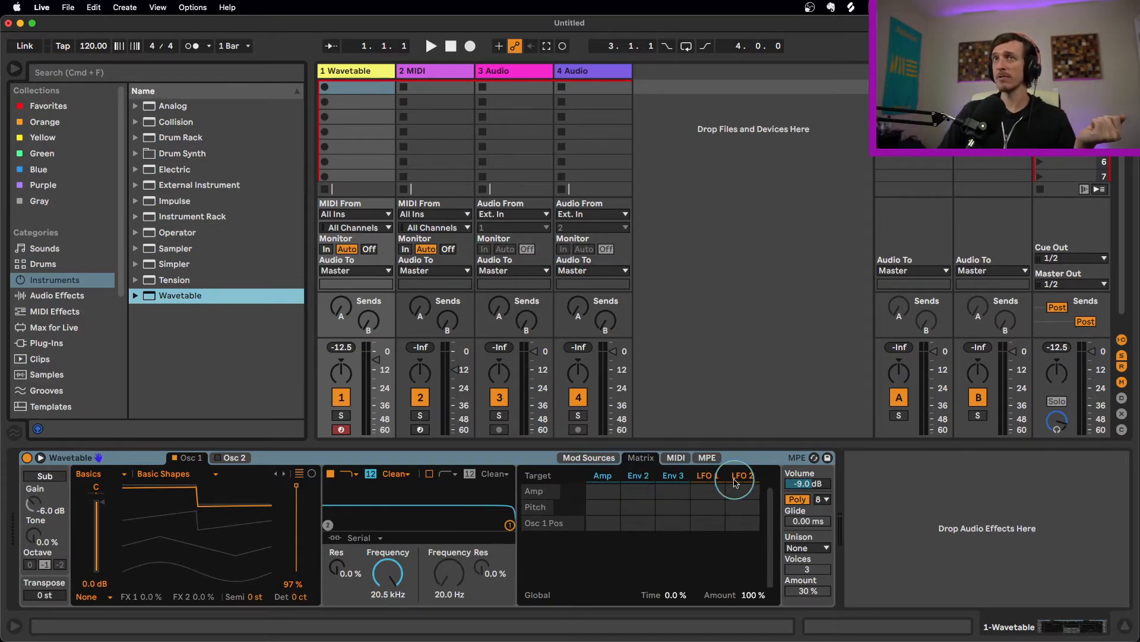
left_click(609, 467)
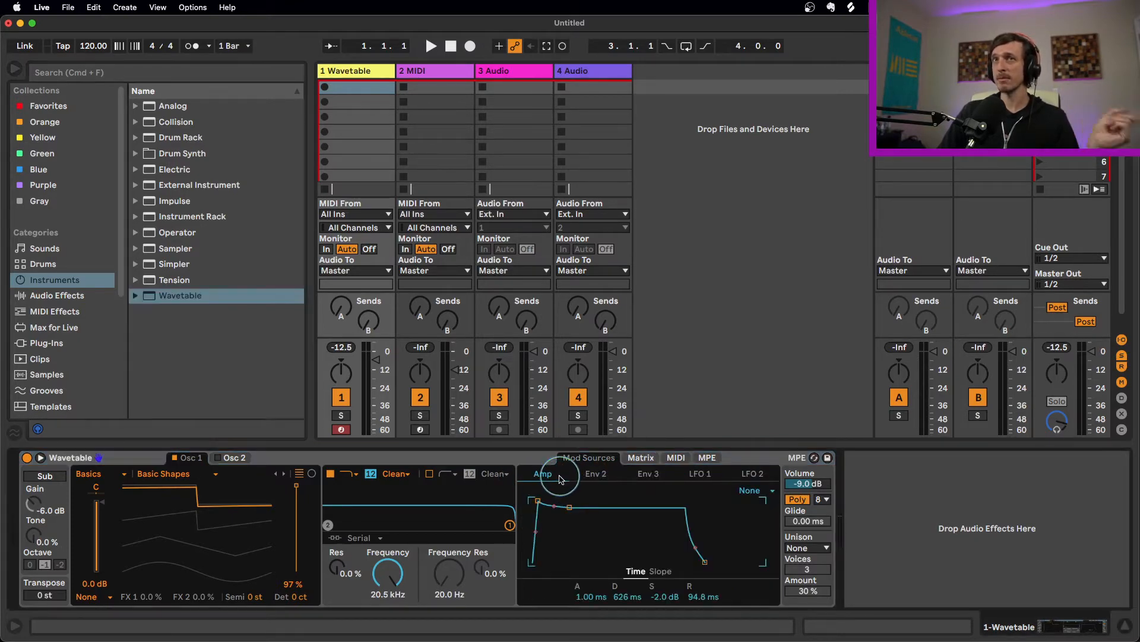
left_click(596, 473)
left_click(698, 475)
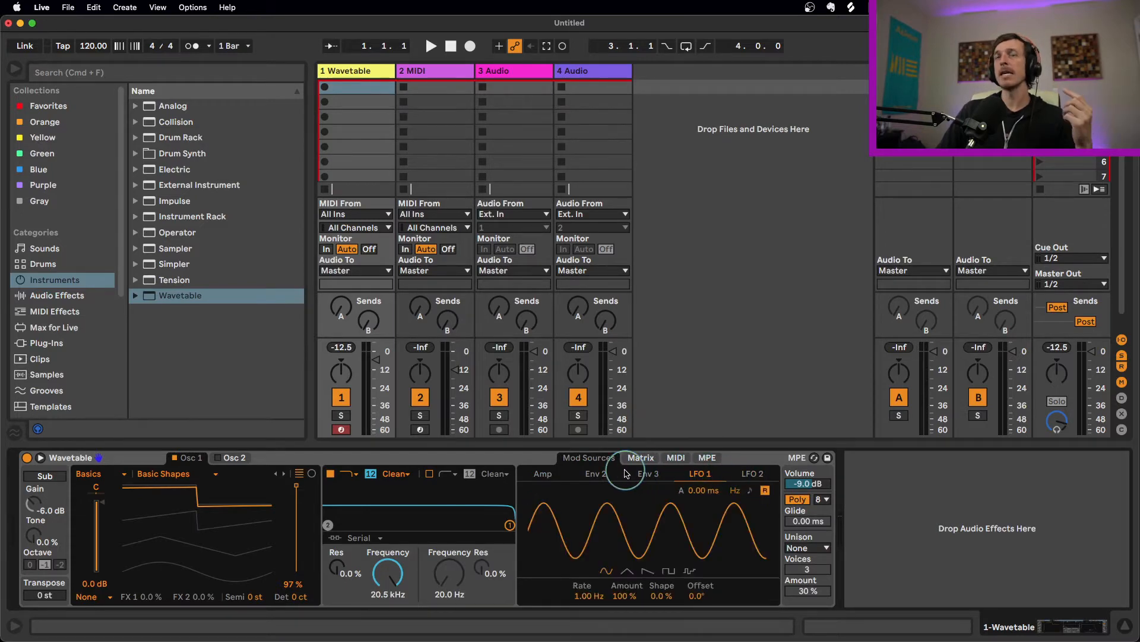
left_click(641, 458)
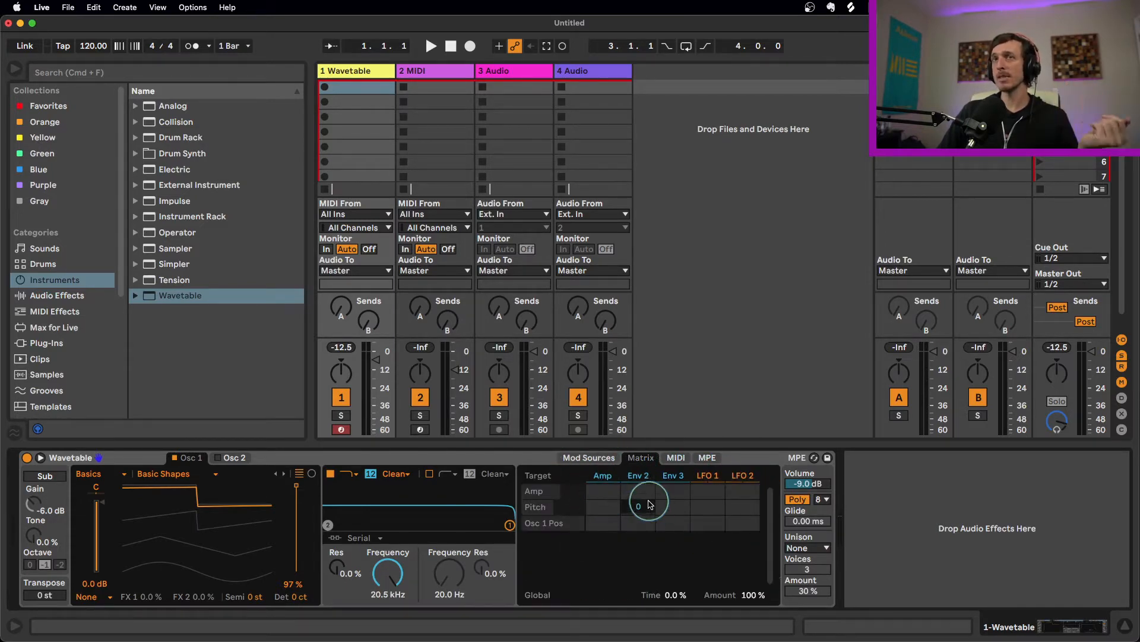
Expand Wavetable's modulation sources into the large view above the device and enlarge that view
left_click(41, 458)
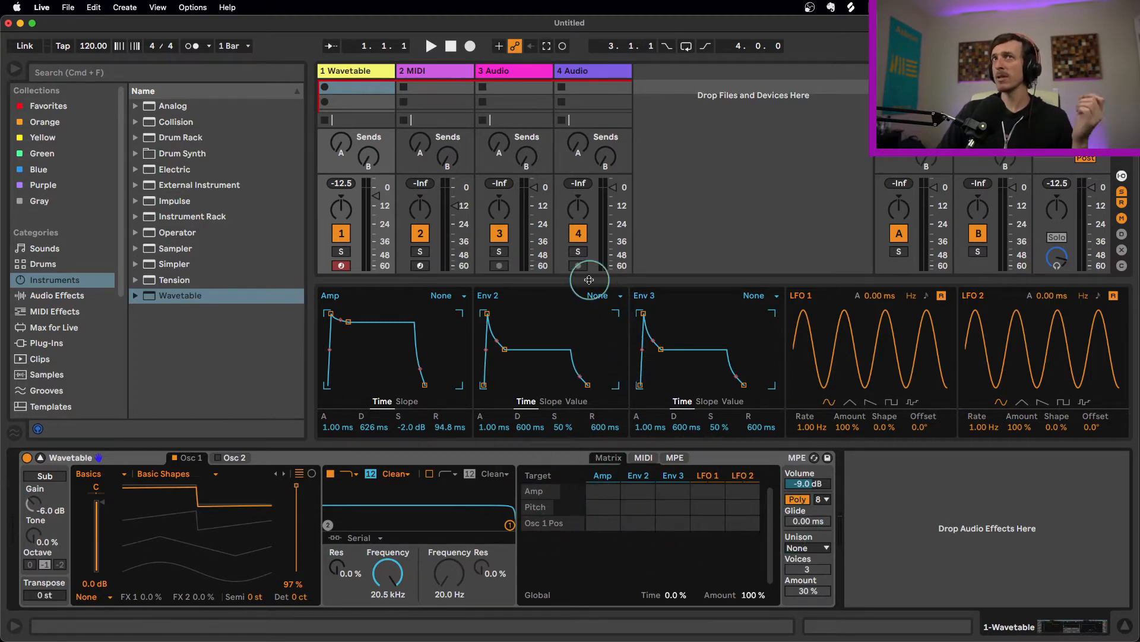
left_click_drag(588, 279, 554, 250)
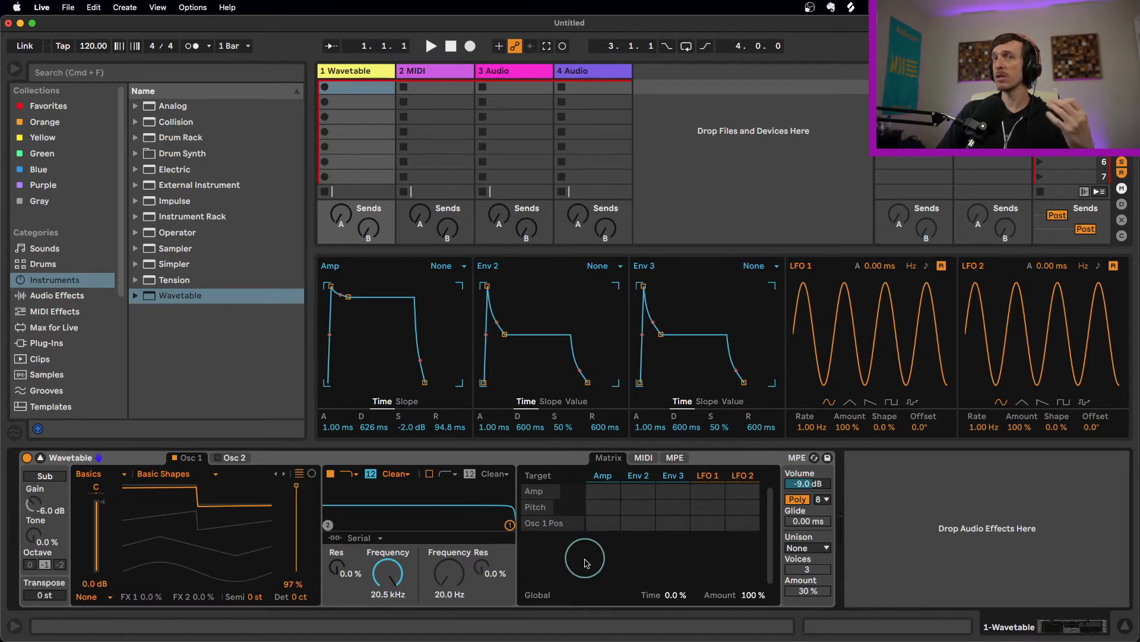
Bring up filter 1 frequency, filter 1 resonance, Osc 1 FX 1 and unison amount one by one as modulation matrix targets
left_click(389, 576)
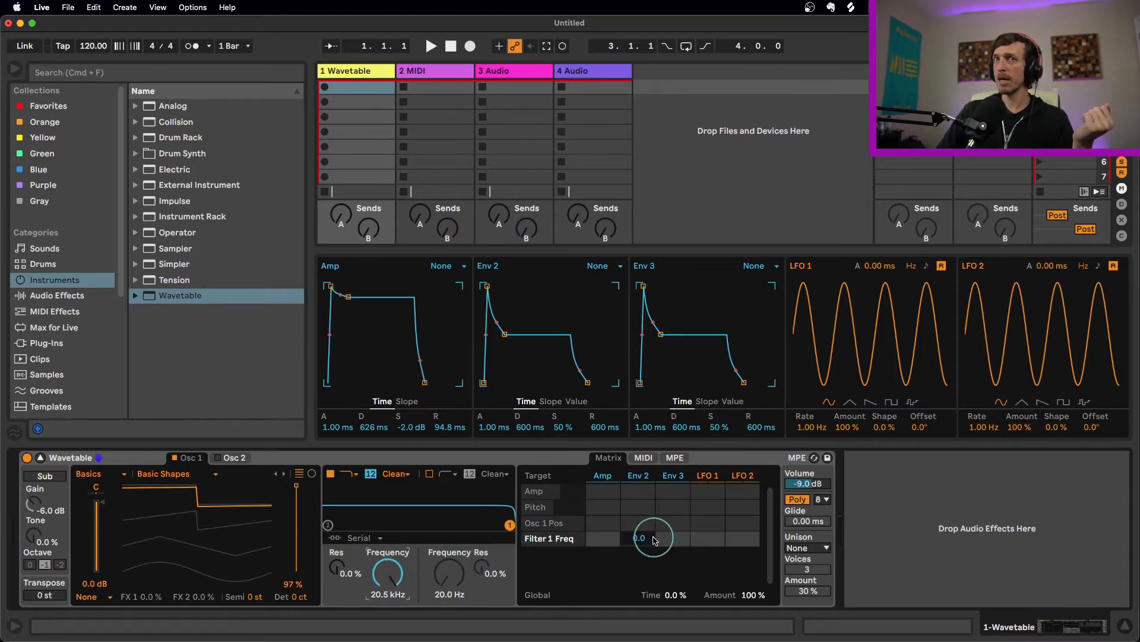
left_click(336, 567)
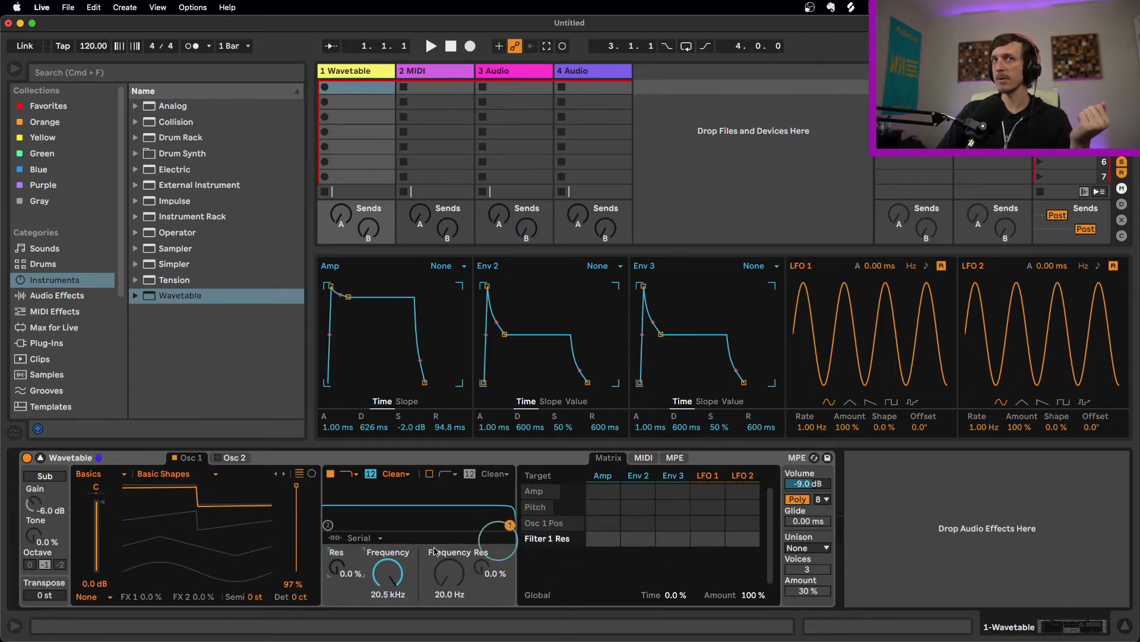
left_click(149, 596)
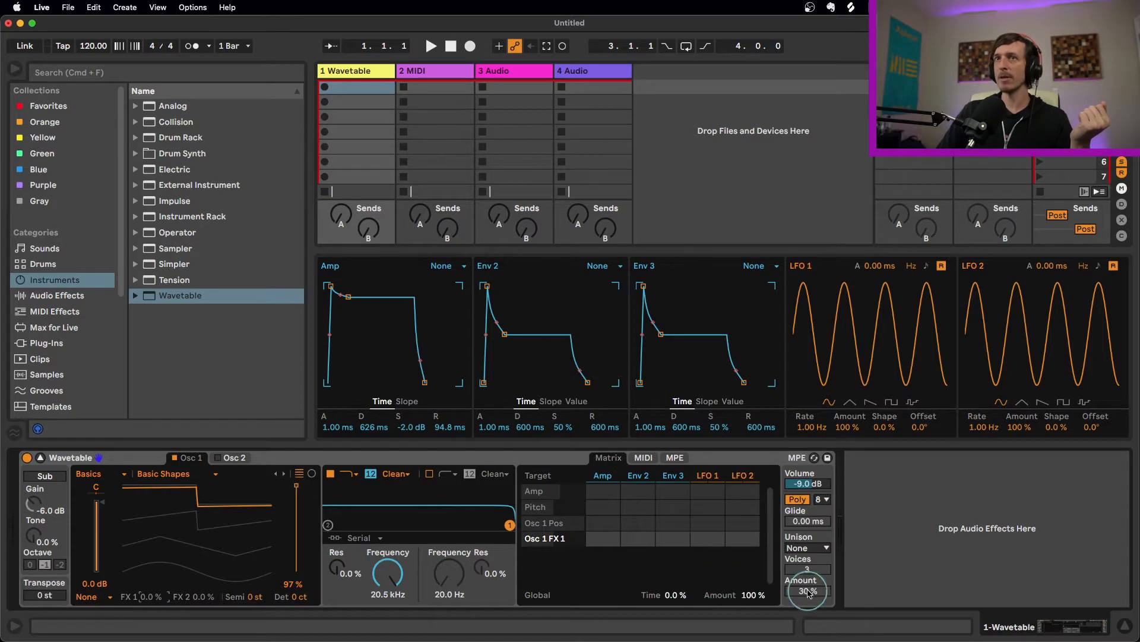
left_click(808, 589)
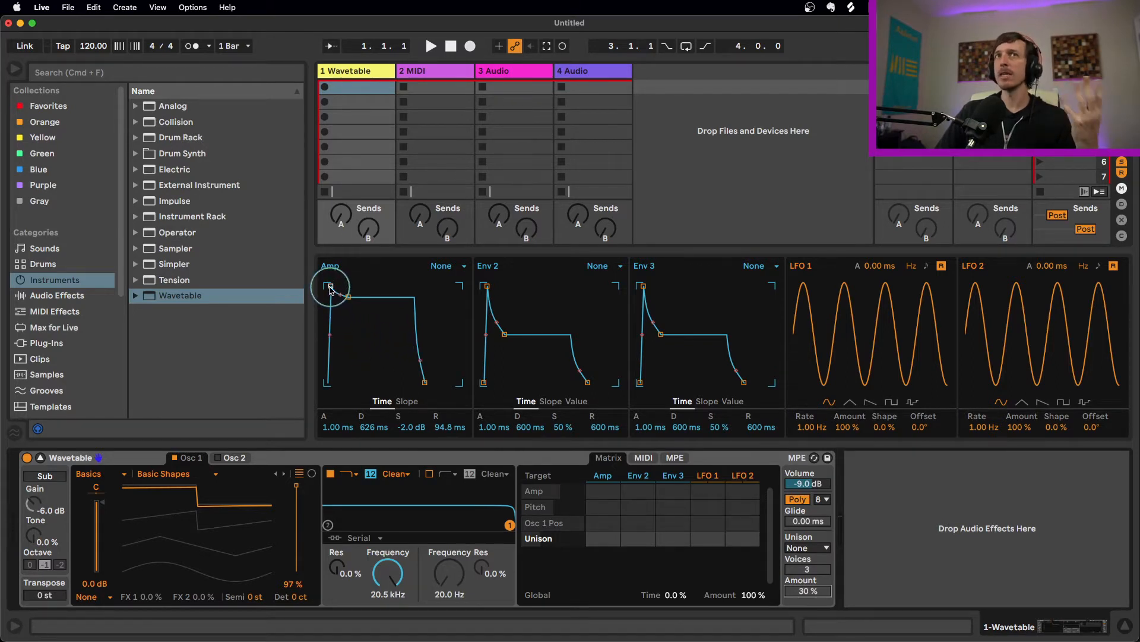
Shape the Amp envelope to 765 ms attack, 1.07 s decay, -19 dB sustain and 2.22 s release
left_click_drag(331, 287, 371, 323)
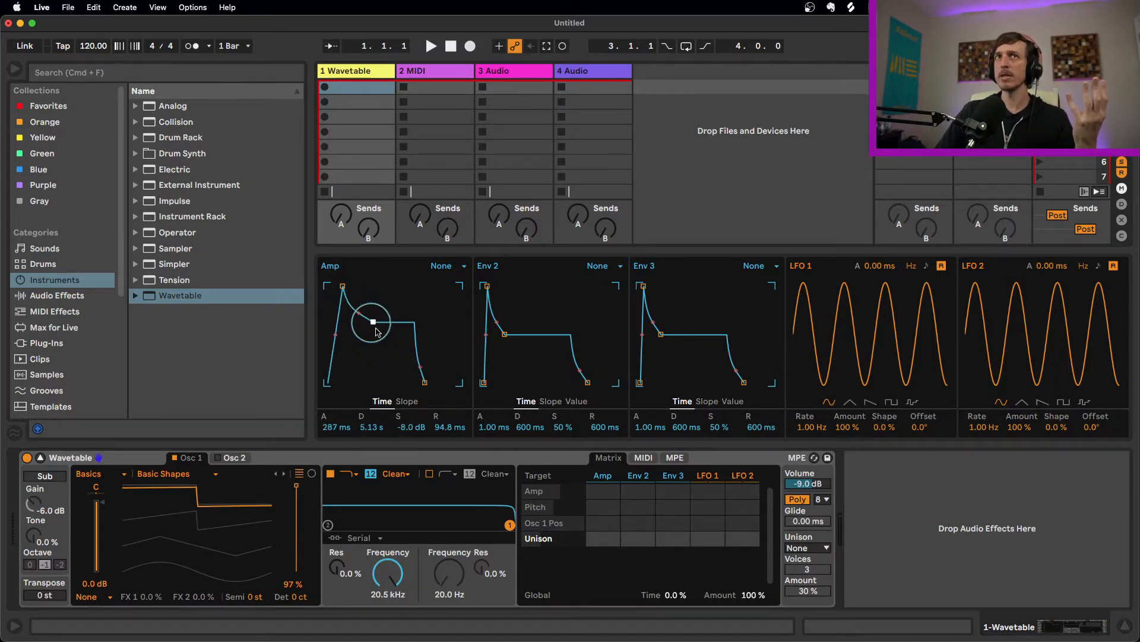
left_click_drag(424, 382, 441, 388)
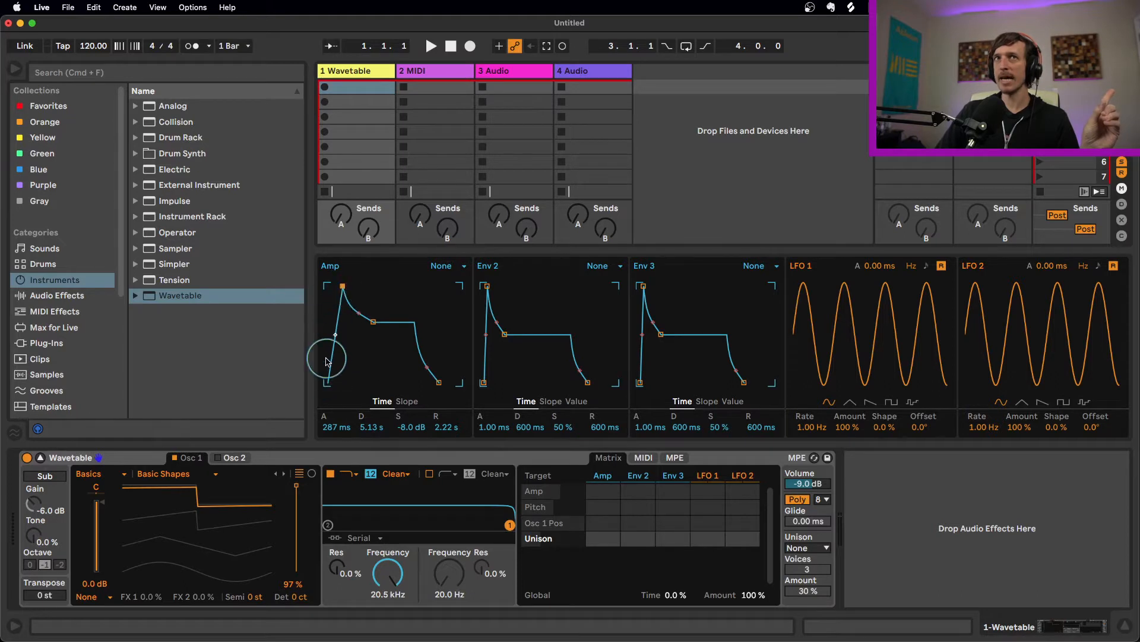
left_click_drag(343, 286, 350, 286)
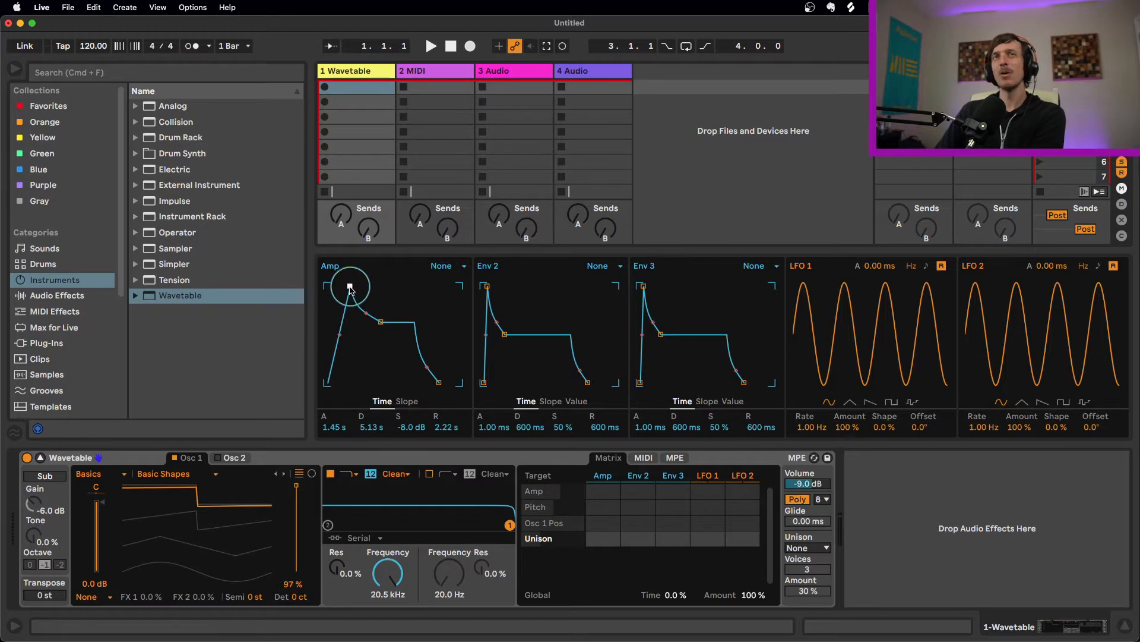
left_click_drag(350, 286, 346, 285)
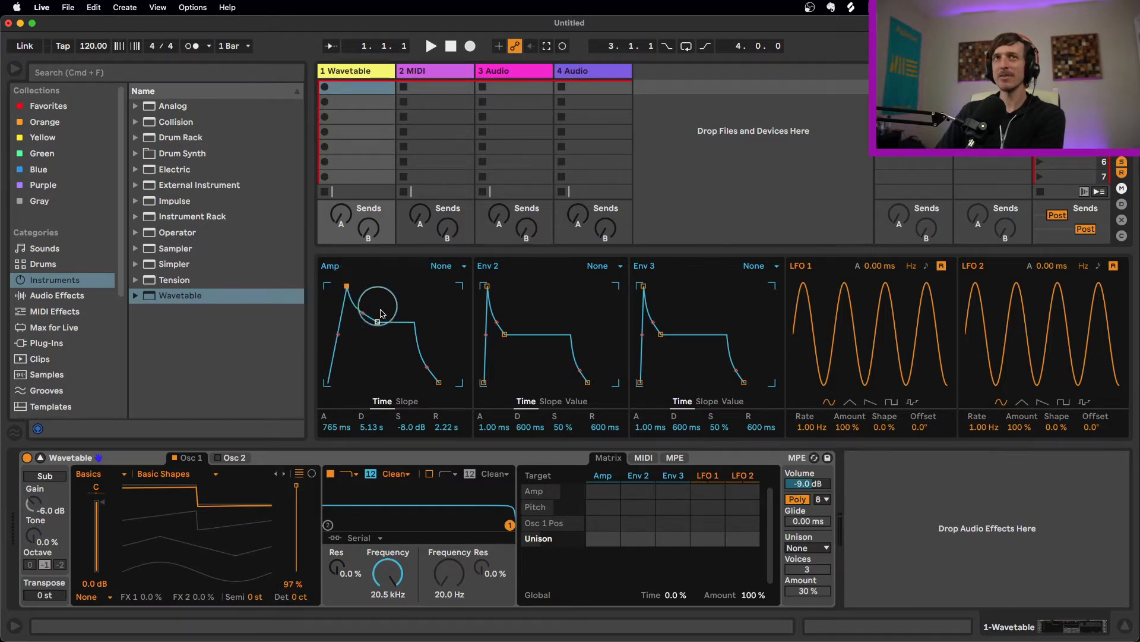
left_click_drag(377, 322, 367, 328)
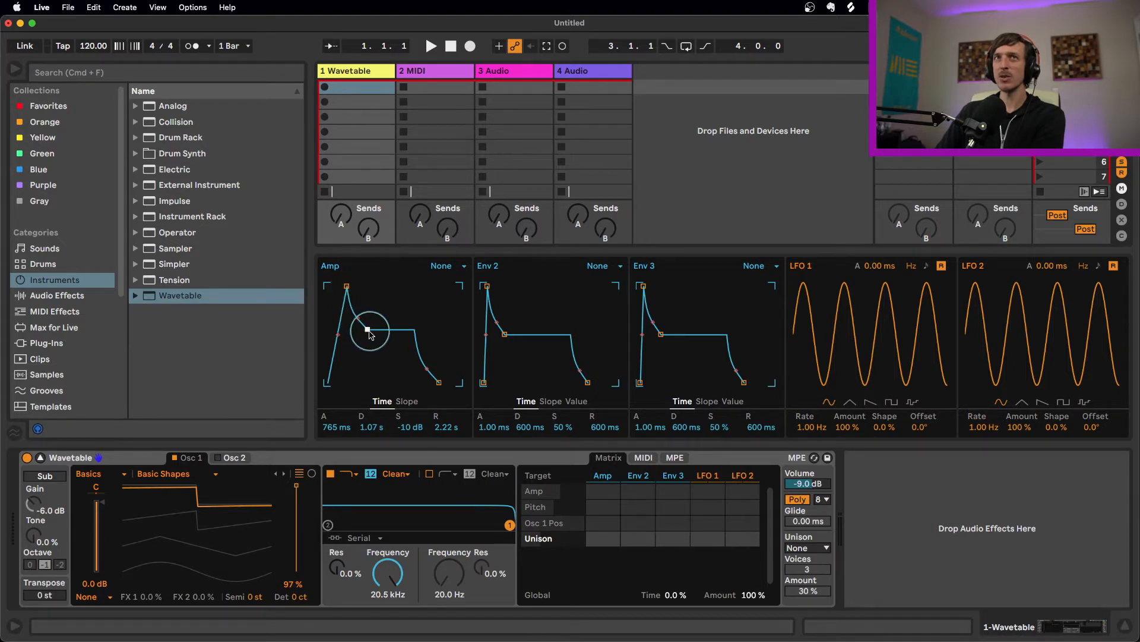
left_click_drag(368, 328, 367, 351)
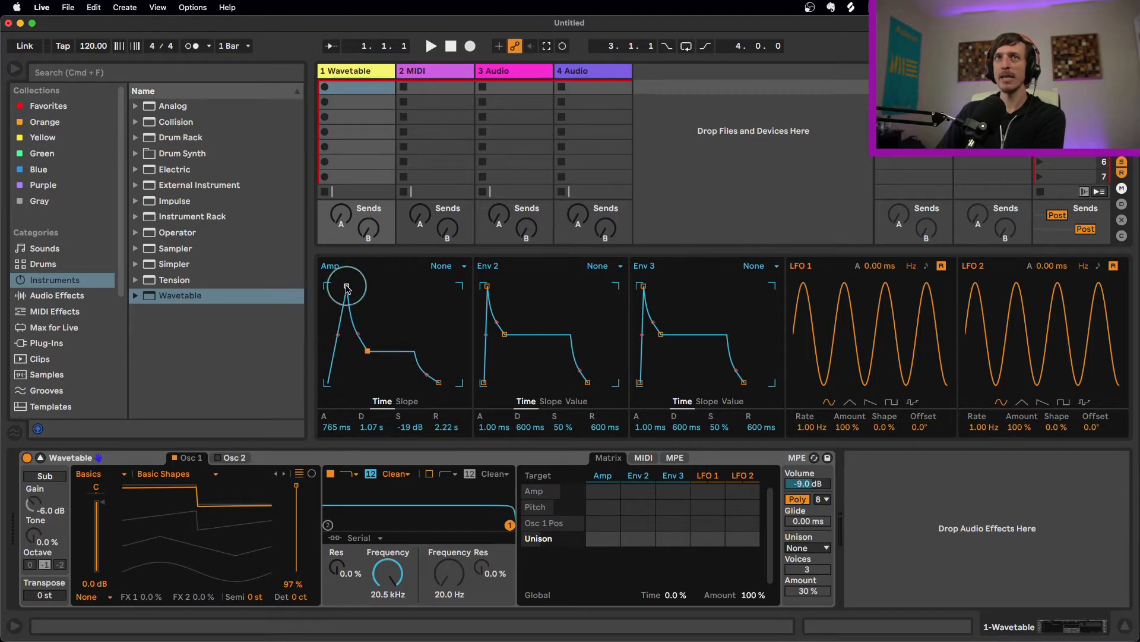
Lower the Amp envelope's sustain level to -28 dB and select its release value
left_click(368, 351)
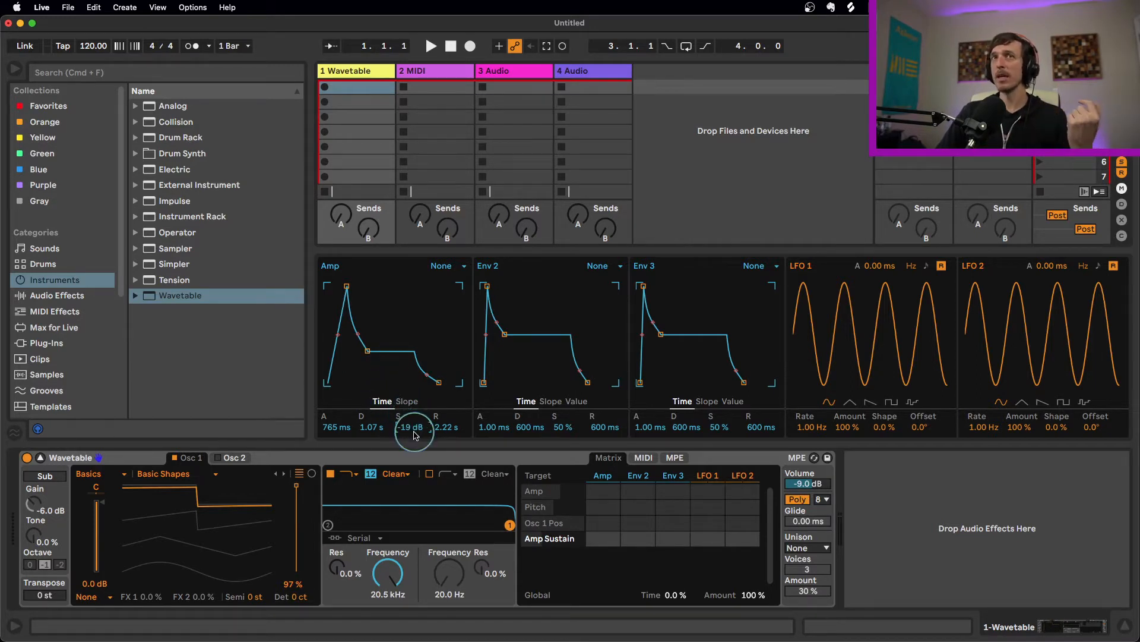
left_click_drag(414, 435, 412, 431)
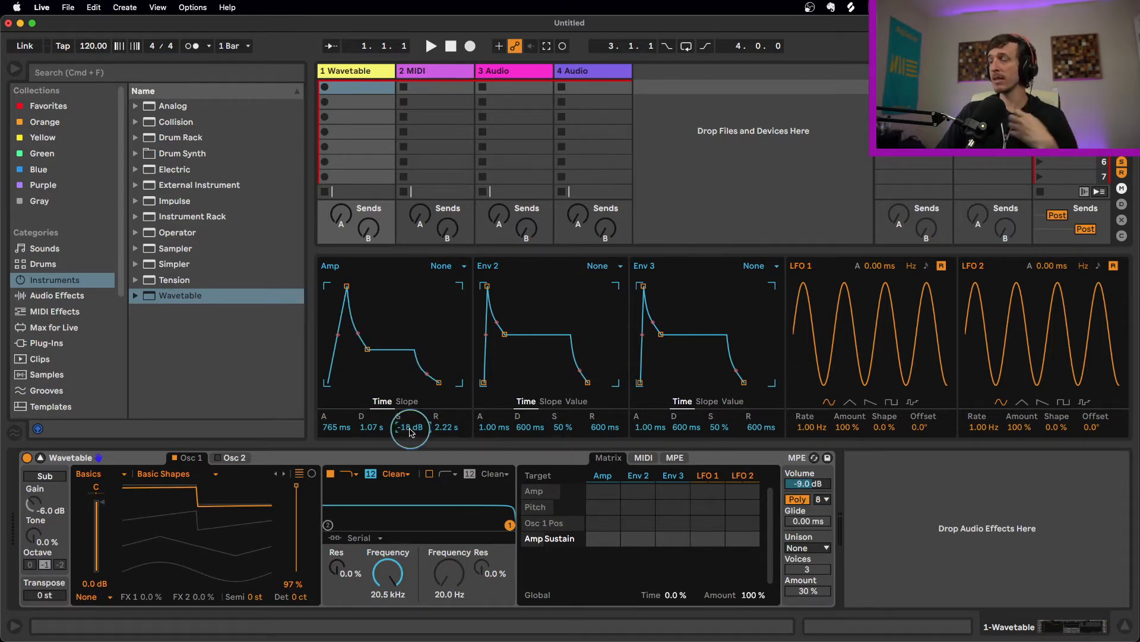
left_click_drag(410, 431, 410, 435)
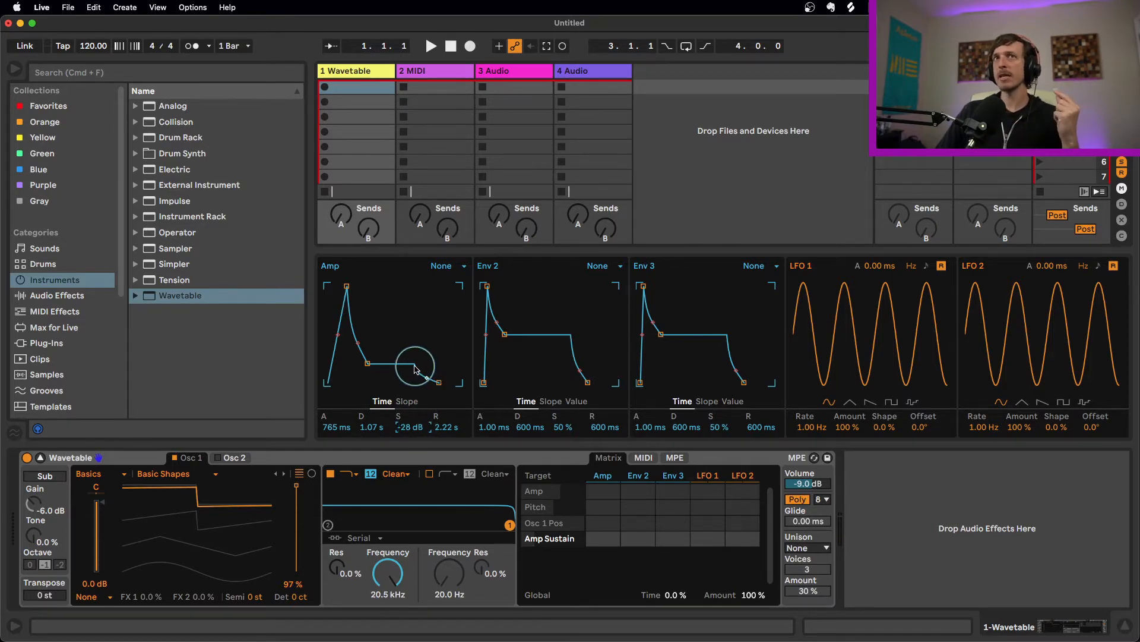
left_click(450, 427)
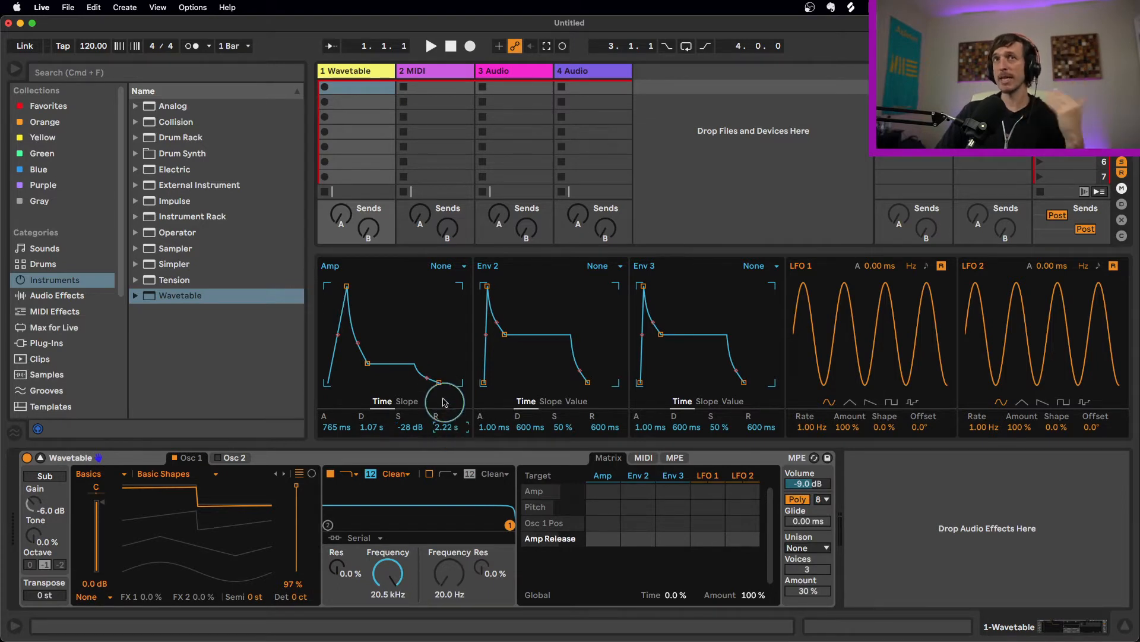
Flatten the Amp envelope to 0 ms attack, 642 ms decay and 0 dB sustain, with a 1.68 s release
left_click_drag(440, 383, 326, 286)
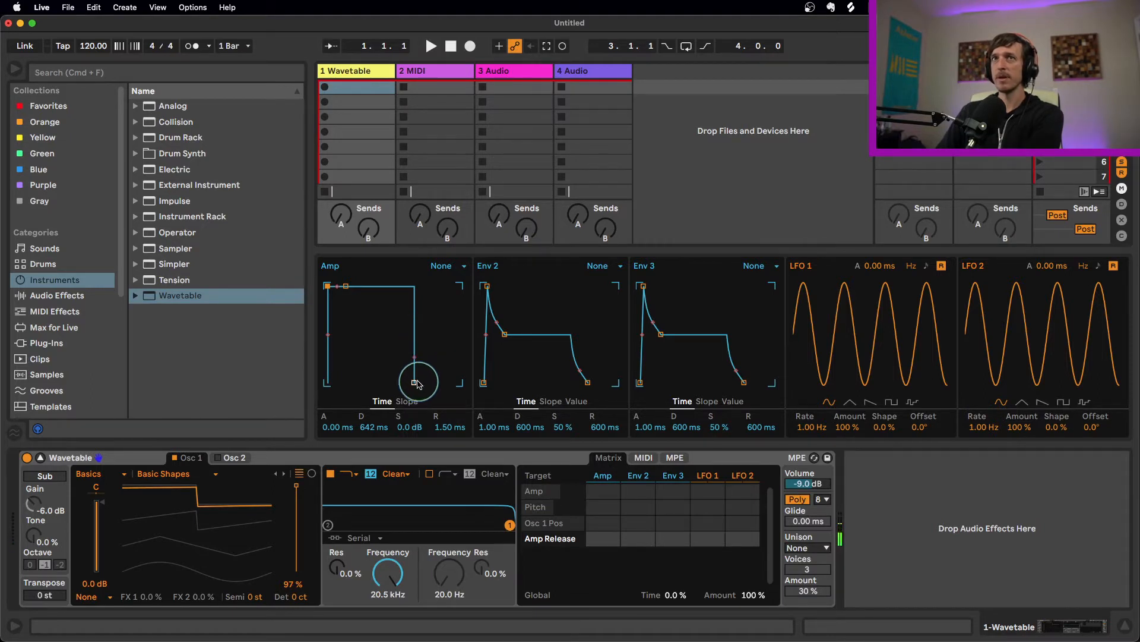
left_click_drag(414, 382, 437, 382)
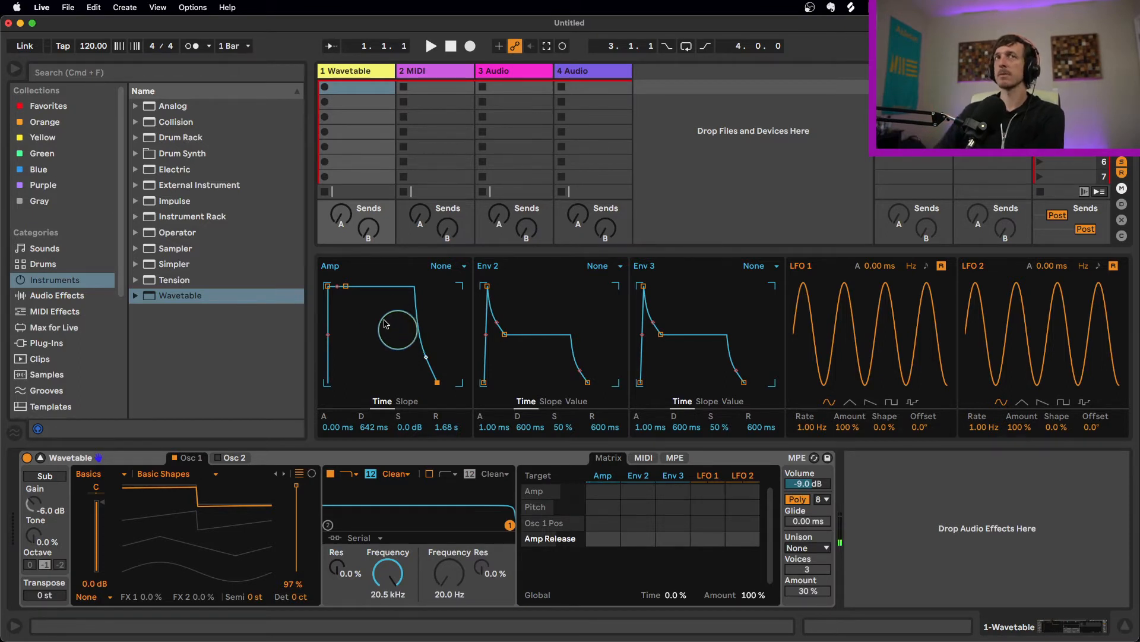
Reshape the Amp envelope to 228 ms attack with a curved slope, 1.25 s decay and -6.9 dB sustain
left_click_drag(326, 285, 364, 322)
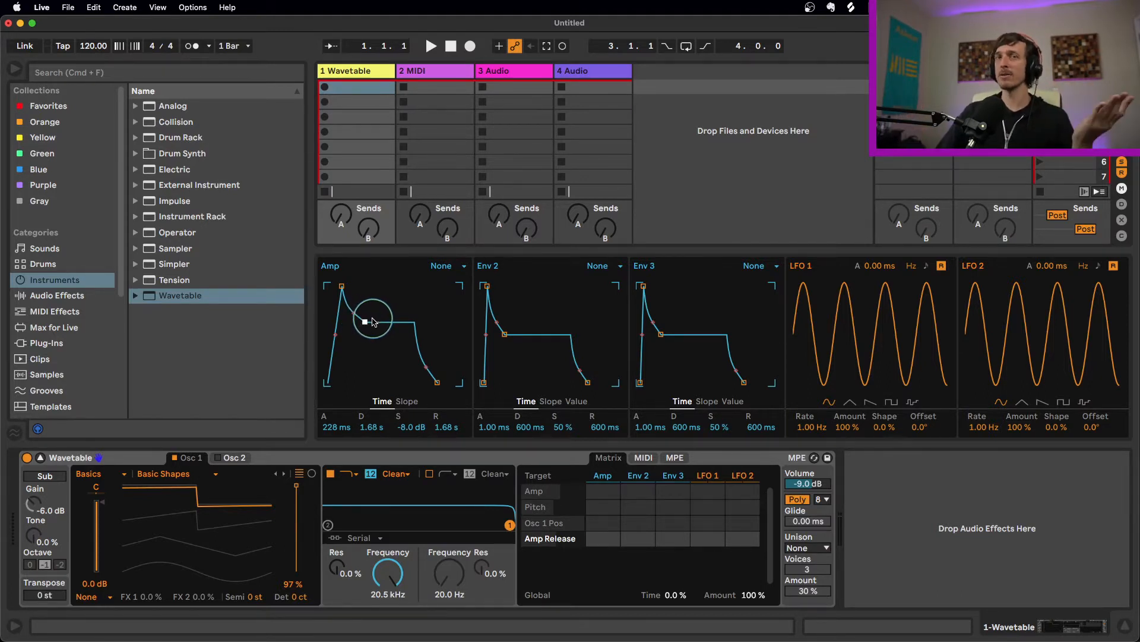
left_click_drag(372, 321, 379, 322)
left_click_drag(341, 286, 348, 285)
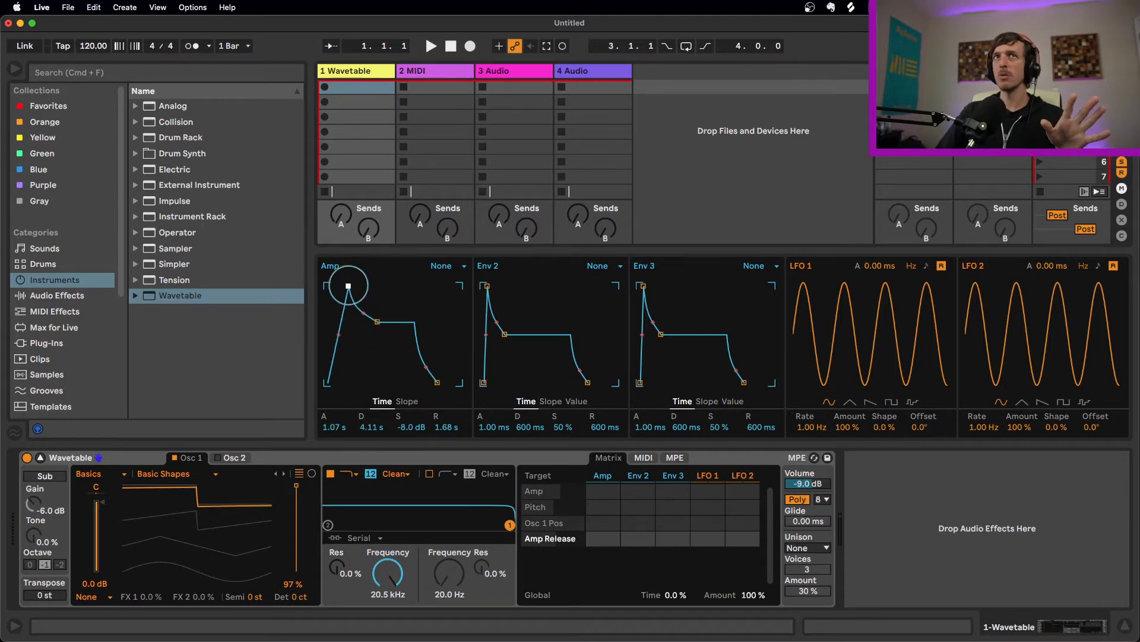
left_click_drag(339, 335, 339, 358)
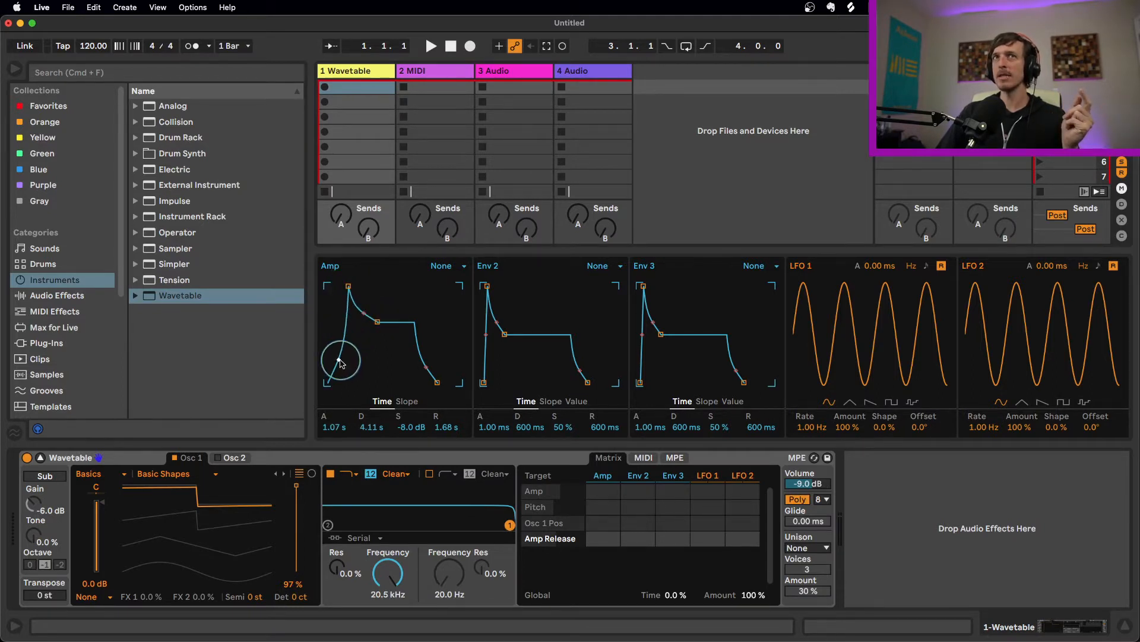
left_click_drag(364, 313, 342, 286)
left_click_drag(370, 321, 363, 317)
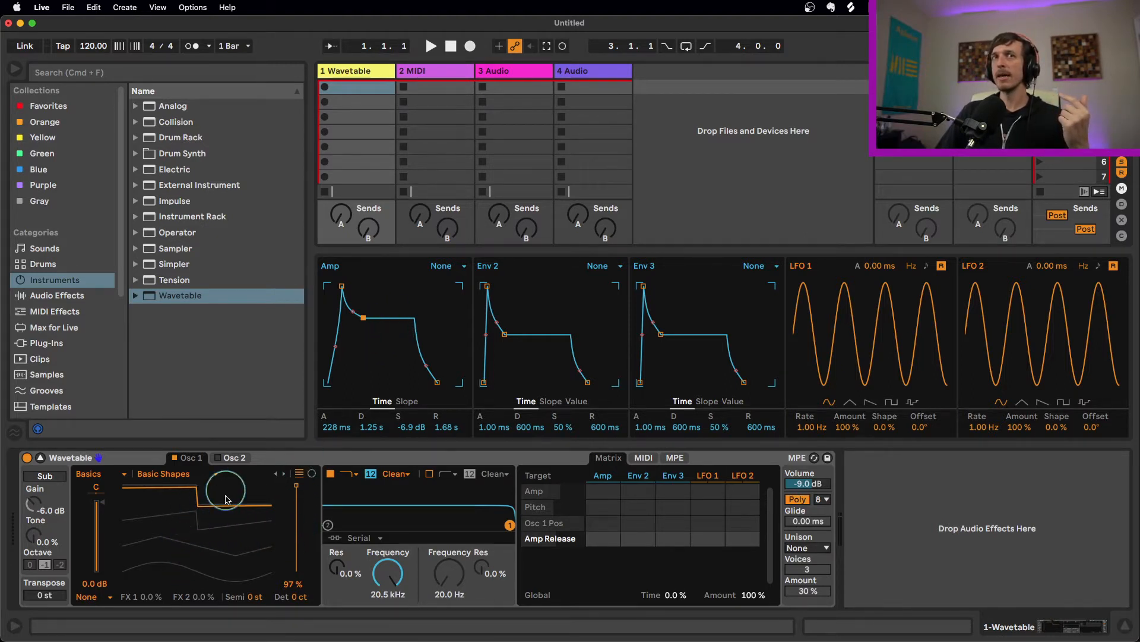
Set the Osc 1 wavetable position to 56 % and its modulation by the Amp envelope to 48
left_click_drag(302, 510, 302, 545)
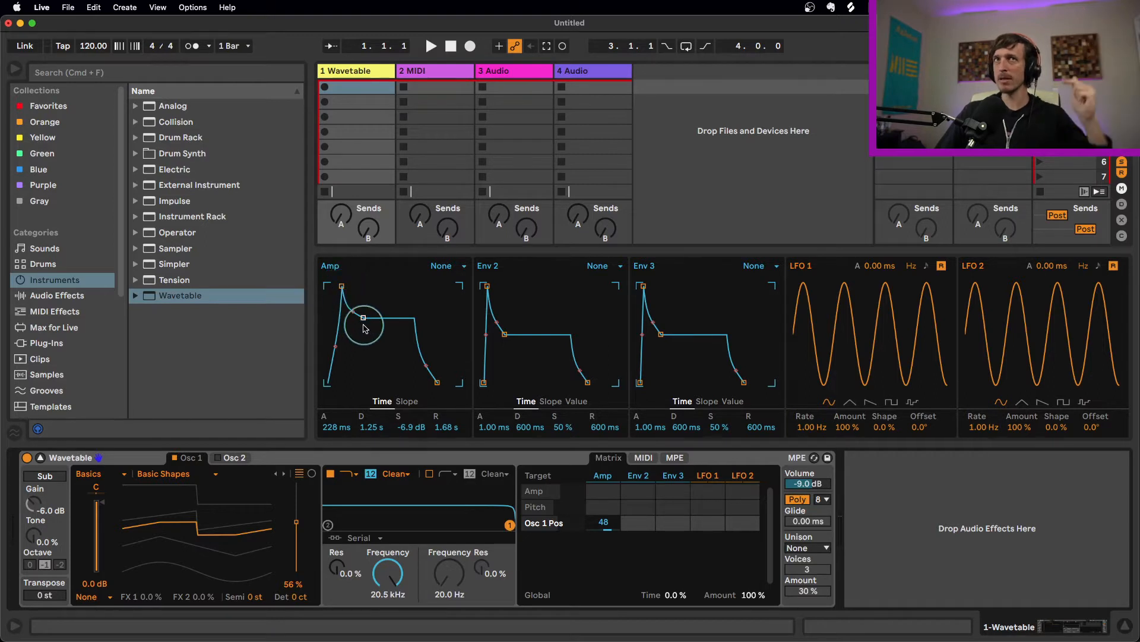
Adjust the Amp envelope to 1.68 s decay, -9.8 dB sustain and 2.87 s release
left_click_drag(365, 326, 365, 329)
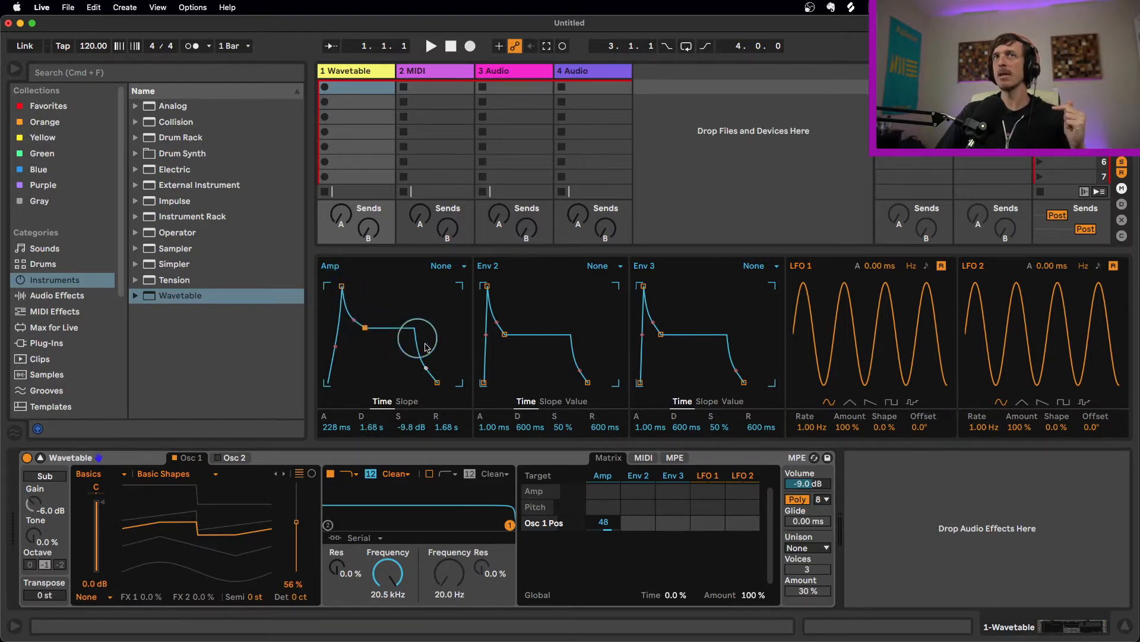
left_click_drag(438, 384, 441, 383)
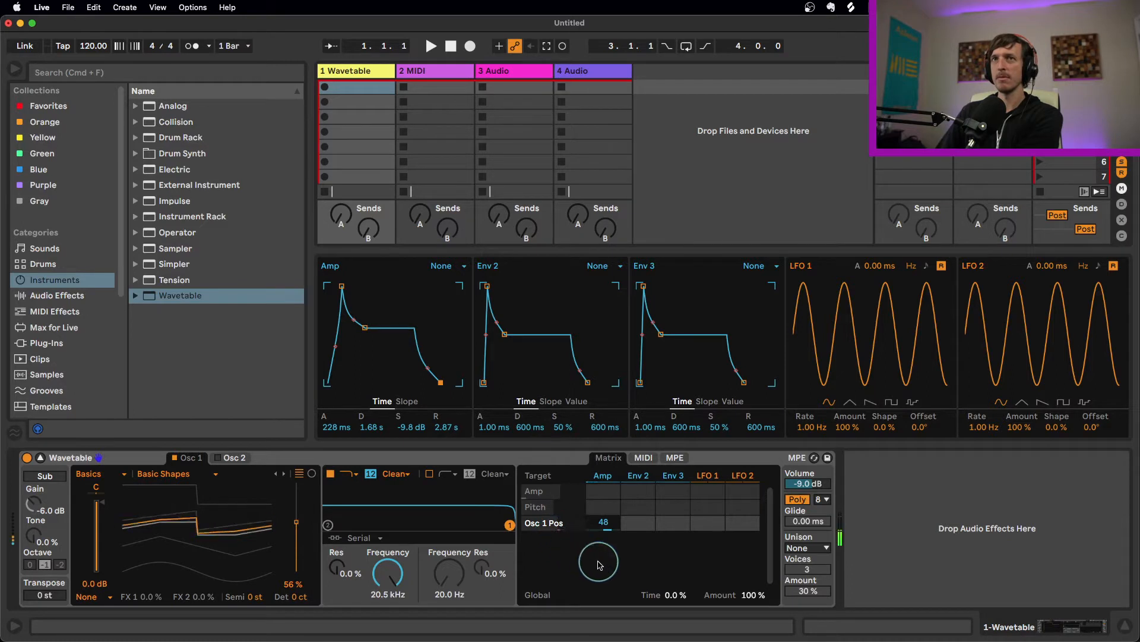
Set the Amp envelope's modulation of Osc 1 position to -38 and lower the wavetable position to 0 %
left_click(608, 528)
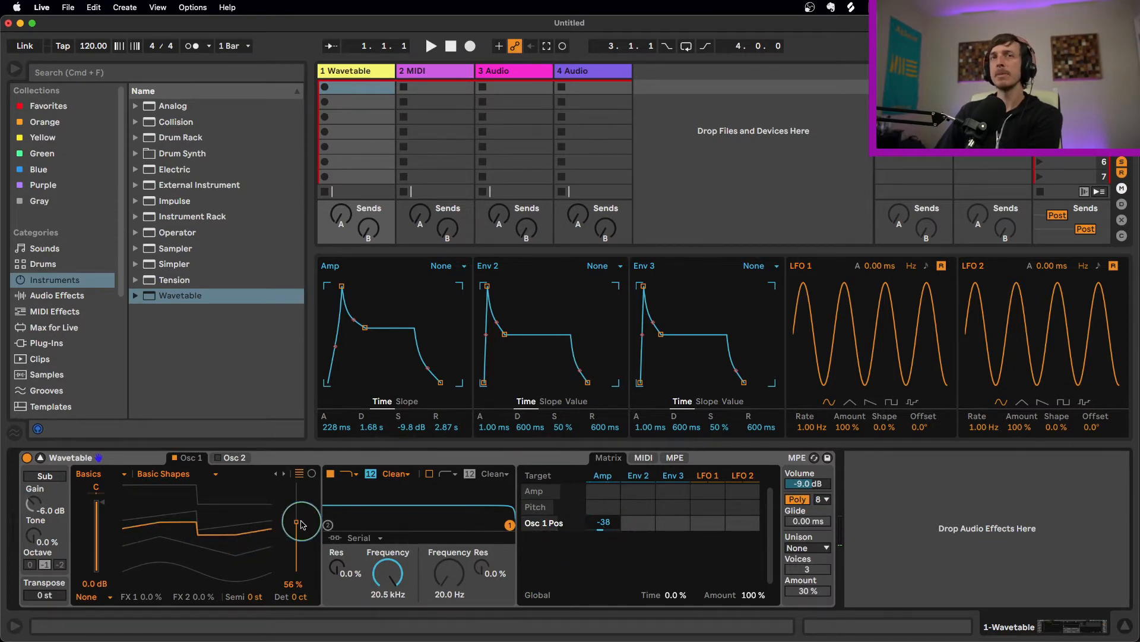
left_click_drag(295, 522, 295, 572)
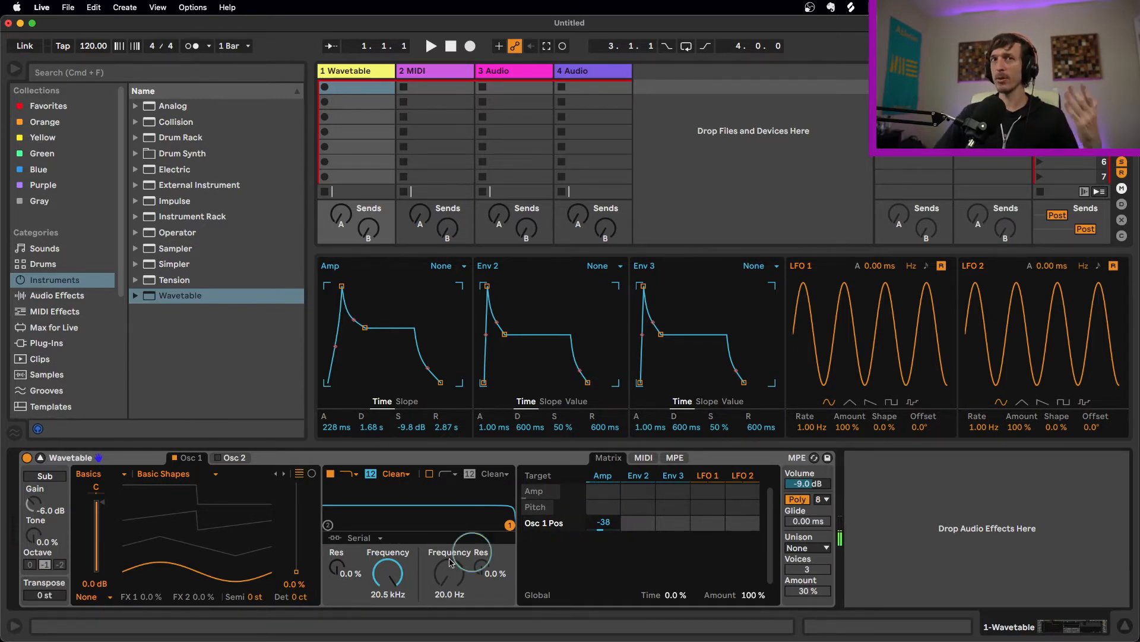
Raise the Osc 1 wavetable position to 76 % and set its Amp envelope modulation to 100
left_click_drag(296, 549, 297, 534)
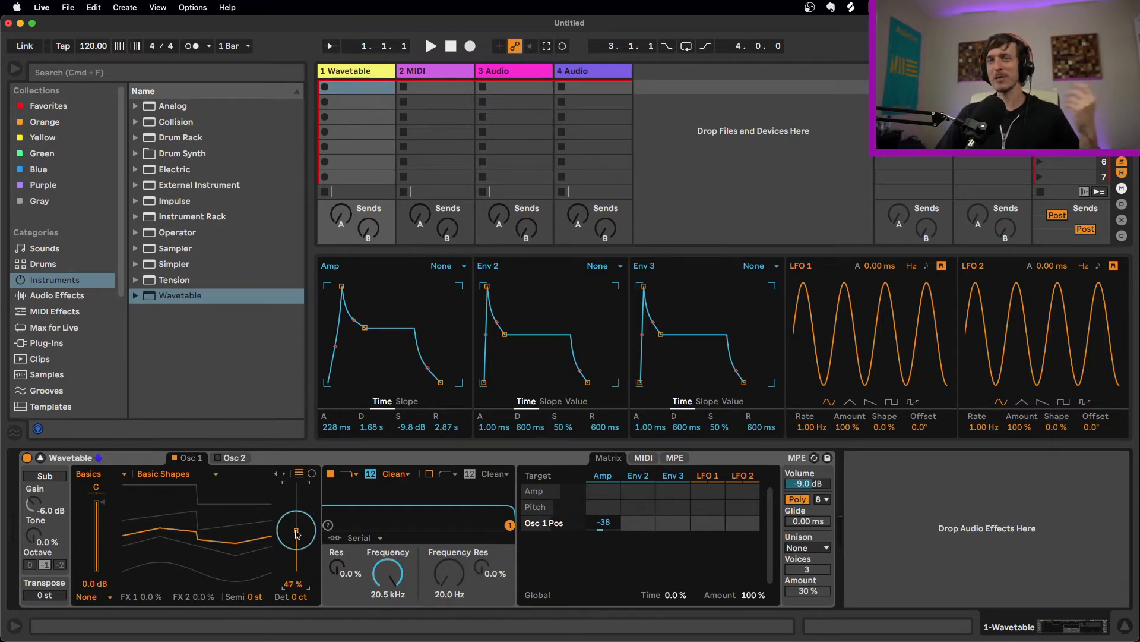
left_click_drag(297, 533, 297, 504)
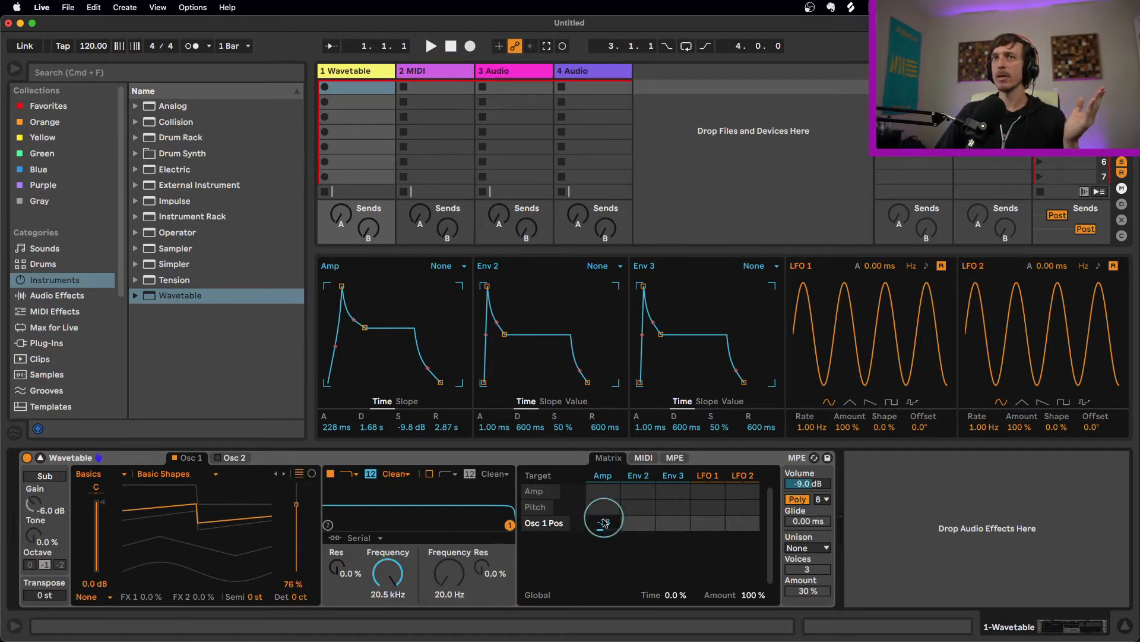
left_click_drag(603, 525, 603, 522)
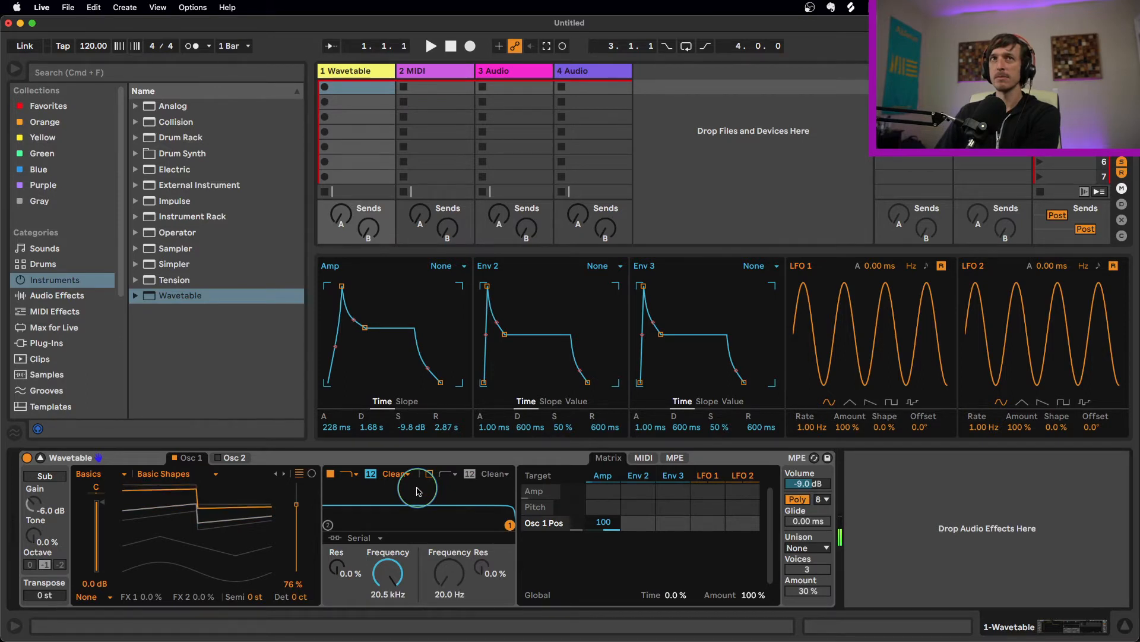
Clear the Amp envelope's modulation of Osc 1 position and set the wavetable position to 47 %
left_click_drag(307, 509, 297, 501)
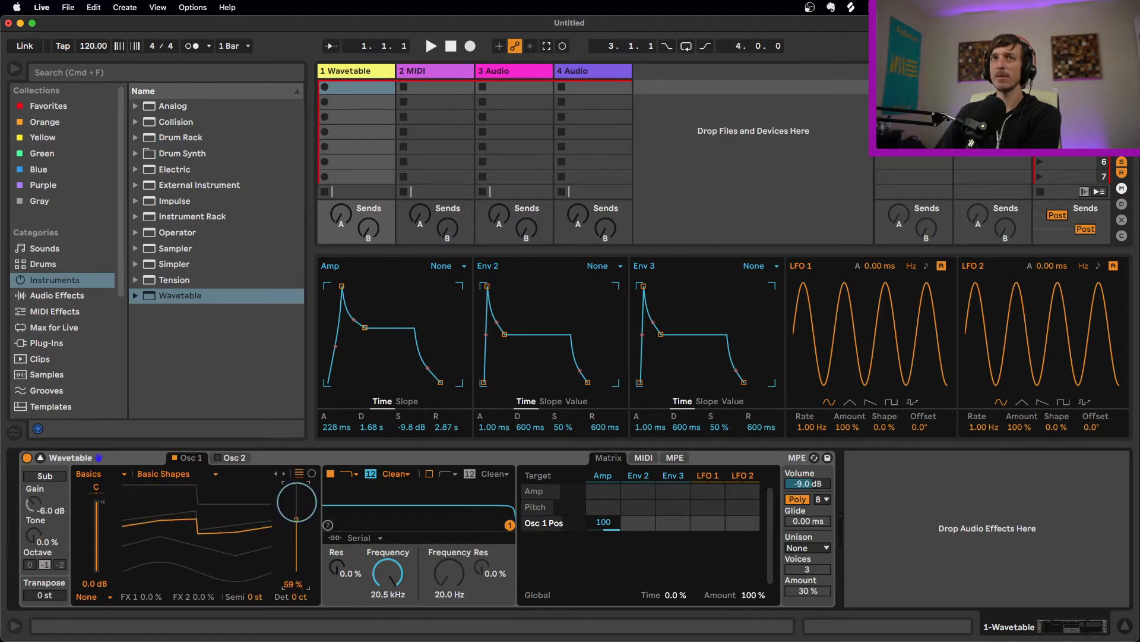
left_click_drag(297, 501, 303, 526)
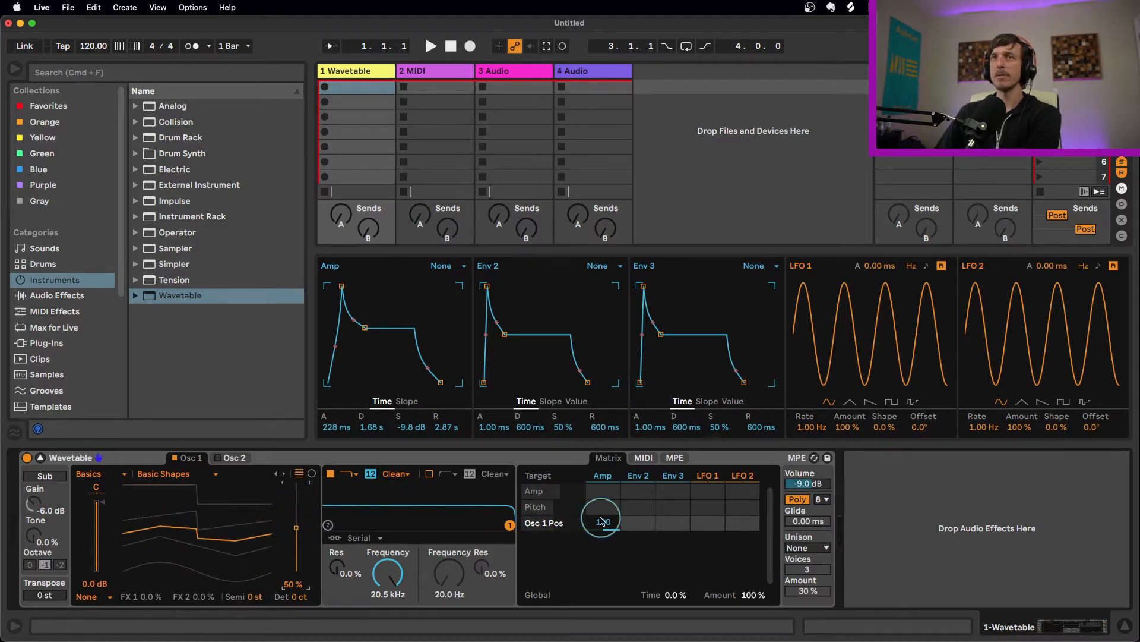
left_click_drag(602, 522, 611, 525)
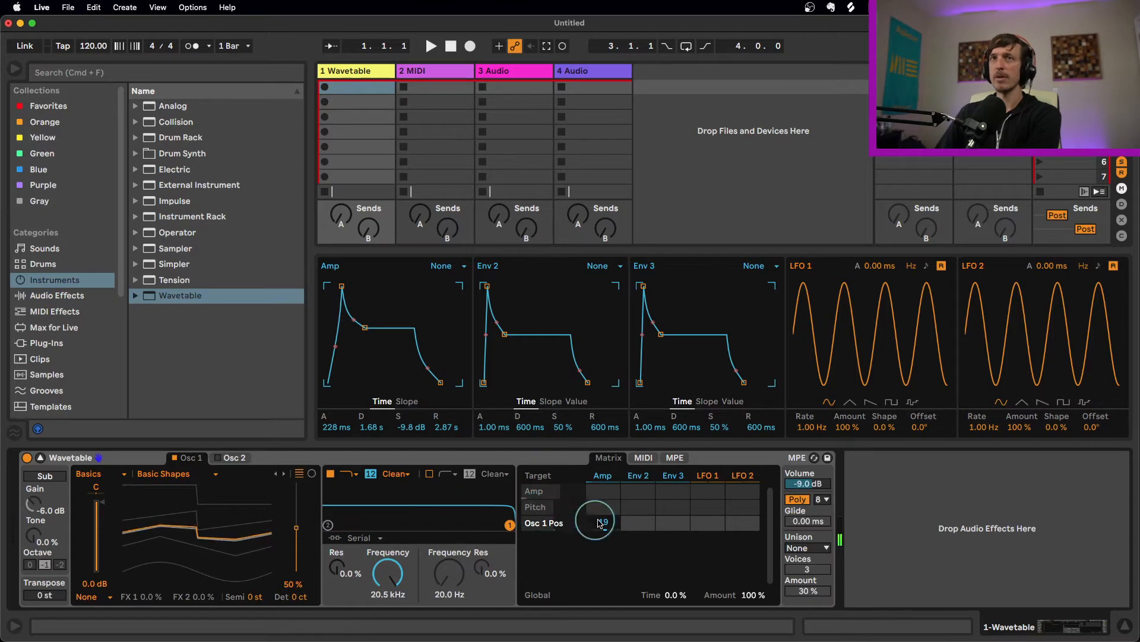
left_click_drag(606, 521, 607, 526)
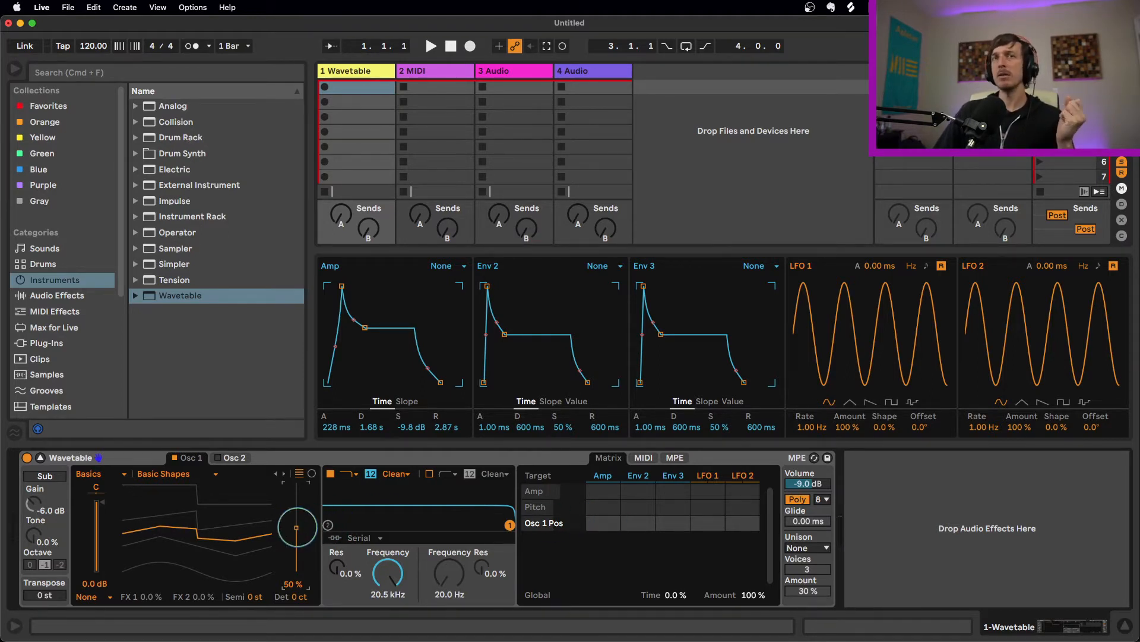
left_click_drag(297, 527, 303, 525)
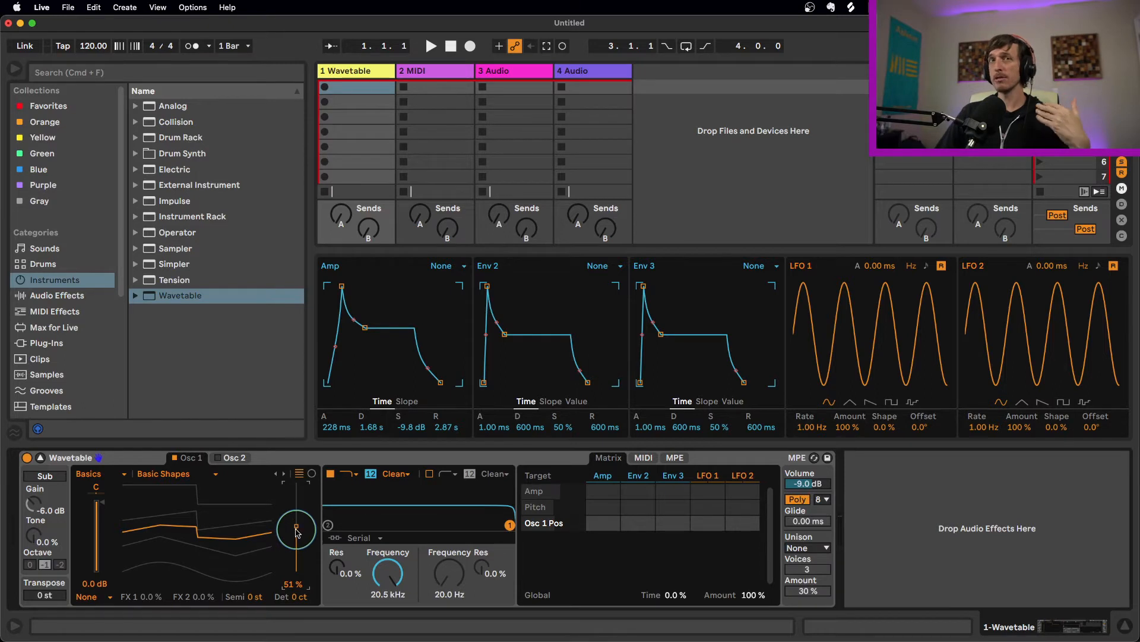
left_click_drag(298, 533, 297, 540)
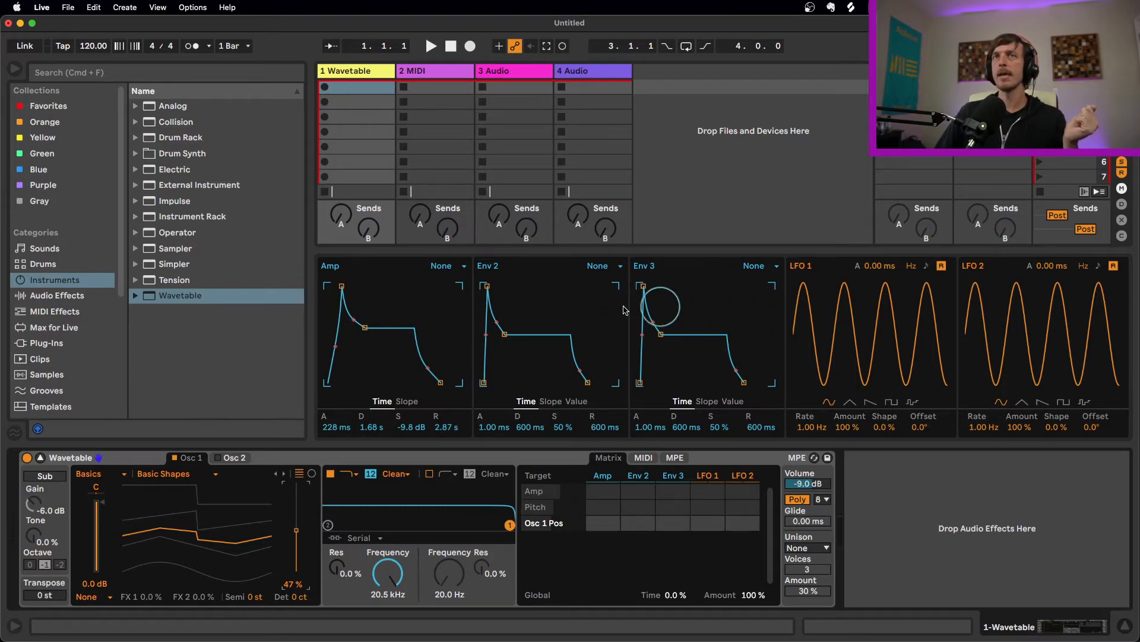
Shape Env 2 with 138 ms attack, 1.46 s decay and 17 % sustain, and set its Osc 1 position modulation to 50
mouse_move(487, 287)
left_mouse_down()
mouse_move(514, 291)
mouse_move(547, 368)
mouse_move(507, 291)
mouse_move(497, 294)
left_mouse_up()
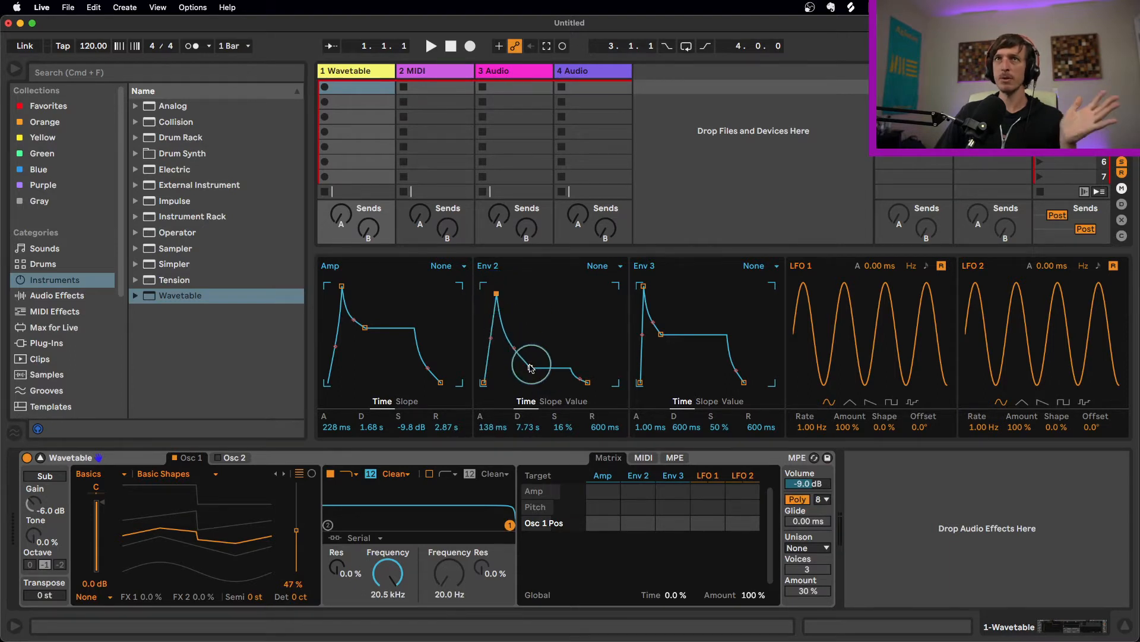
left_click_drag(531, 368, 525, 348)
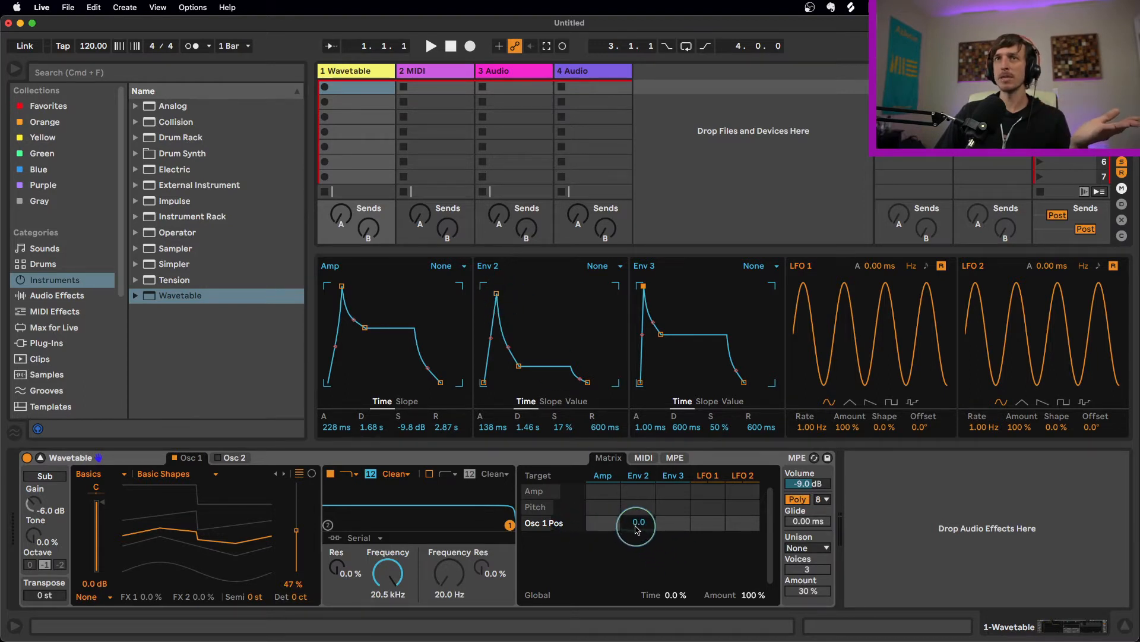
left_click_drag(637, 525, 637, 505)
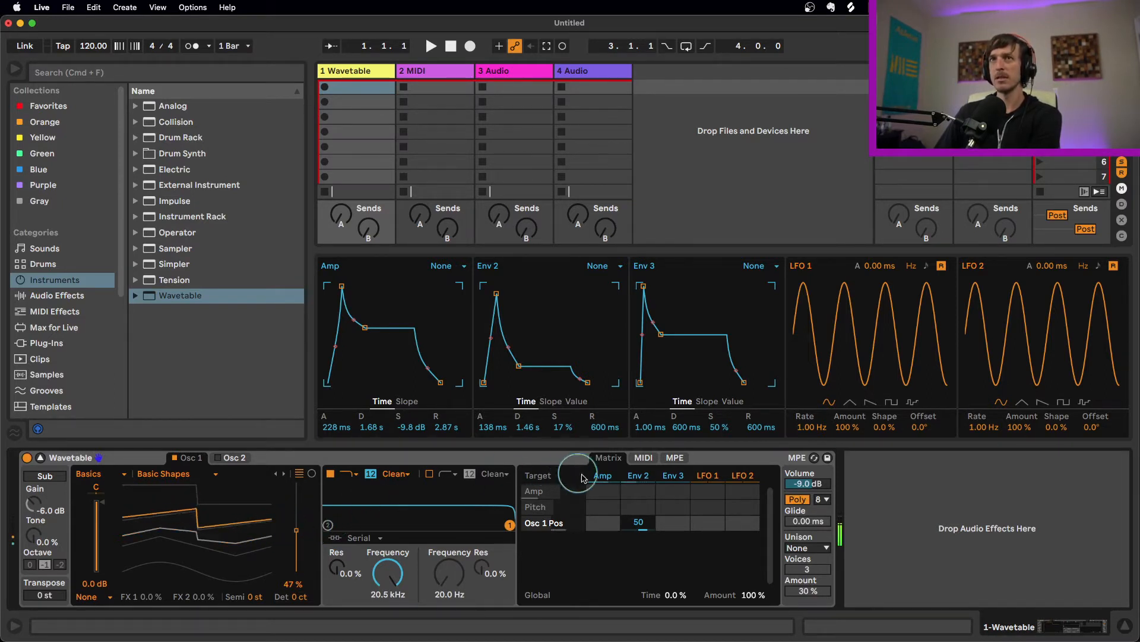
Adjust Env 2 to 6.57 ms attack, 1.68 s decay and 14 % sustain, and raise its Osc 1 position modulation to 59
mouse_move(498, 293)
left_mouse_down()
mouse_move(514, 293)
mouse_move(489, 294)
left_mouse_up()
mouse_move(512, 365)
left_mouse_down()
mouse_move(492, 367)
mouse_move(501, 369)
left_mouse_up()
left_click_drag(640, 524, 640, 511)
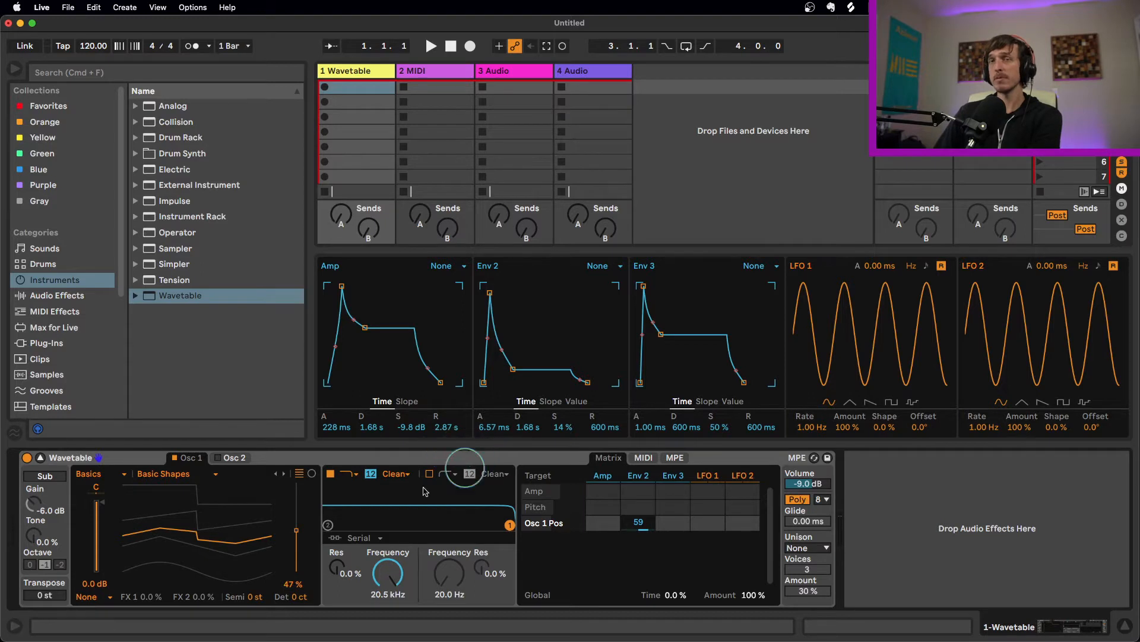
Set Filter 1 to 191 Hz and 28 % resonance with Env 3 frequency modulation at 47, and Env 2's attack to 2.22 s
left_click(390, 577)
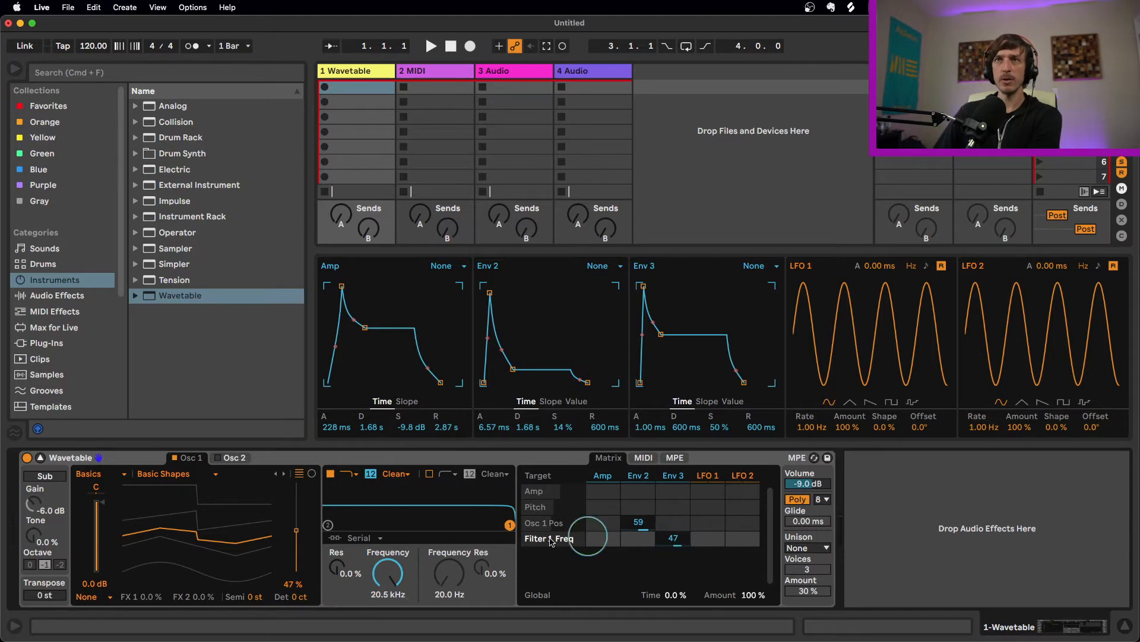
left_click_drag(392, 570, 404, 568)
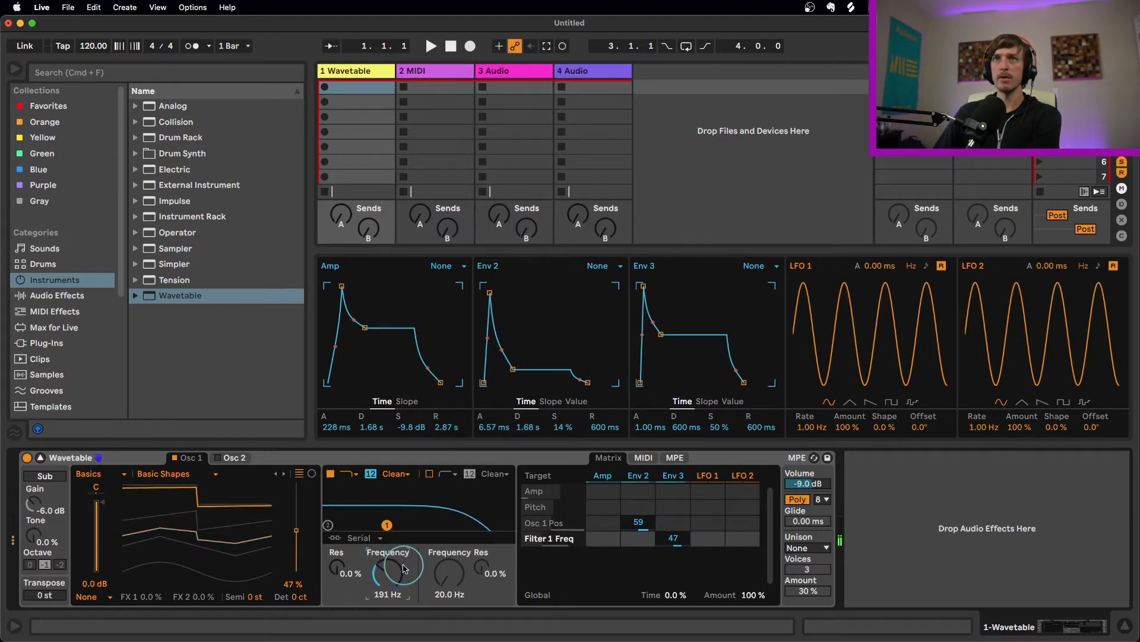
left_click_drag(490, 291, 508, 290)
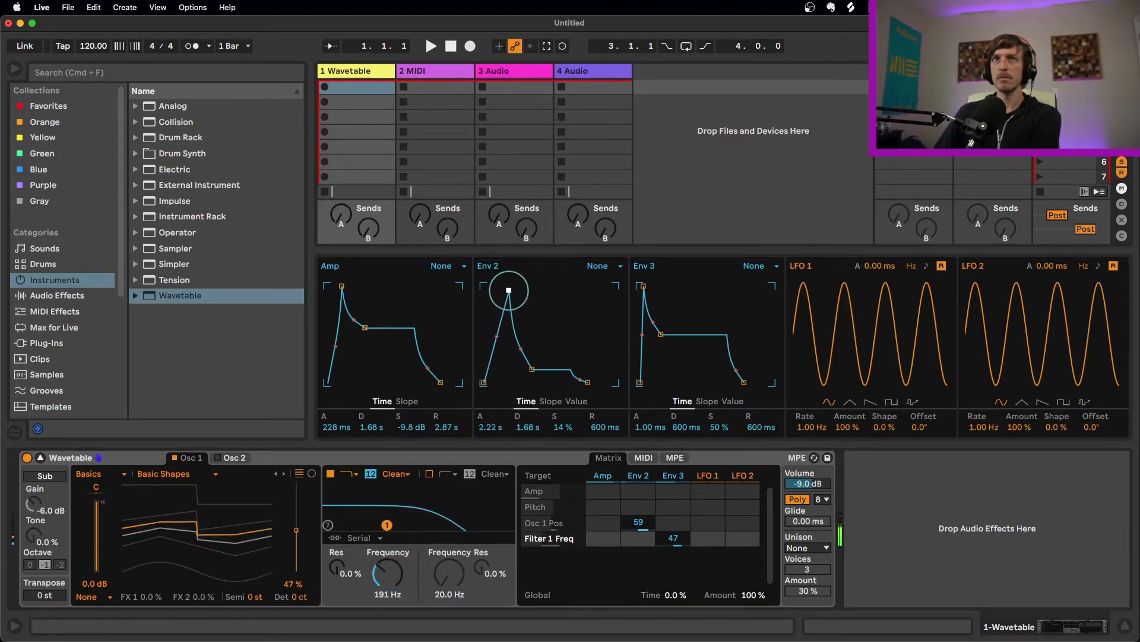
left_click_drag(337, 574, 337, 570)
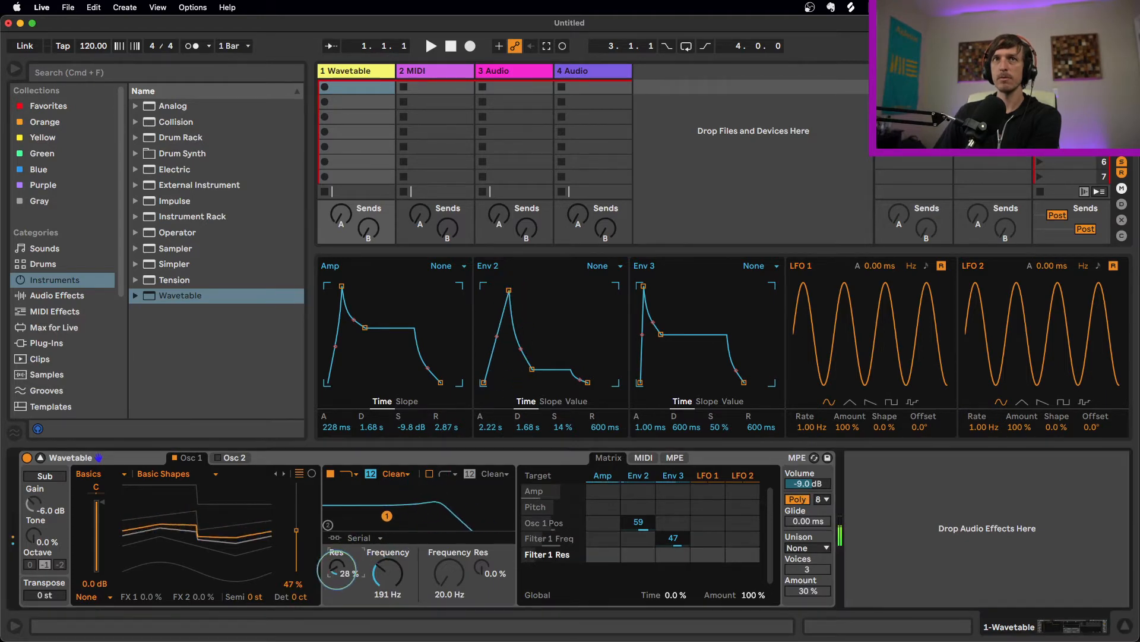
Set the Amp envelope to 6.57 ms attack, 9.35 s decay and -9.5 dB sustain, and Env 3's attack to 287 ms
left_click_drag(364, 327, 378, 326)
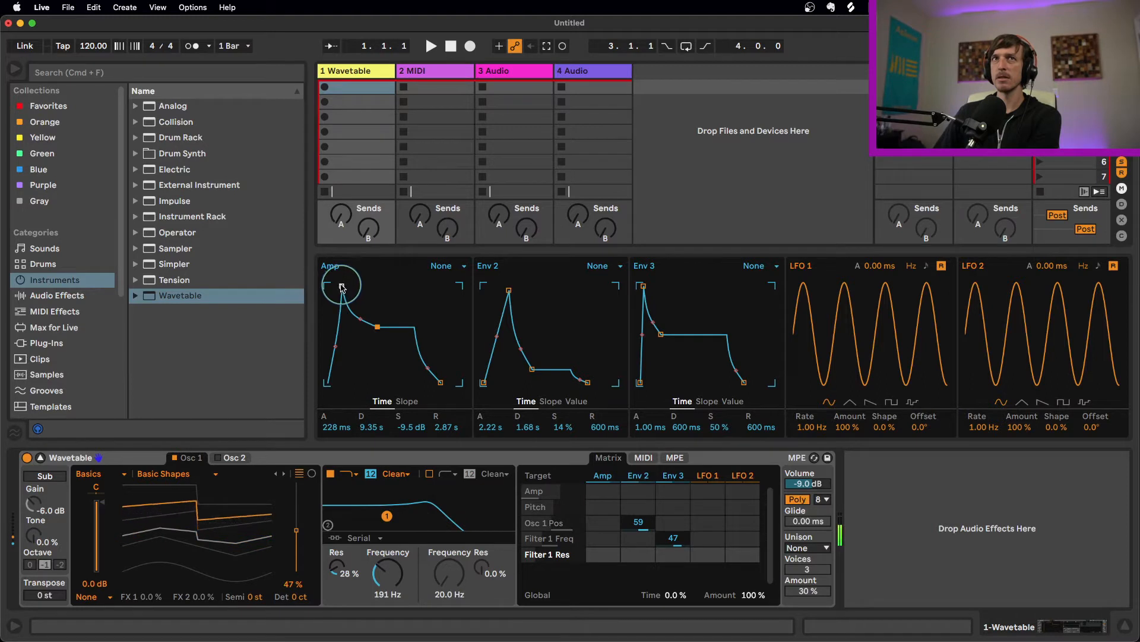
left_click_drag(342, 287, 334, 285)
mouse_move(643, 286)
left_mouse_down()
mouse_move(667, 286)
mouse_move(655, 286)
left_mouse_up()
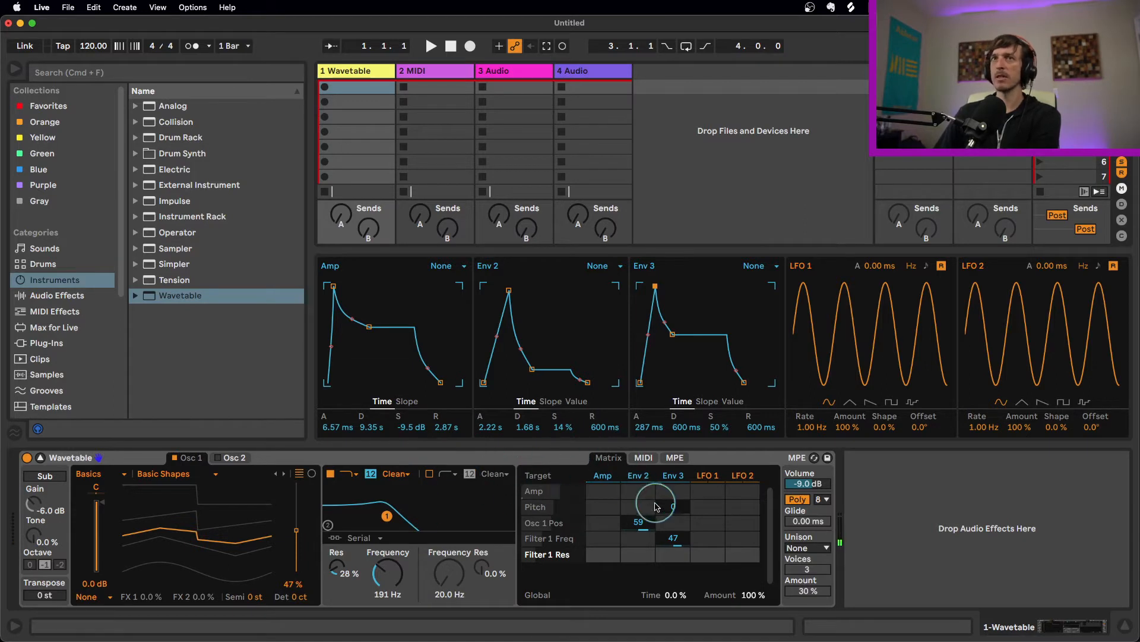
left_click(805, 589)
mouse_move(639, 553)
left_mouse_down()
mouse_move(647, 543)
mouse_move(641, 556)
left_mouse_up()
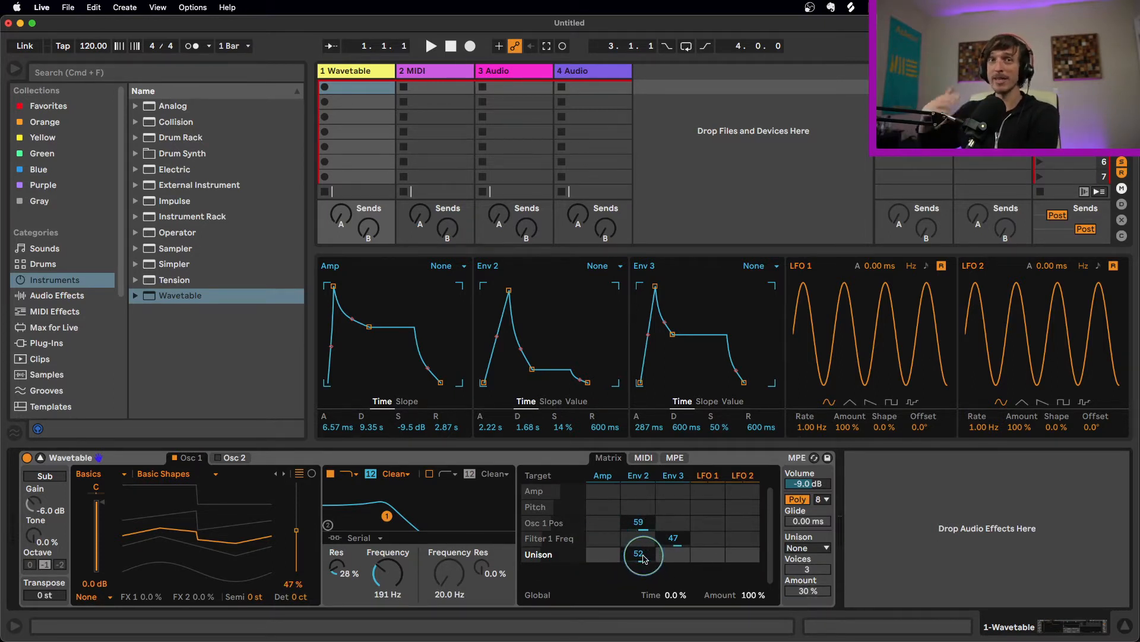
key("Delete")
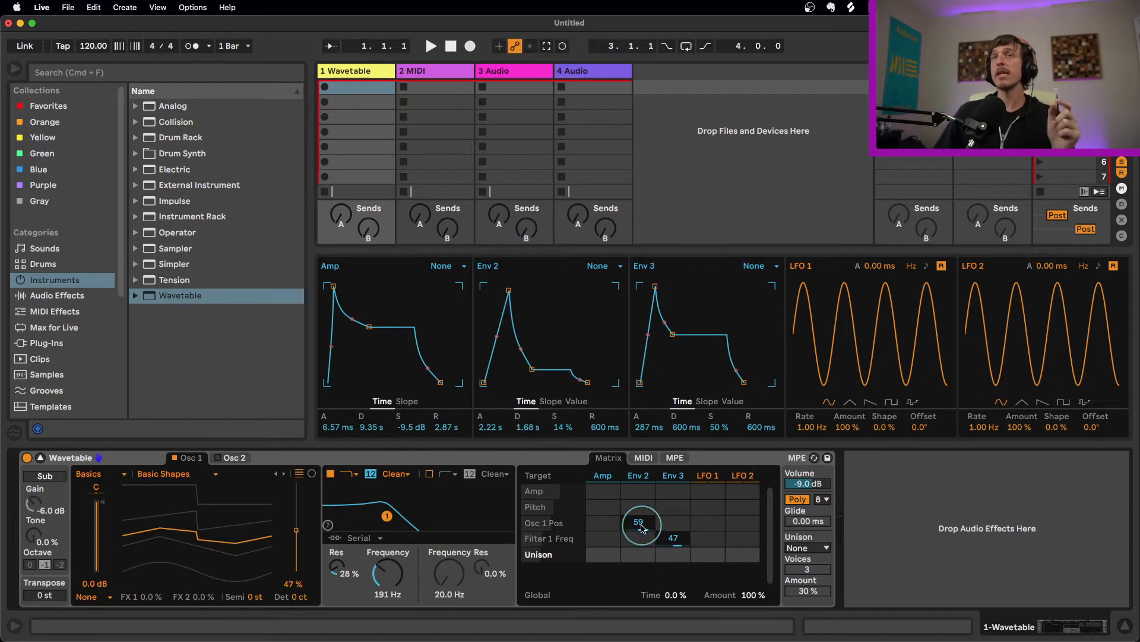
Replace the envelope modulations with LFO 1 on Filter 1 frequency at 42, and set the LFO 1 rate to 6.04 Hz
left_click(639, 524)
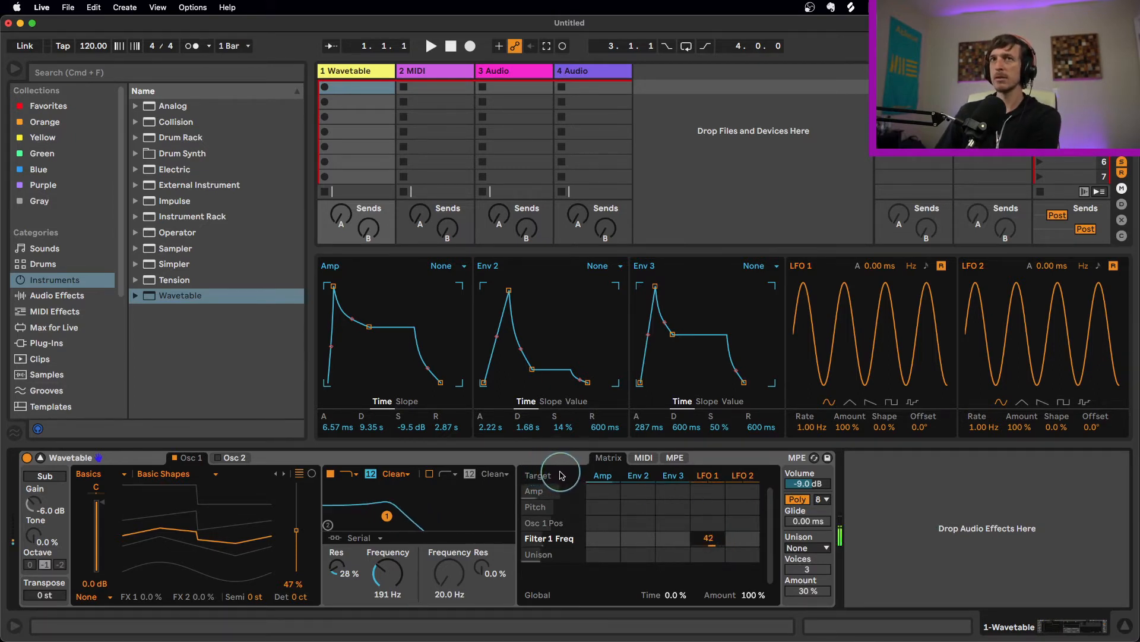
left_click(811, 427)
left_click_drag(811, 431, 819, 402)
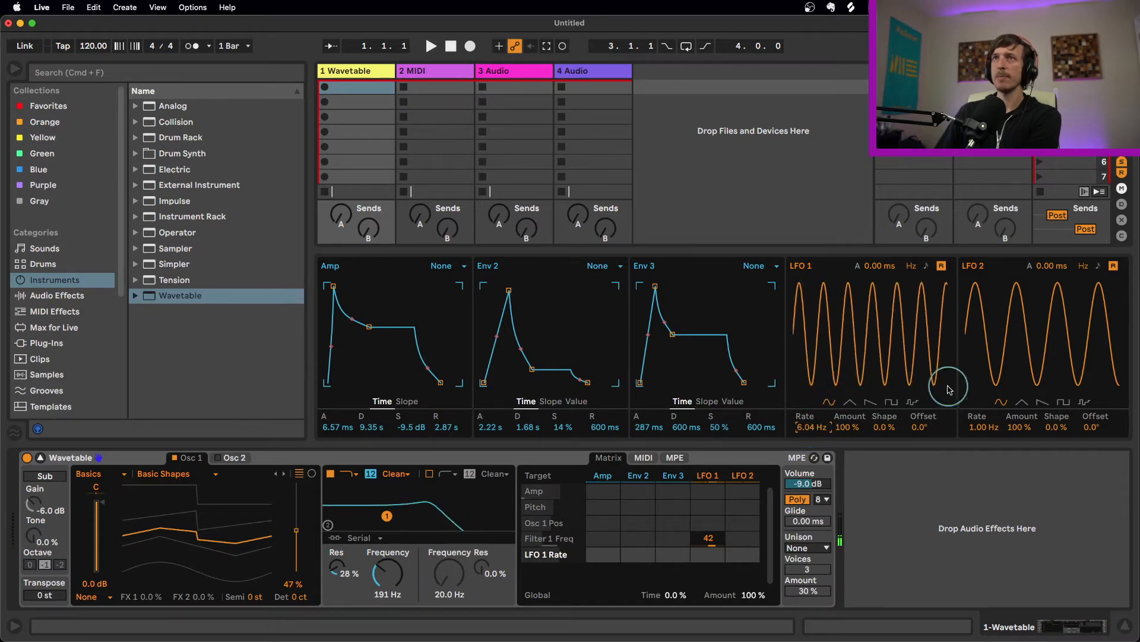
Try sawtooth and random waveforms on LFO 1, setting its rate to 6.29 Hz and its Filter 1 frequency modulation to 50
left_click(872, 403)
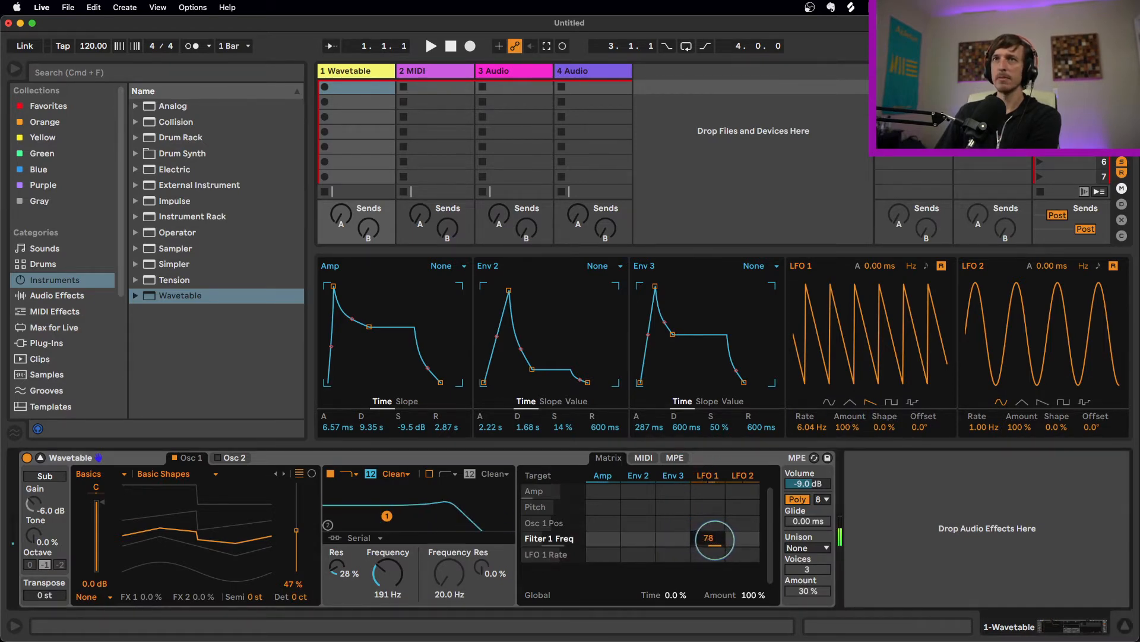
left_click_drag(806, 426, 805, 427)
left_click(912, 402)
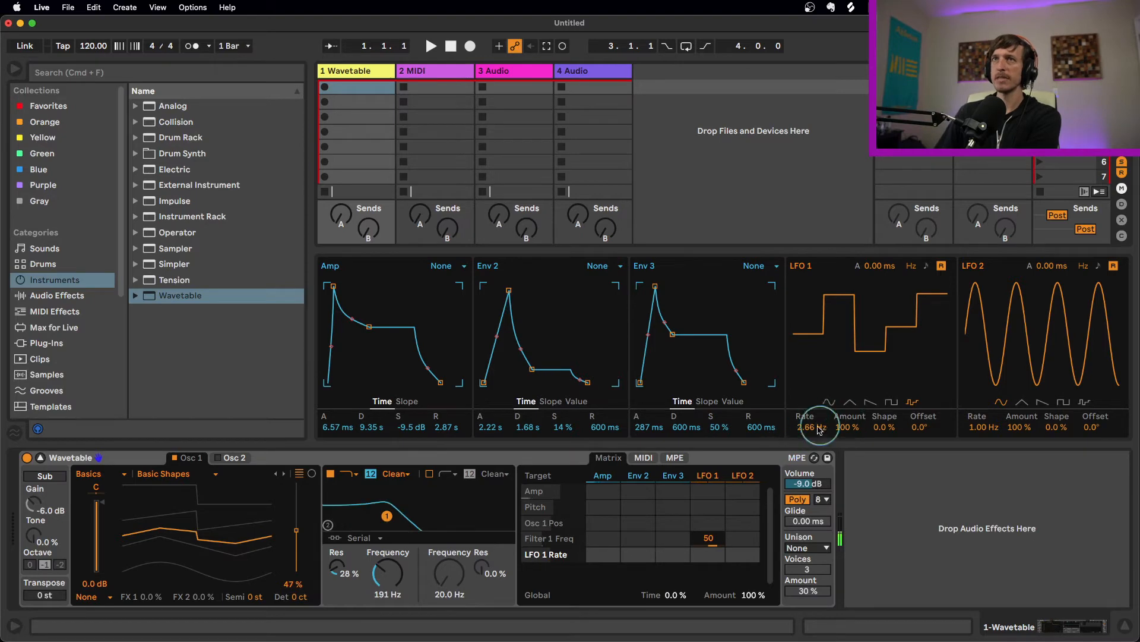
left_click_drag(812, 428, 812, 428)
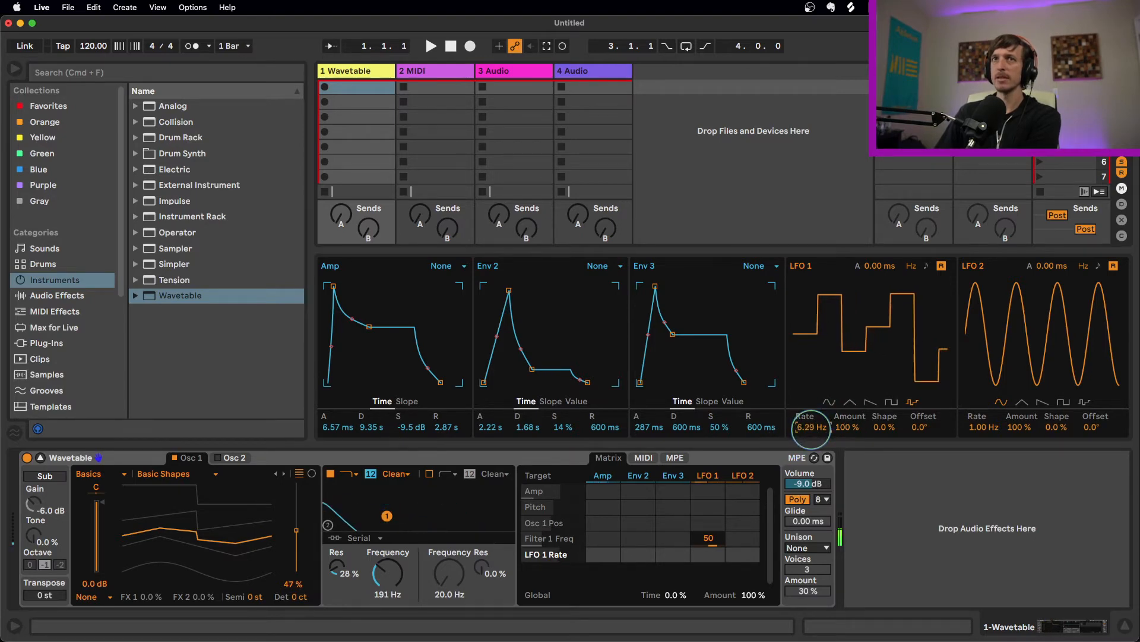
Return LFO 1 to a sine wave and sync its rate to the tempo at 1/8
key("Delete")
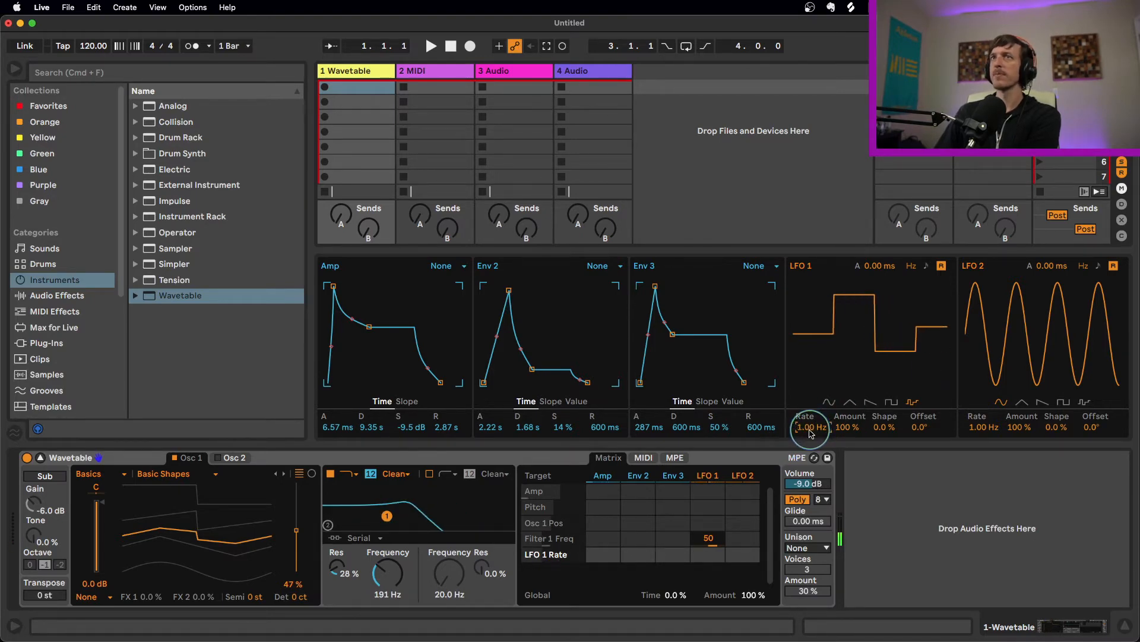
left_click(829, 403)
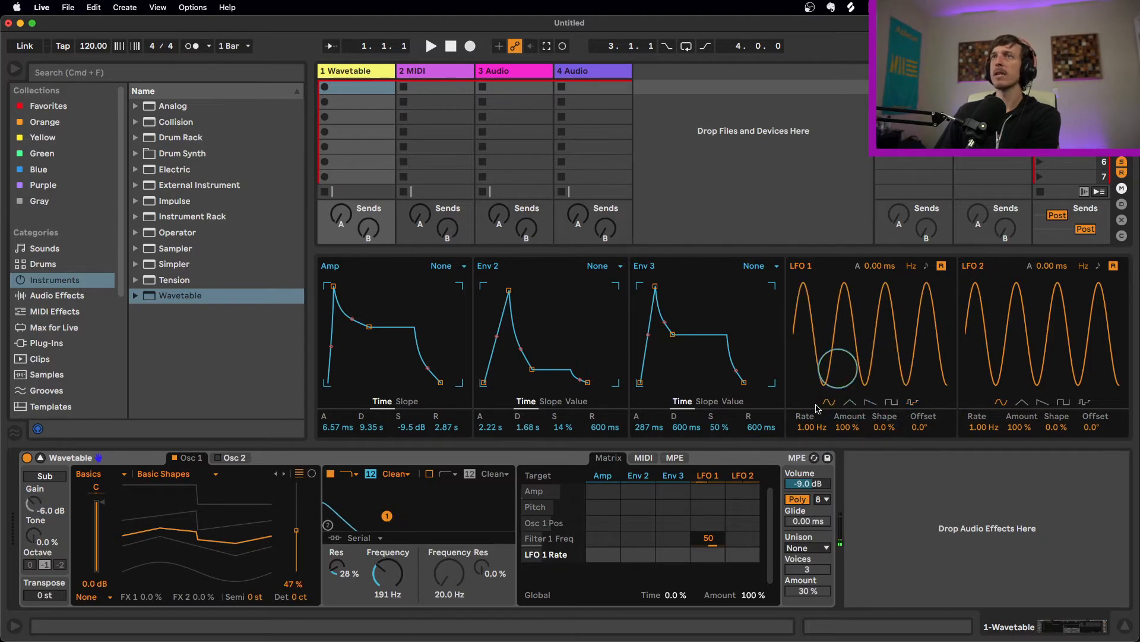
left_click(813, 428)
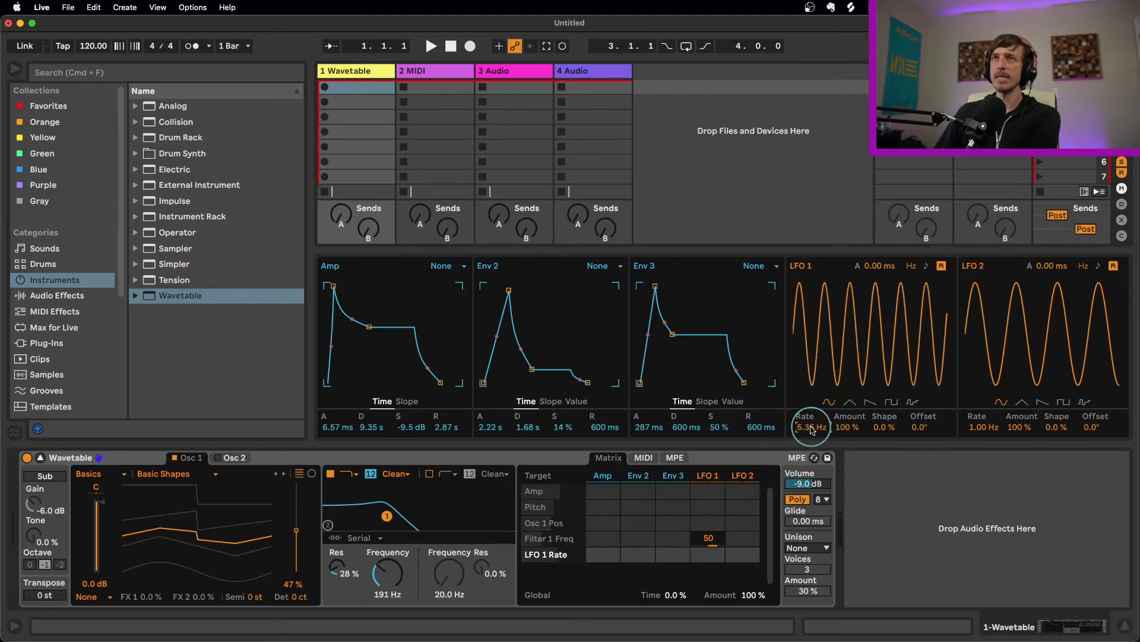
left_click(927, 266)
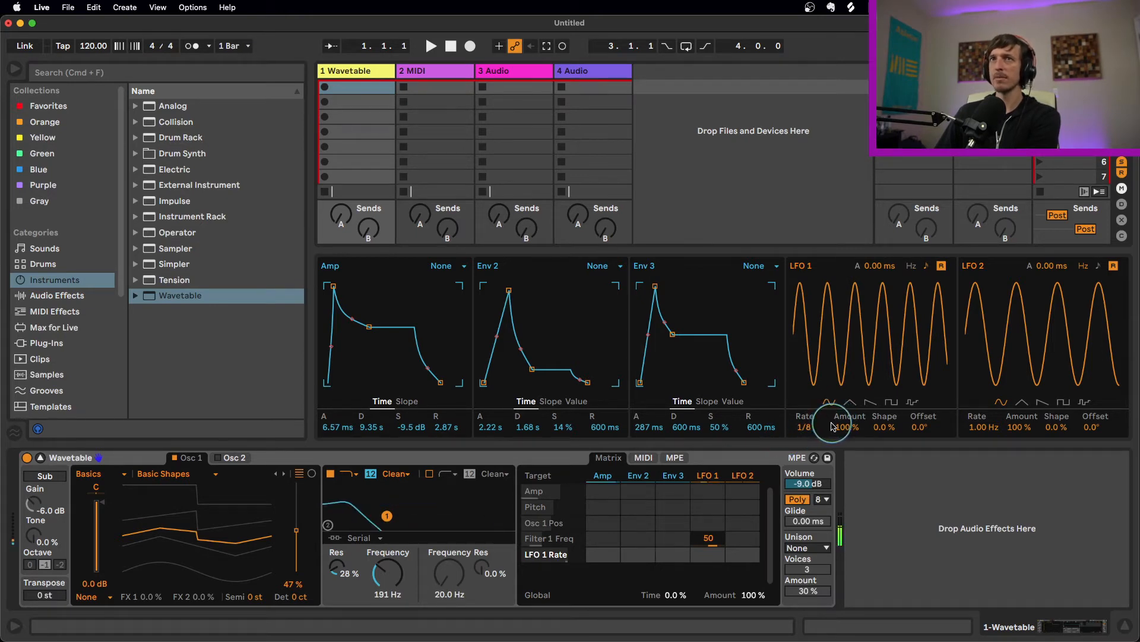
Raise the Osc 1 wavetable position to 88 % and vary the LFO 1 amount, ending at 100 %
left_click_drag(295, 522, 295, 494)
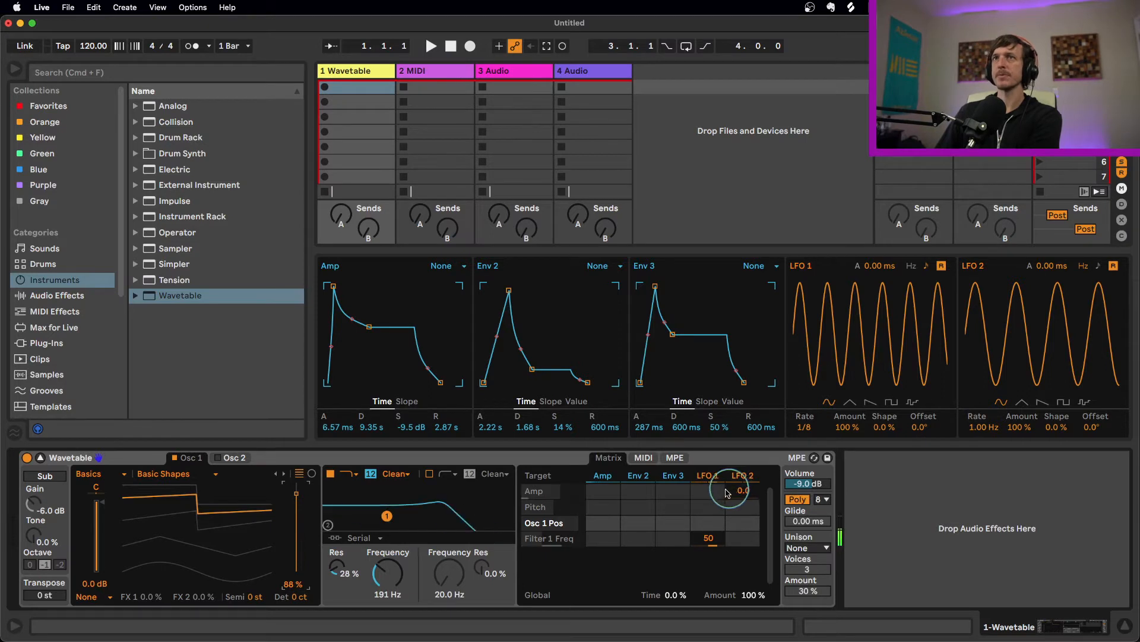
left_click(851, 429)
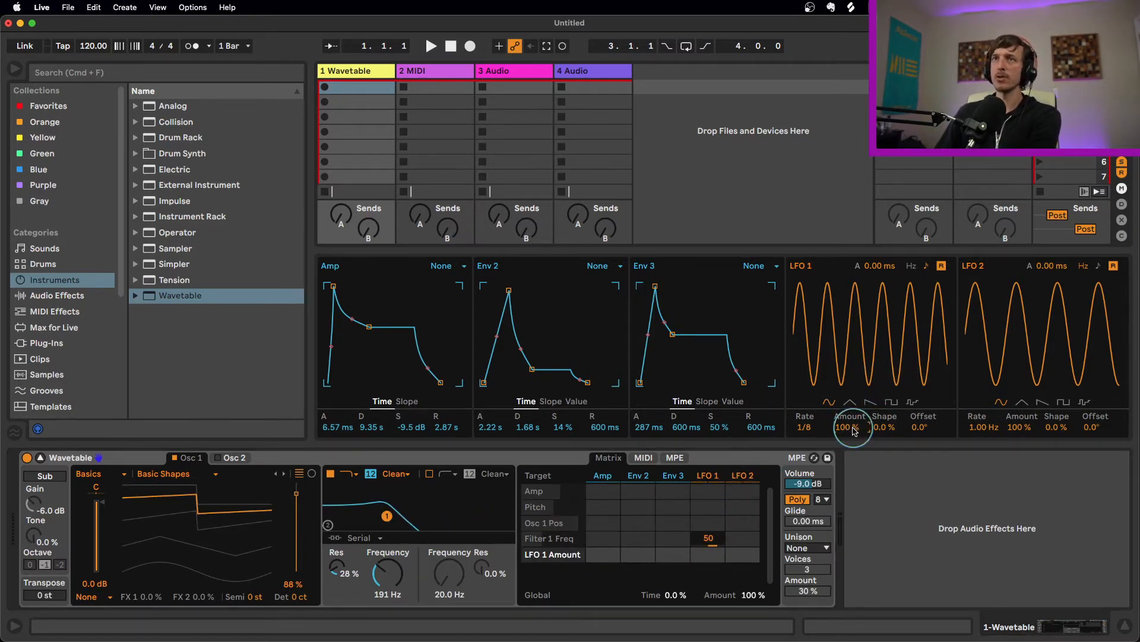
left_click_drag(854, 429, 853, 403)
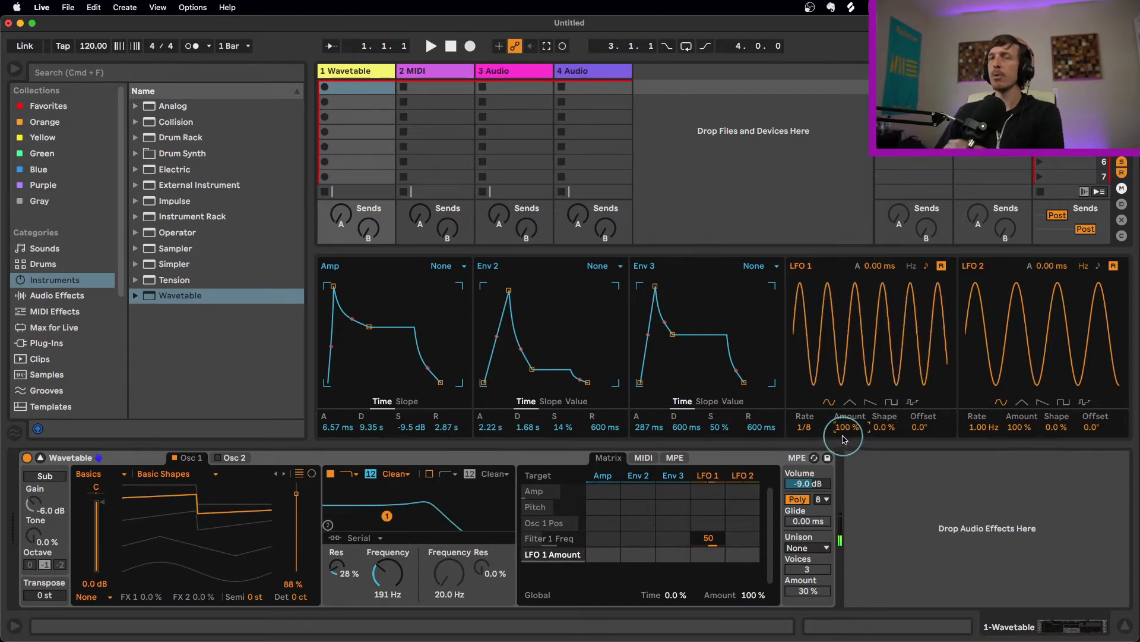
Lower the LFO 1 amount to 88 %, reset it to 100 %, and set its Filter 1 frequency modulation to 52
left_click(712, 542)
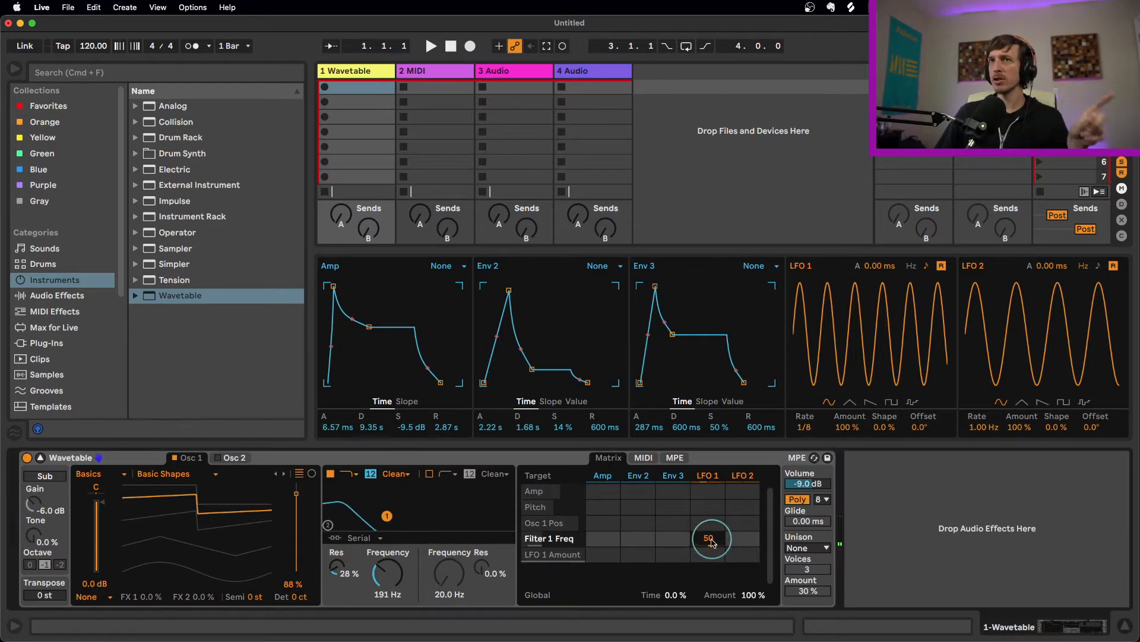
left_click(848, 428)
left_click(704, 545)
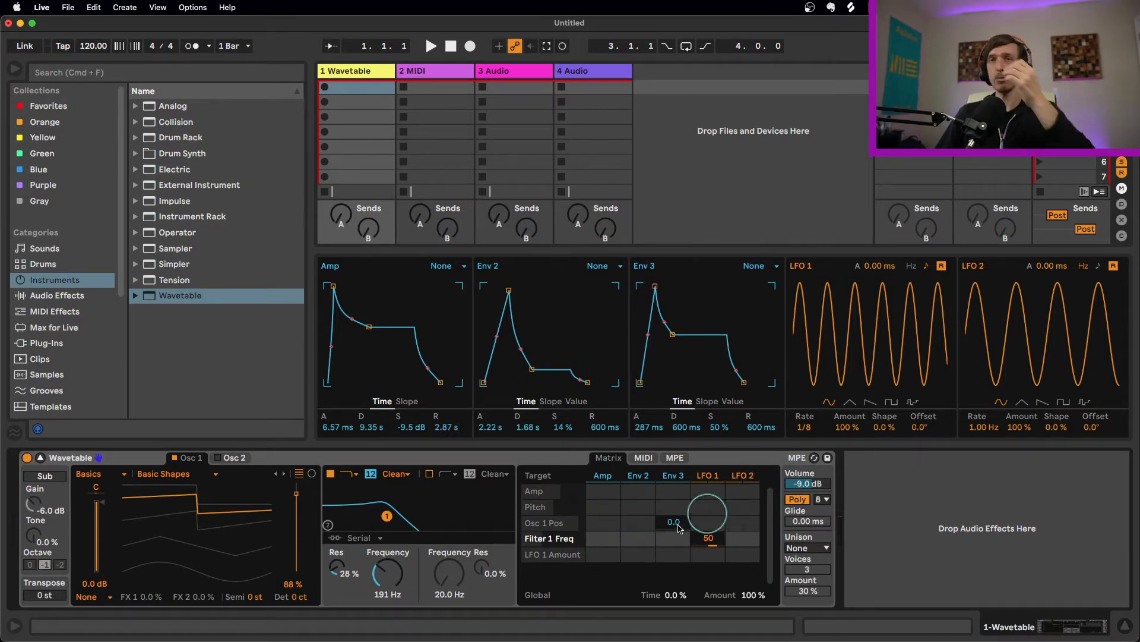
left_click(848, 429)
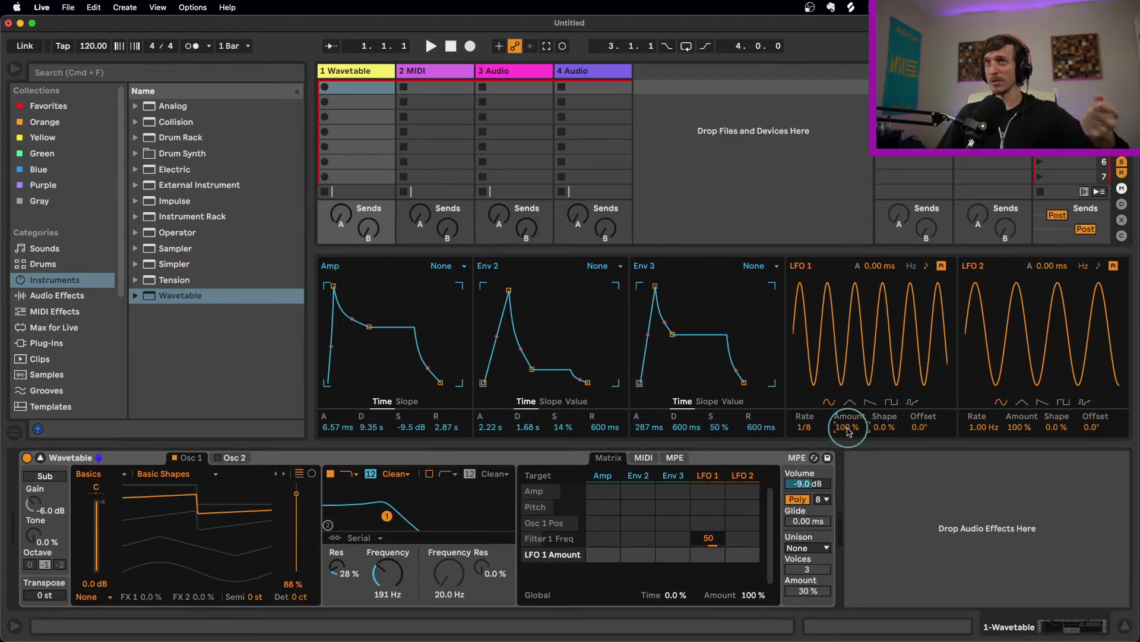
left_click_drag(847, 429, 848, 437)
left_click(709, 538)
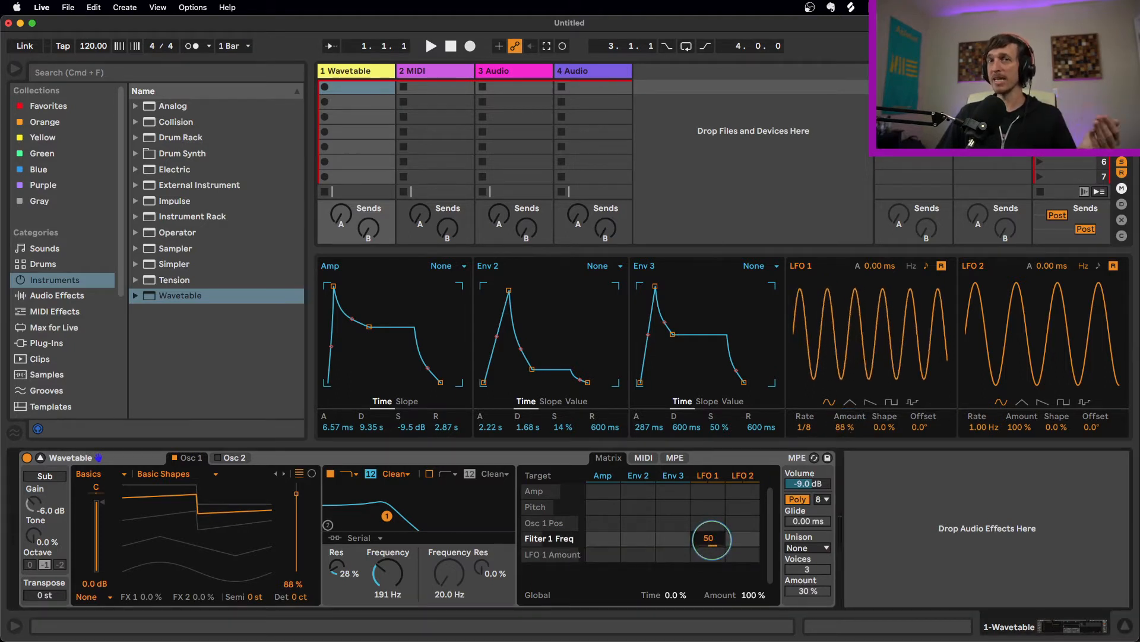
double_click(846, 433)
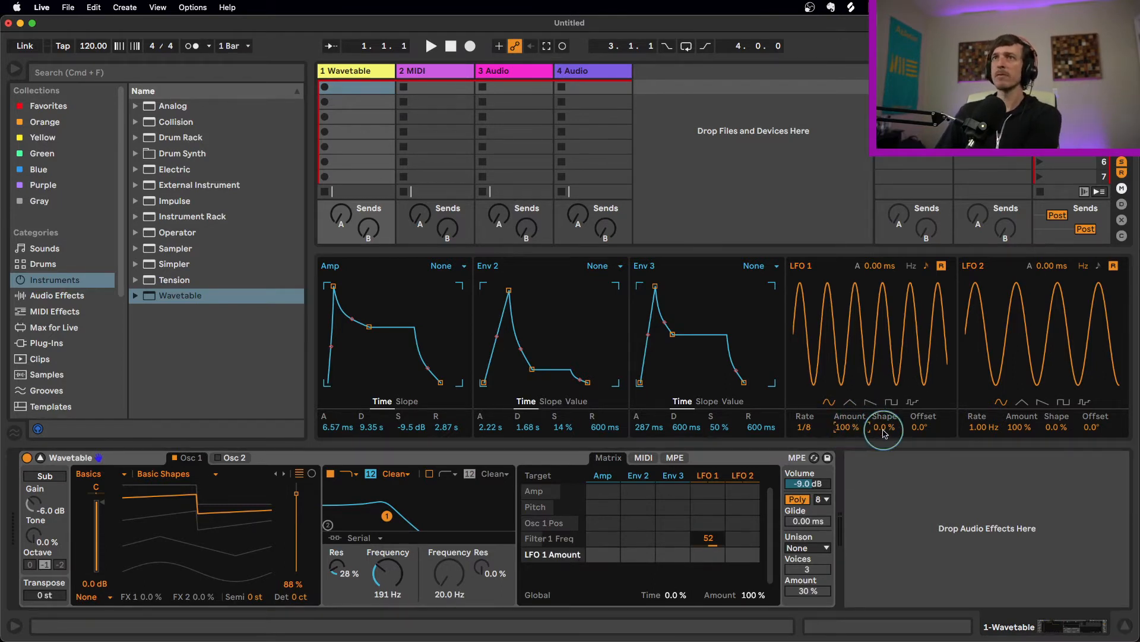
Try a -83 % shape and a varied offset on LFO 1, returning the shape to 0.0 % and the offset to 0.0°
left_click_drag(884, 429, 884, 428)
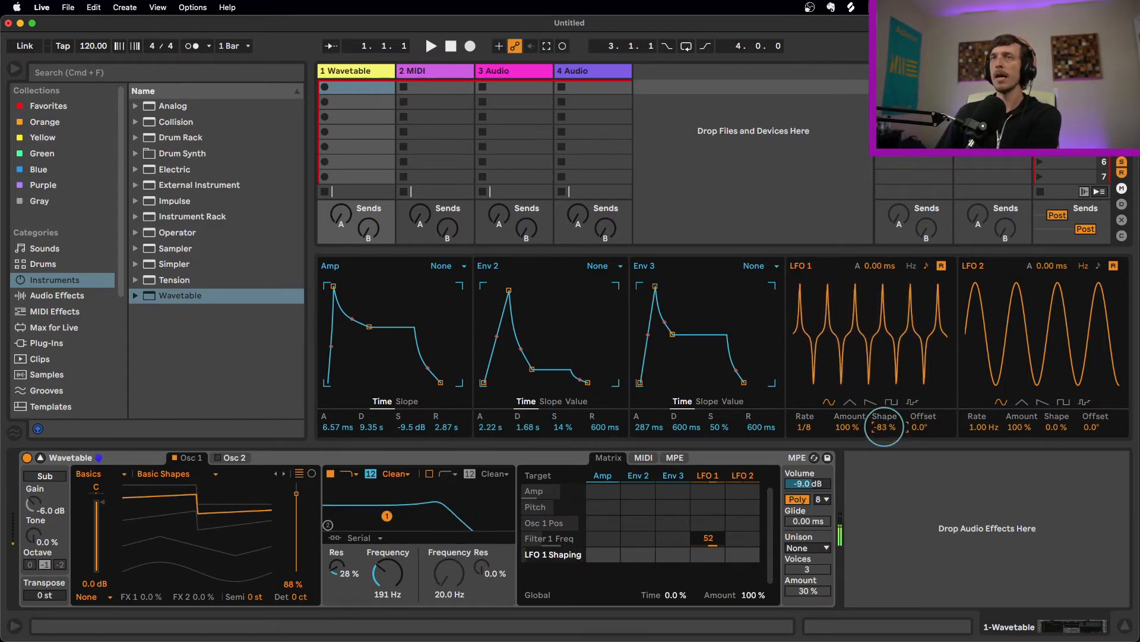
left_click_drag(884, 426, 884, 426)
left_click(919, 428)
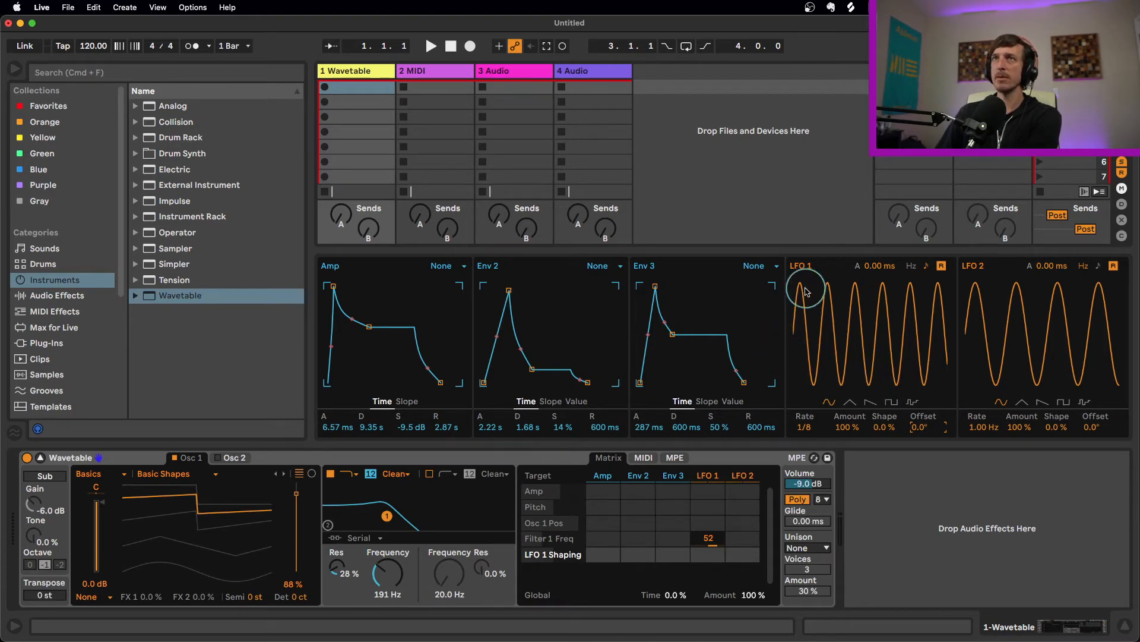
mouse_move(920, 426)
left_mouse_down()
mouse_move(919, 415)
mouse_move(922, 431)
left_mouse_up()
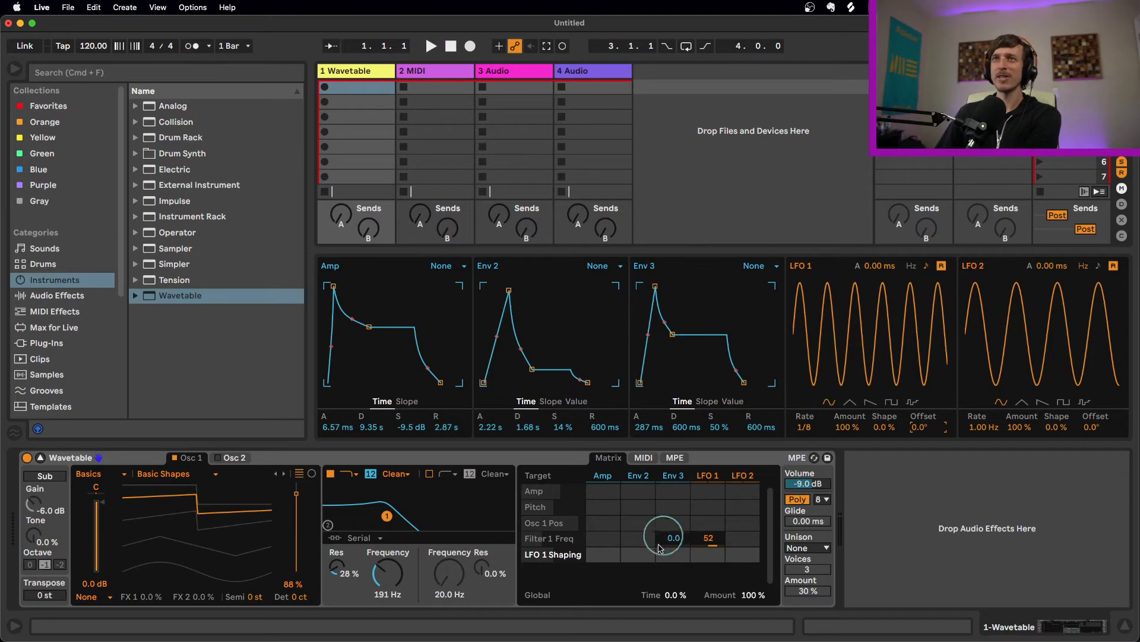
Try negative Filter 1 frequency modulation from LFO 1, settle its amount at 23, and switch LFO 1 to a free rate of 4.71 Hz
left_click_drag(712, 540, 712, 542)
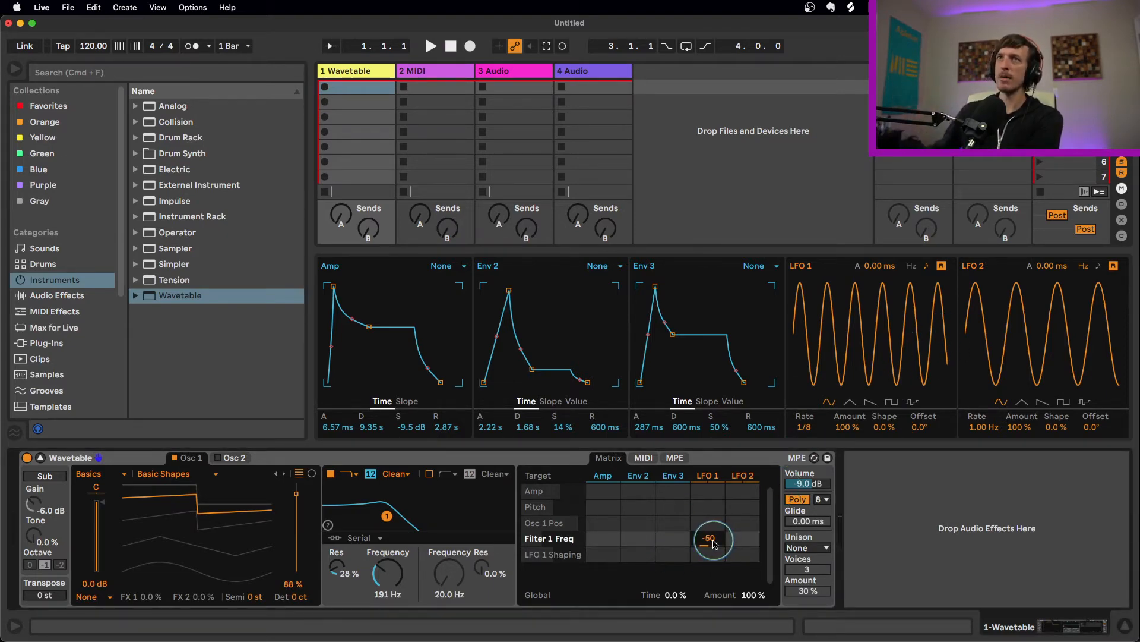
left_click_drag(712, 539, 713, 523)
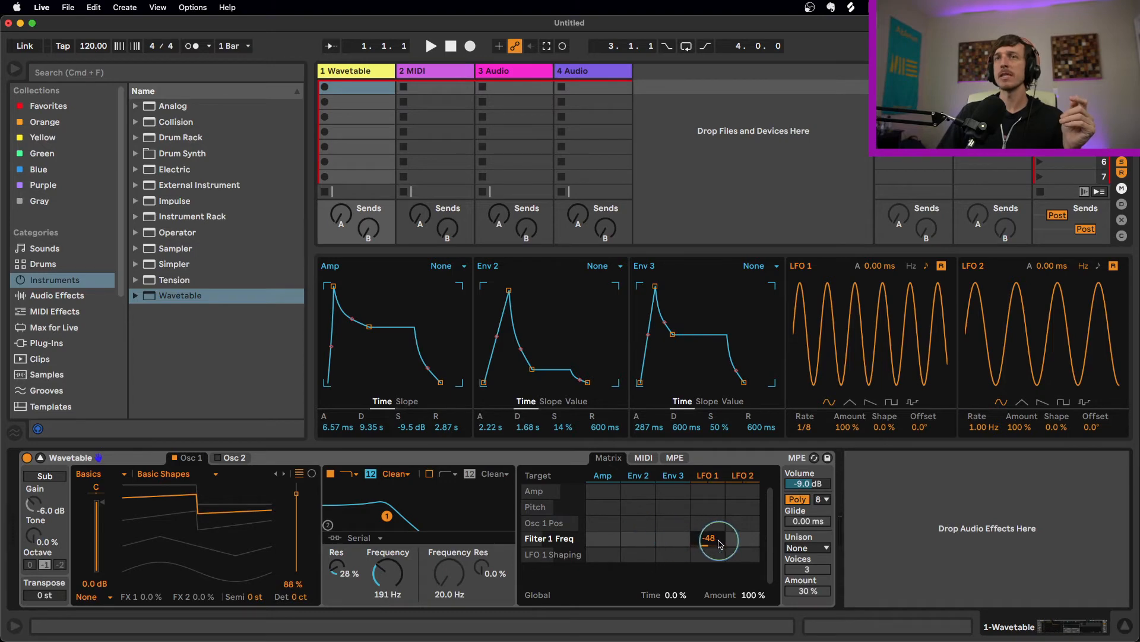
left_click(912, 265)
left_click_drag(813, 430, 813, 419)
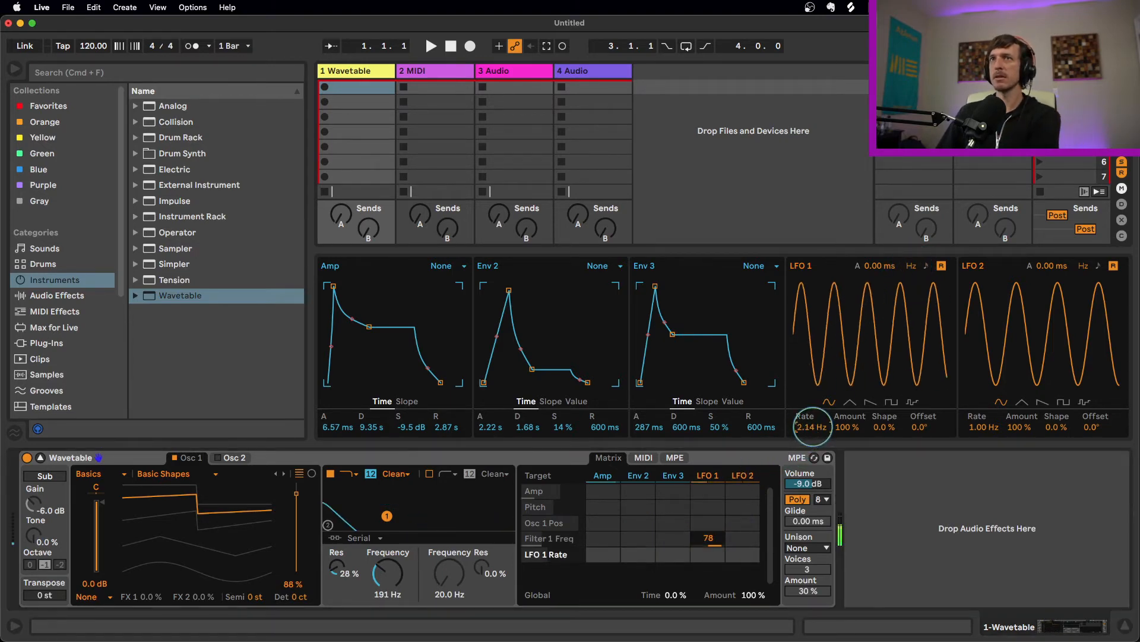
mouse_move(709, 538)
left_mouse_down()
mouse_move(697, 613)
mouse_move(709, 540)
left_mouse_up()
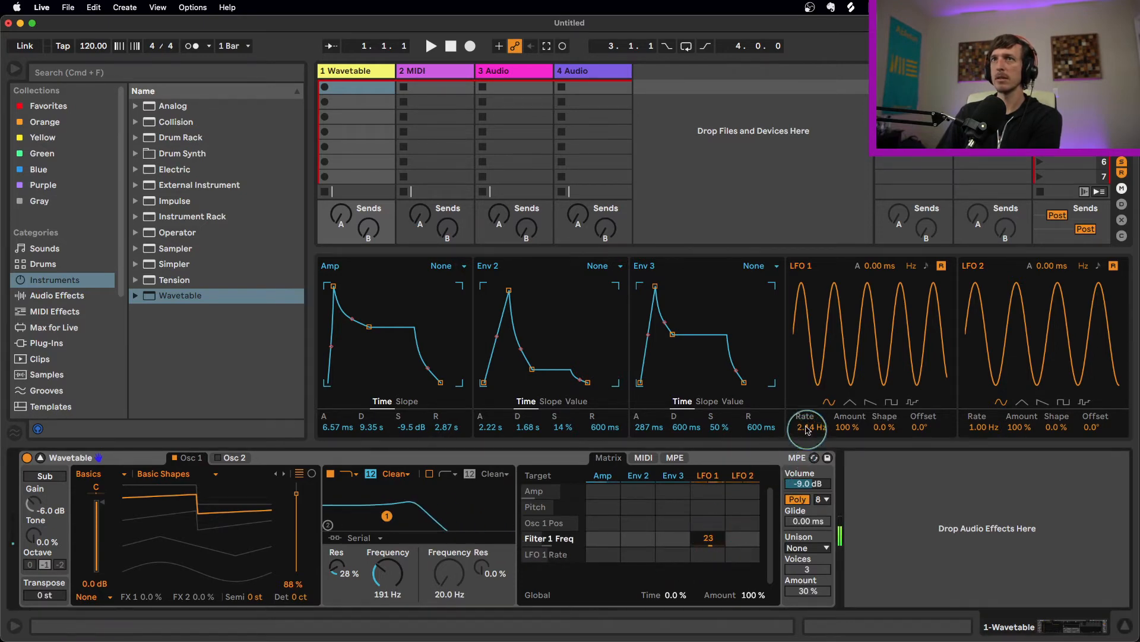
left_click_drag(807, 430, 807, 426)
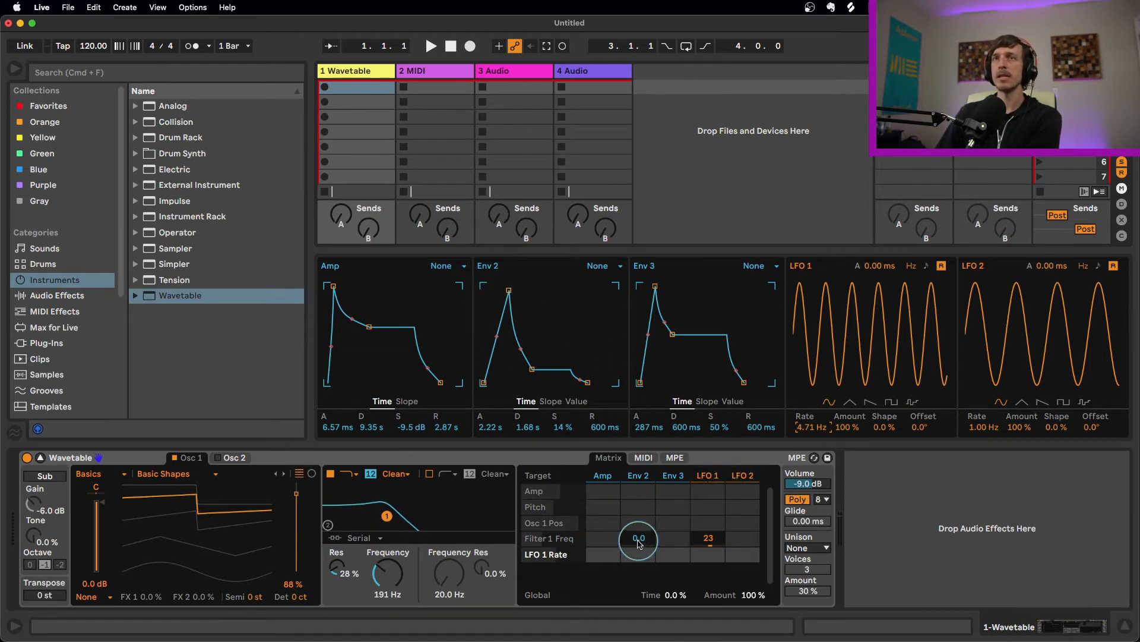
Try Env 2 with a 2.87 s attack modulating Filter 1 frequency by 50, clear it, and set LFO 1's modulation to 45
left_click_drag(639, 544, 639, 534)
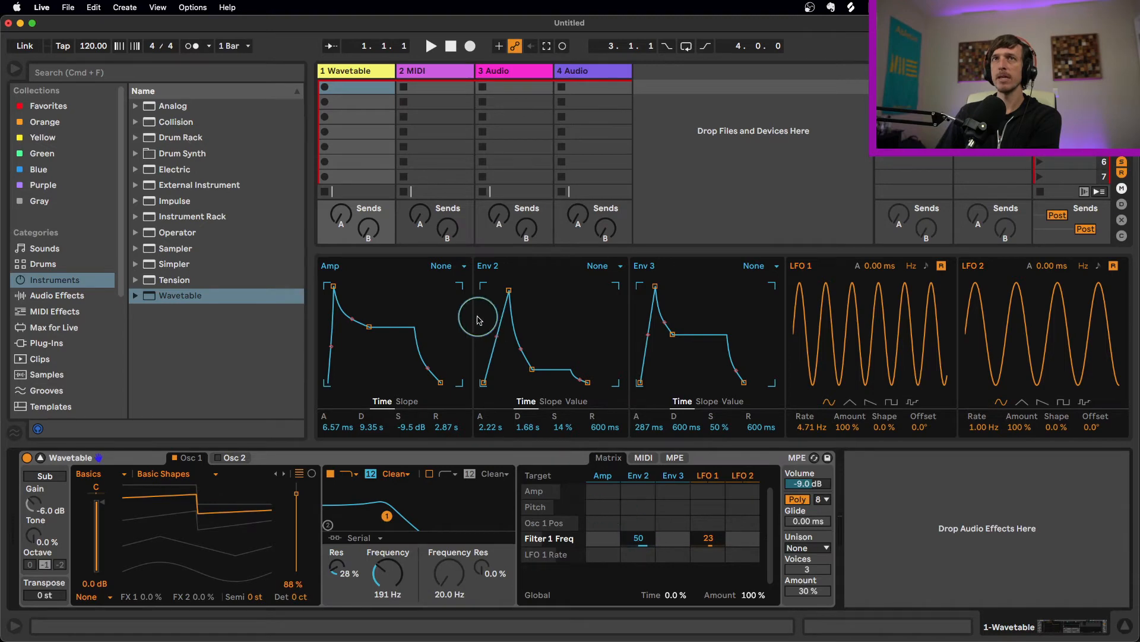
left_click_drag(509, 290, 511, 291)
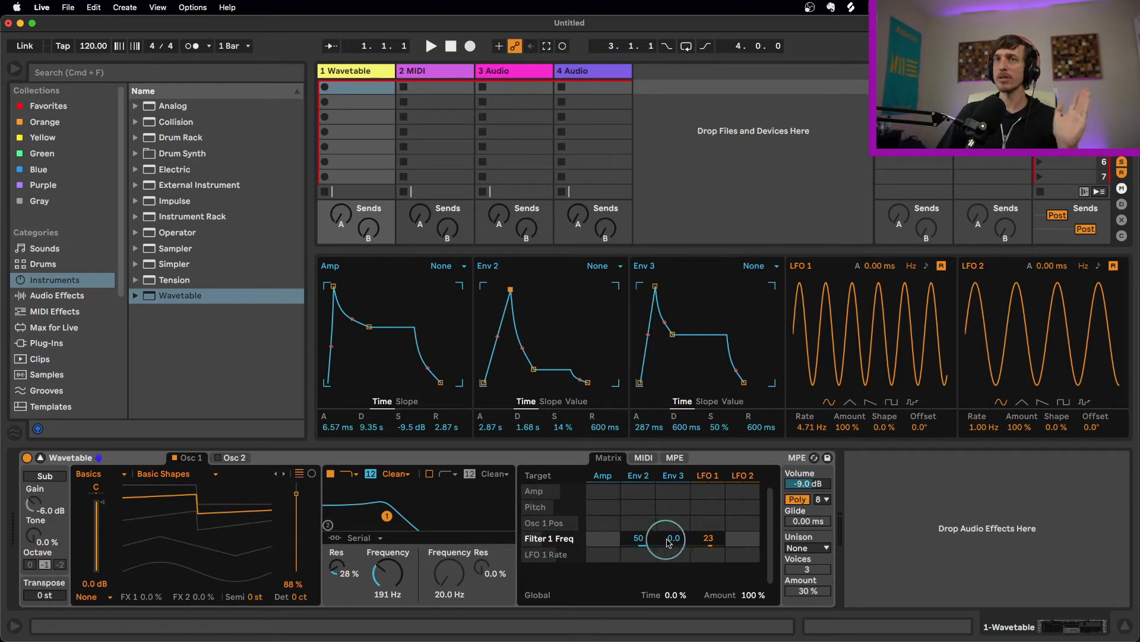
double_click(648, 545)
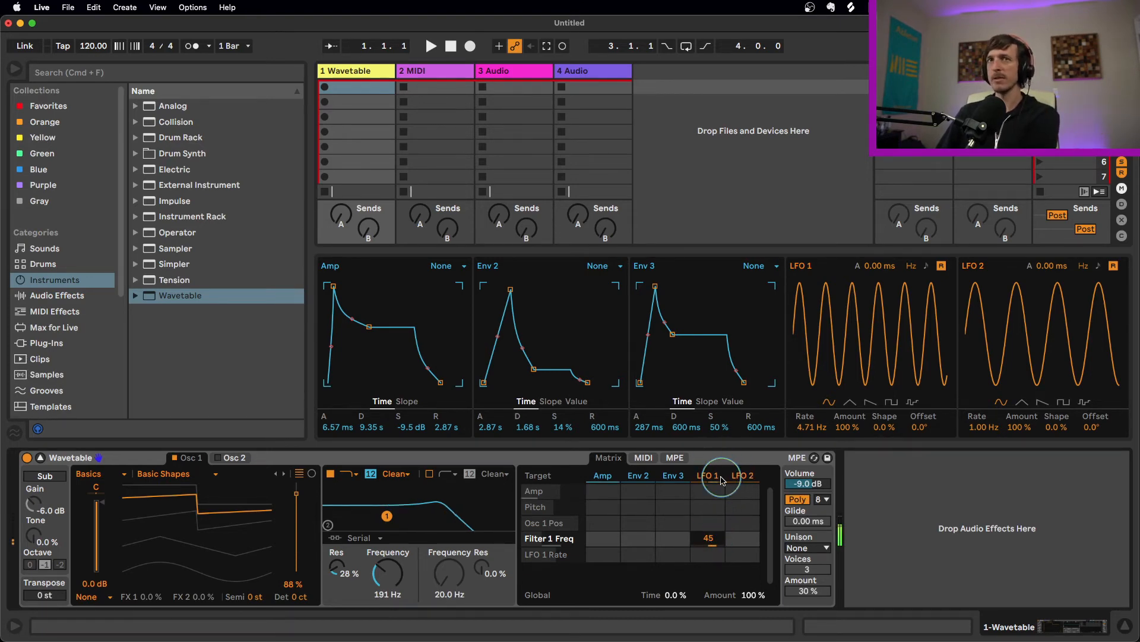
Modulate the LFO 1 rate by 23 from LFO 2 and set LFO 2's rate to 0.62 Hz
left_click(810, 427)
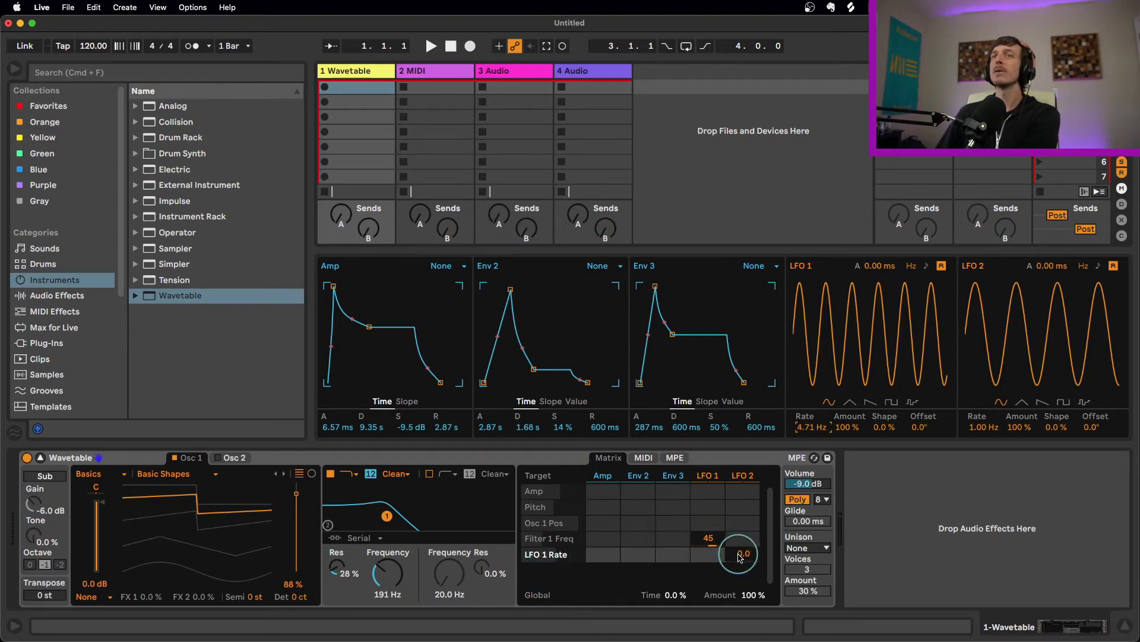
left_click_drag(744, 554, 744, 549)
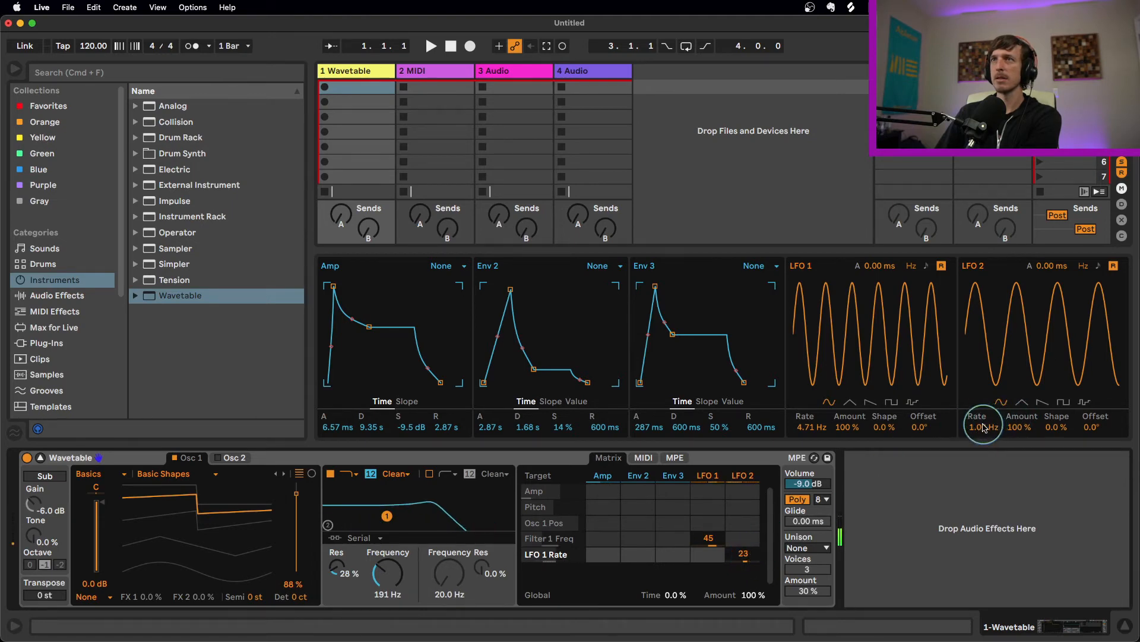
left_click_drag(980, 427, 981, 425)
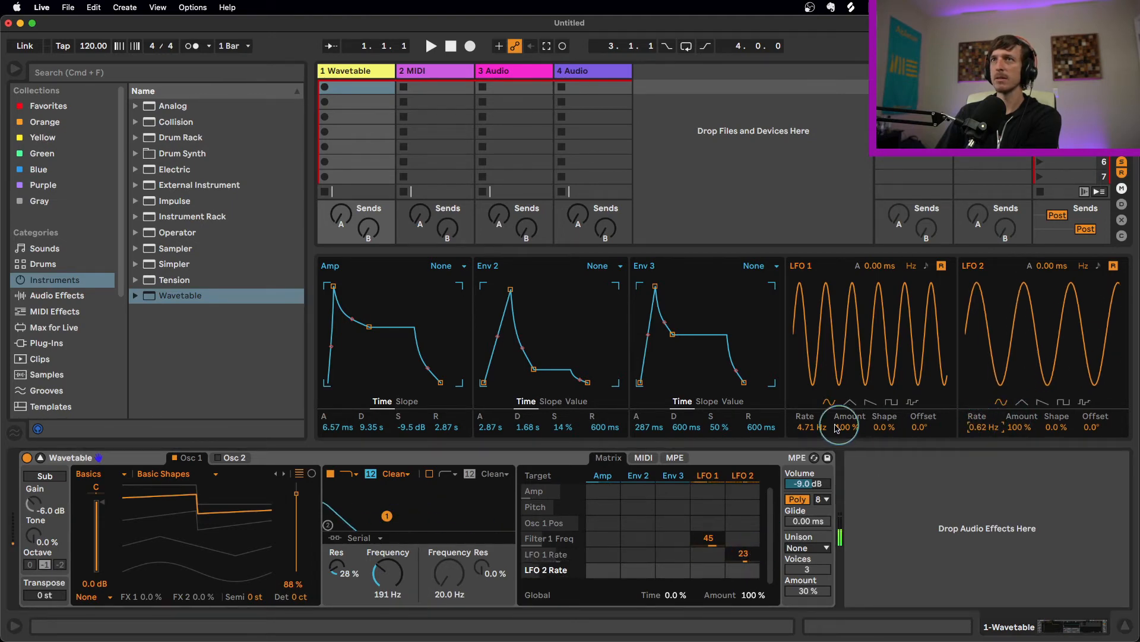
Set LFO 1 to a sawtooth wave at 2.66 Hz and raise LFO 2's modulation of its rate to 34
left_click_drag(812, 426, 815, 431)
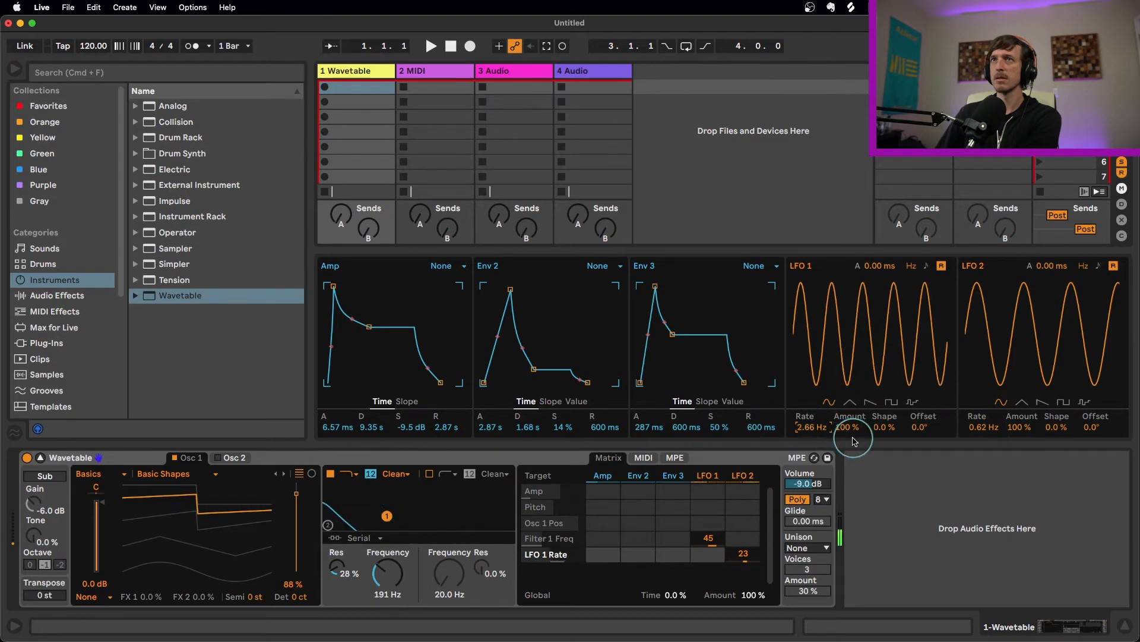
left_click(871, 403)
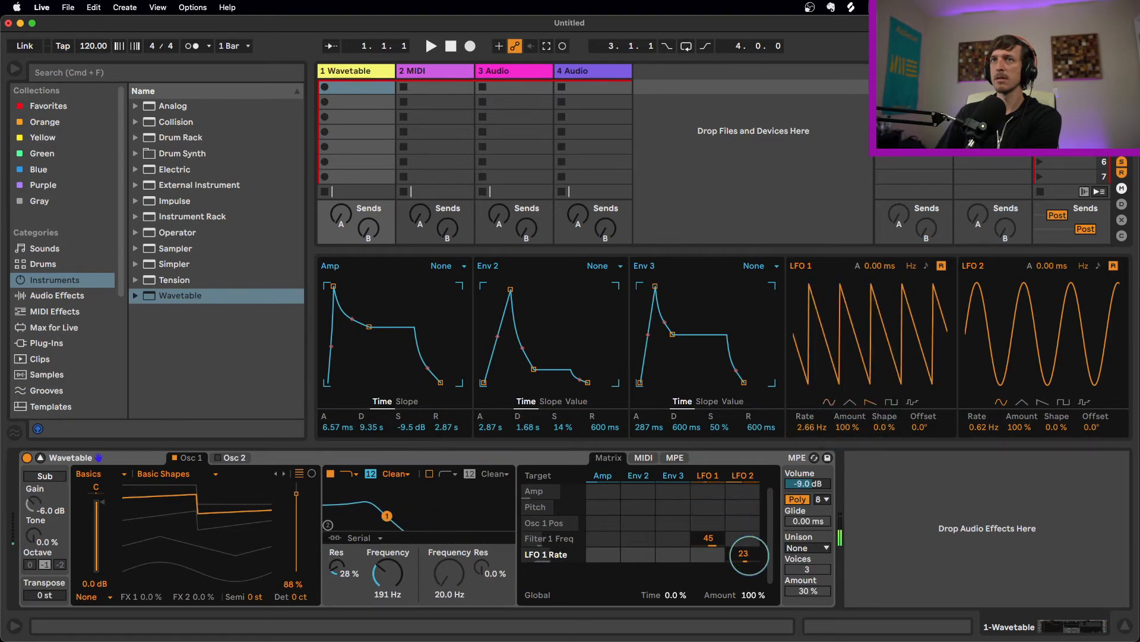
left_click_drag(743, 555, 749, 554)
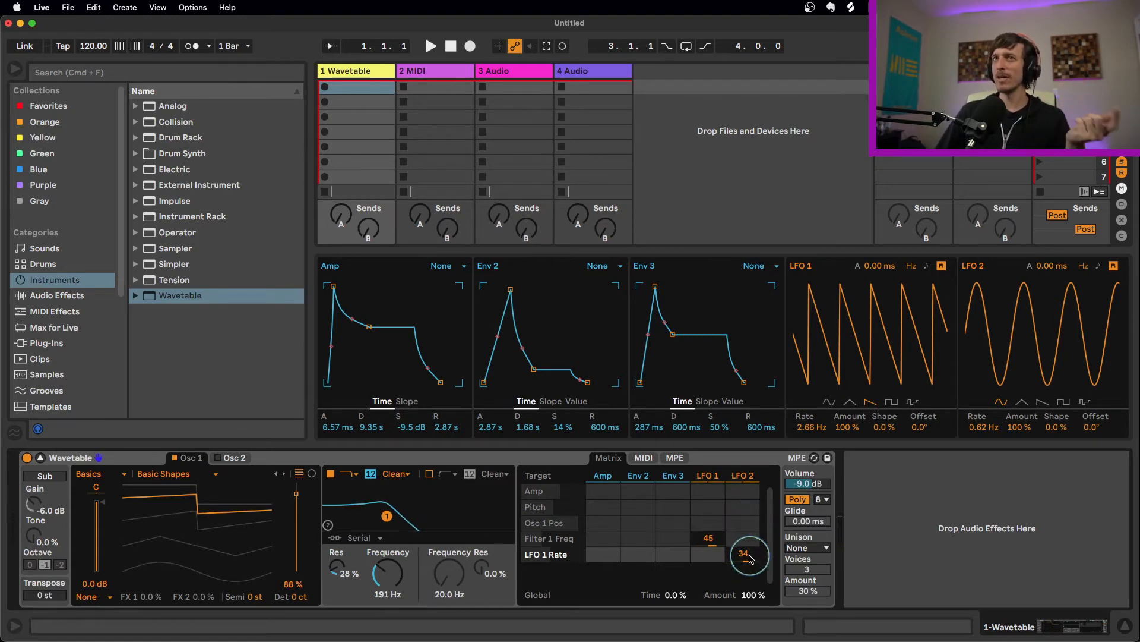
Clear LFO 1's modulation of Filter 1 frequency and LFO 2's modulation of the LFO 1 rate
double_click(710, 539)
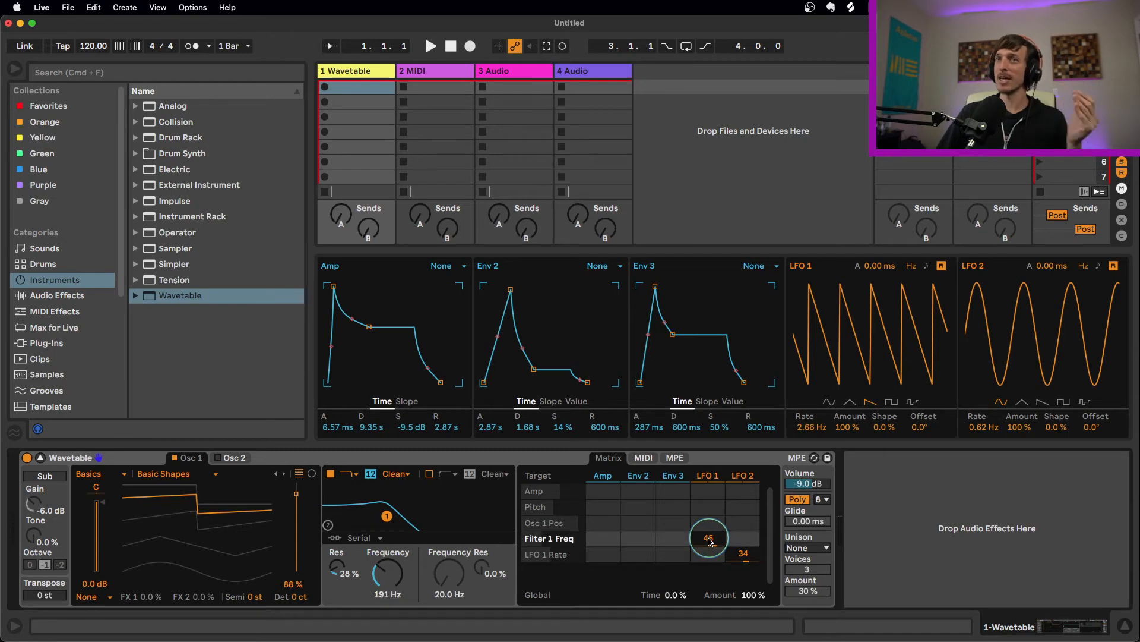
double_click(739, 554)
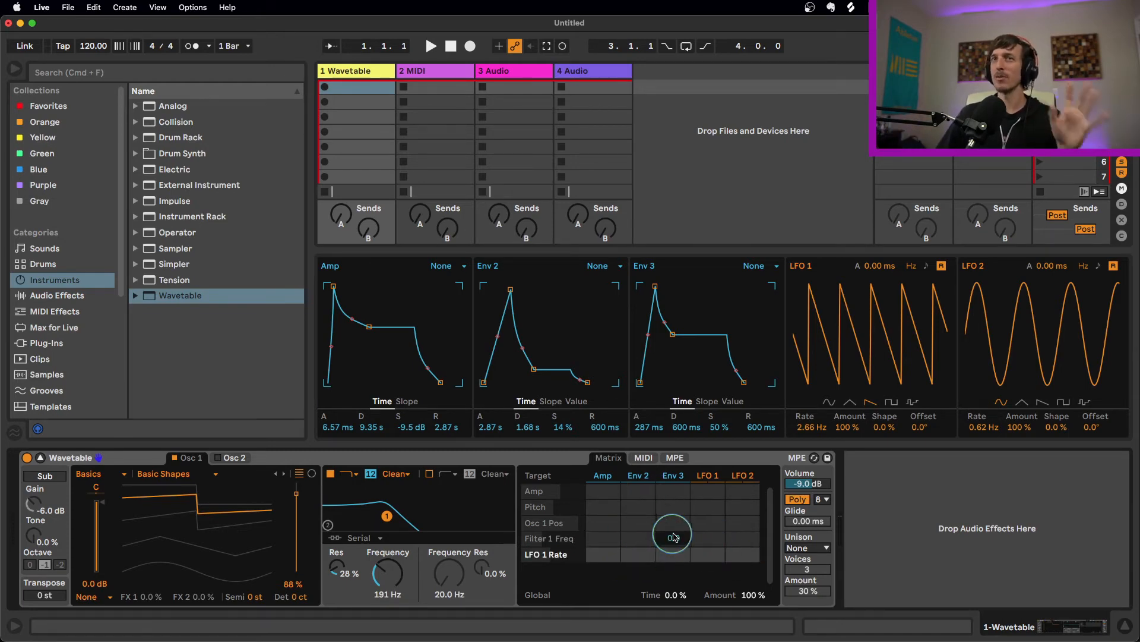
Modulate Filter 1 frequency by 44 from LFO 1 and Osc 1 position by 39 from Env 2, setting the wavetable position to 64 %
left_click_drag(295, 522, 296, 535)
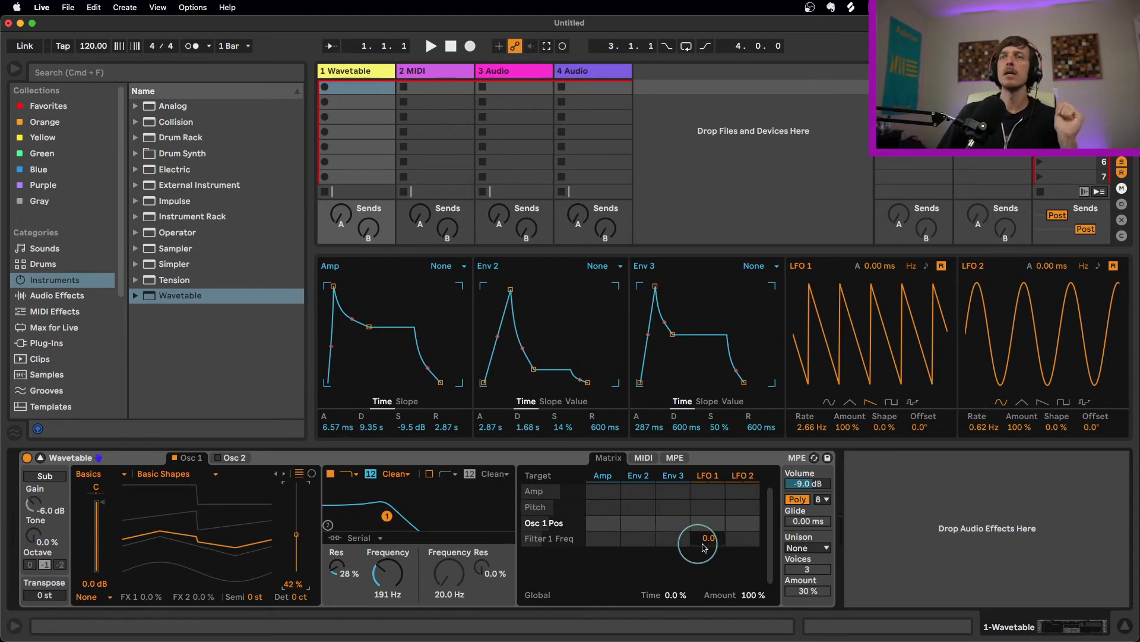
left_click_drag(707, 538, 707, 517)
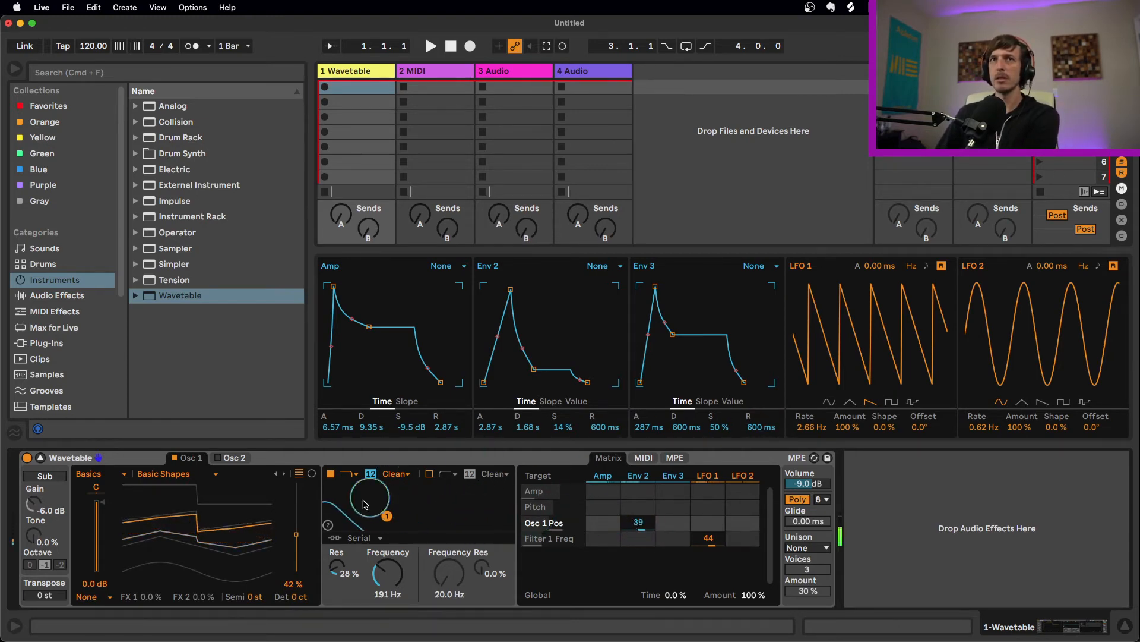
left_click_drag(296, 533, 299, 517)
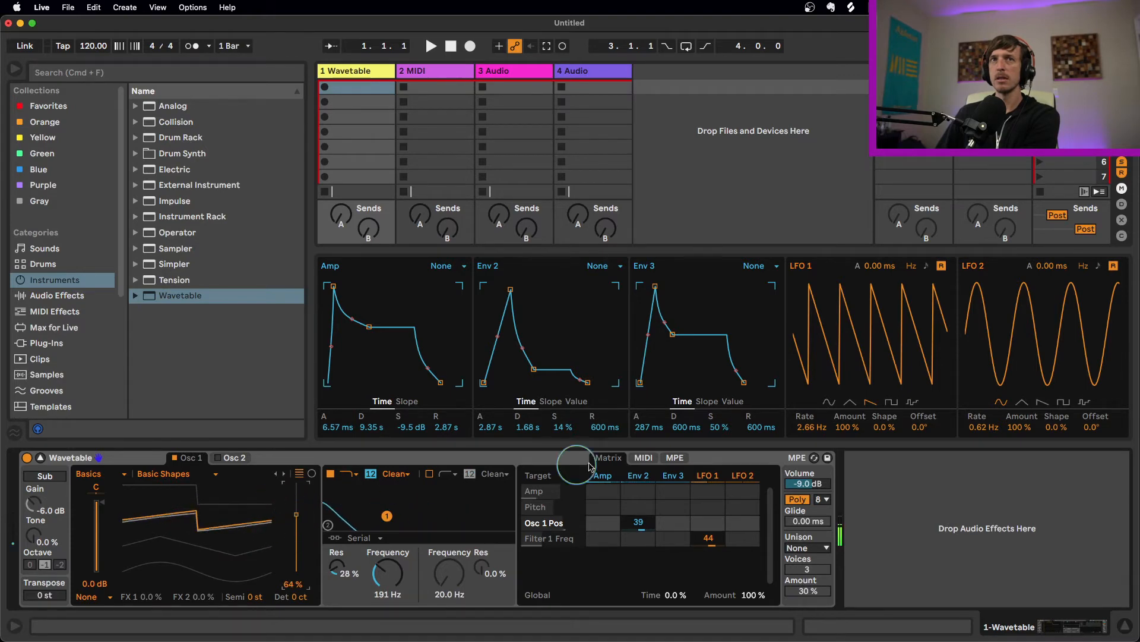
Vary the matrix's global time and amount, returning them to 0.0 % and 100 %
left_click(675, 596)
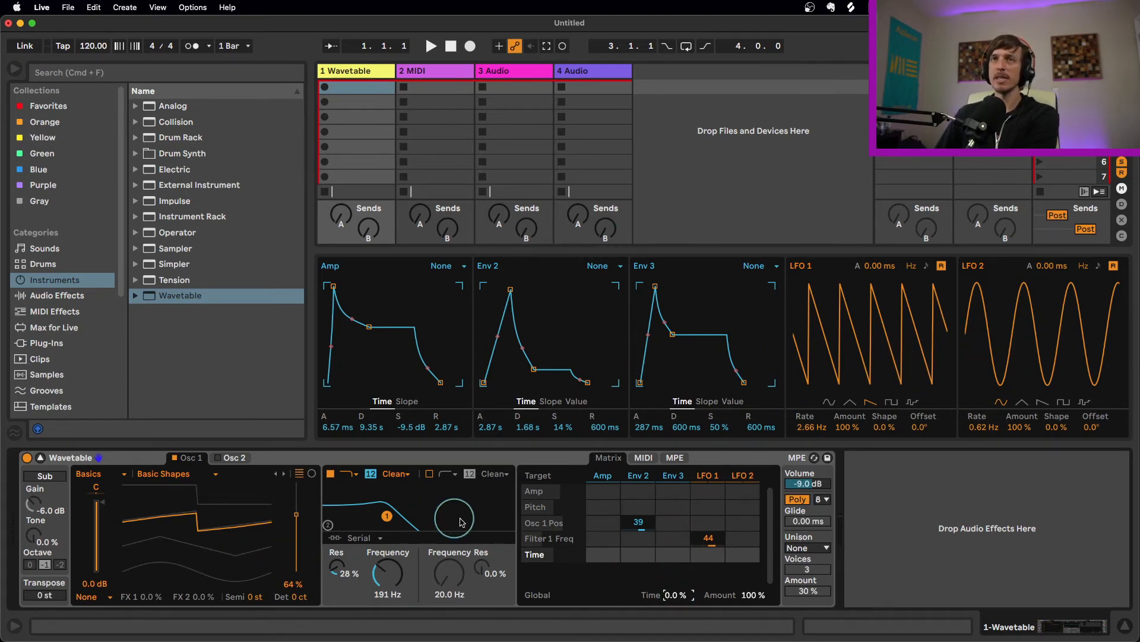
mouse_move(675, 596)
left_mouse_down()
mouse_move(665, 588)
mouse_move(676, 609)
mouse_move(665, 594)
left_mouse_up()
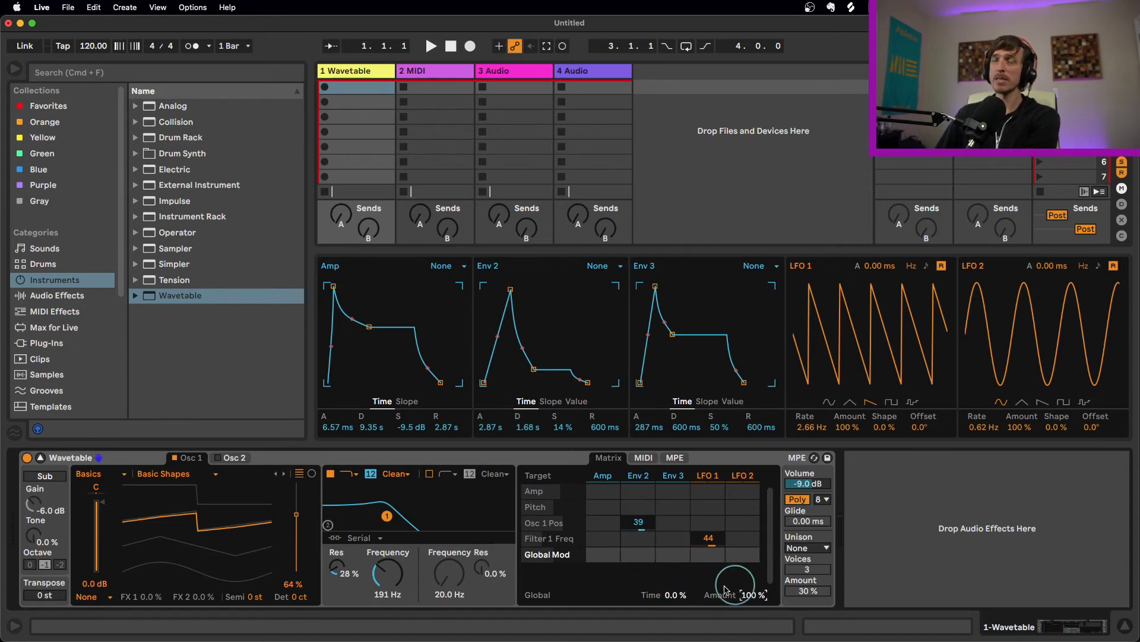
left_click(753, 595)
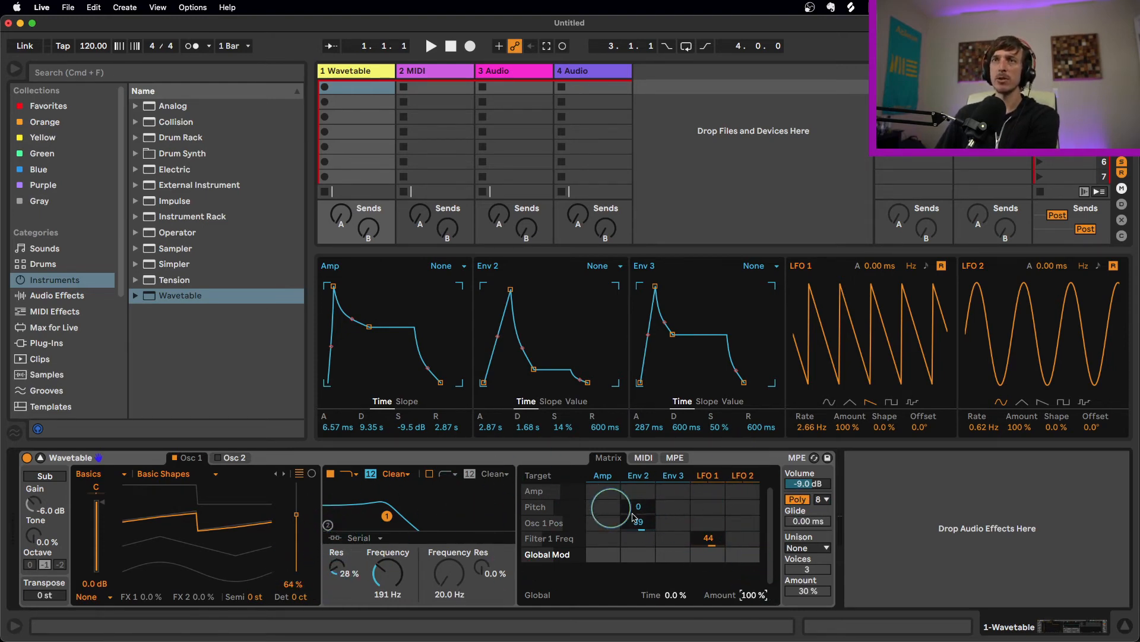
left_click_drag(754, 594, 754, 595)
double_click(754, 594)
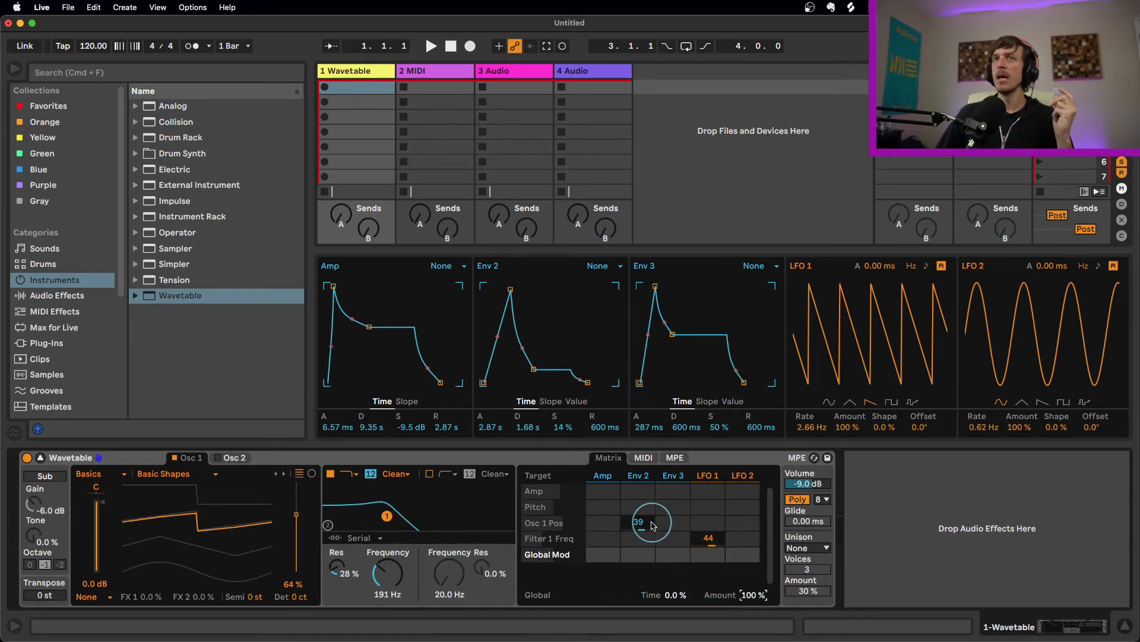
Clear LFO 1's Filter 1 frequency modulation and set Env 2 to Loop with a 641 ms attack
left_click(715, 542)
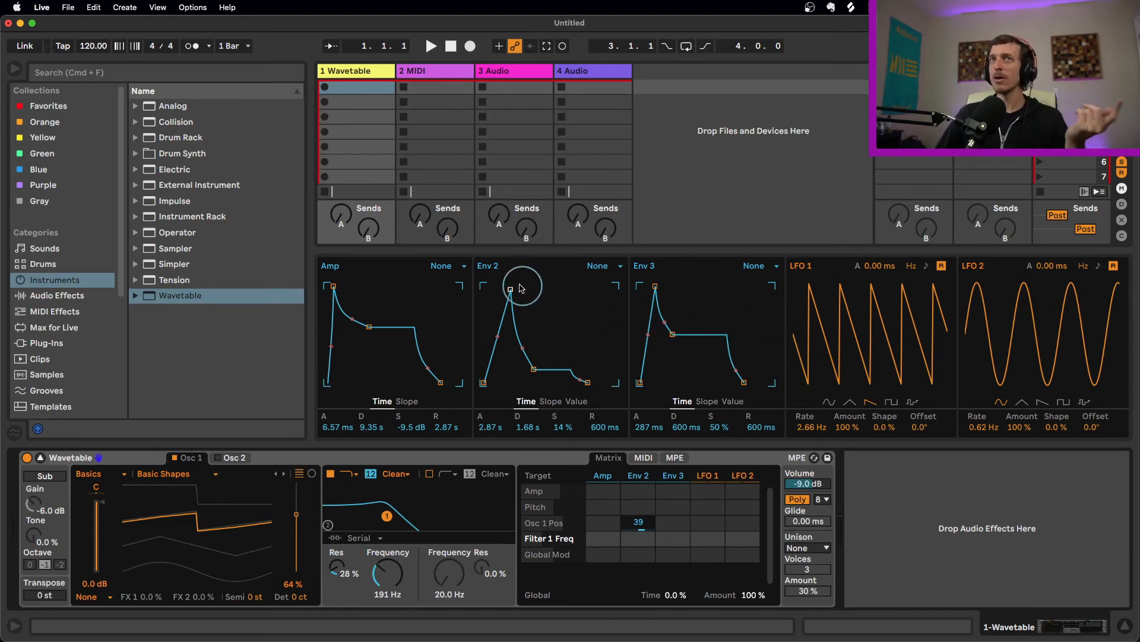
left_click(599, 267)
left_click(605, 305)
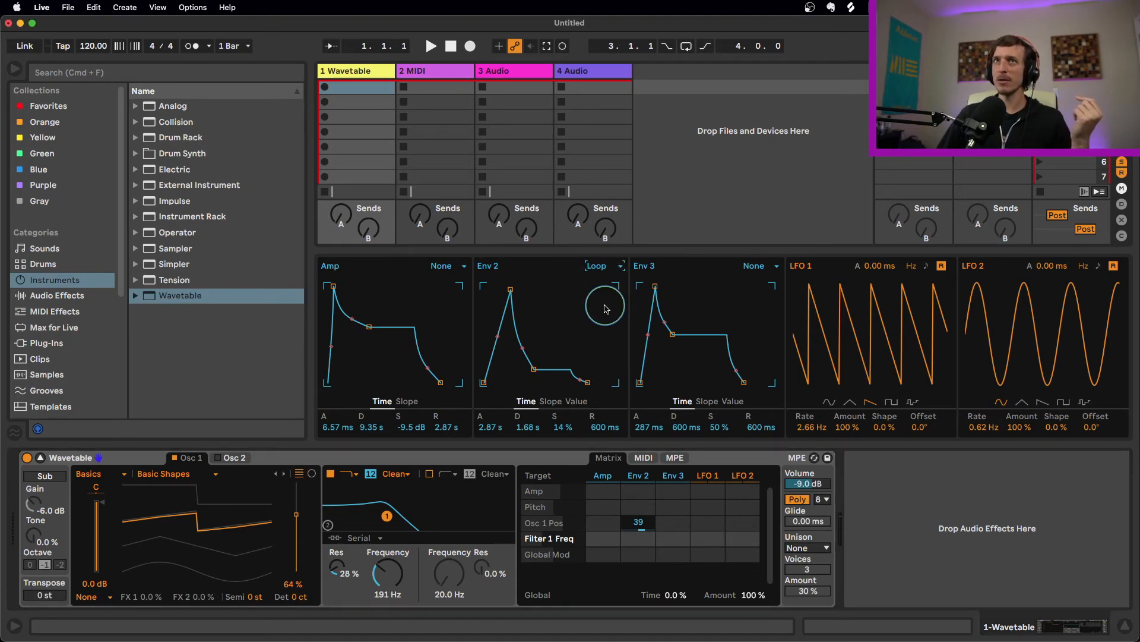
left_click_drag(510, 289, 502, 286)
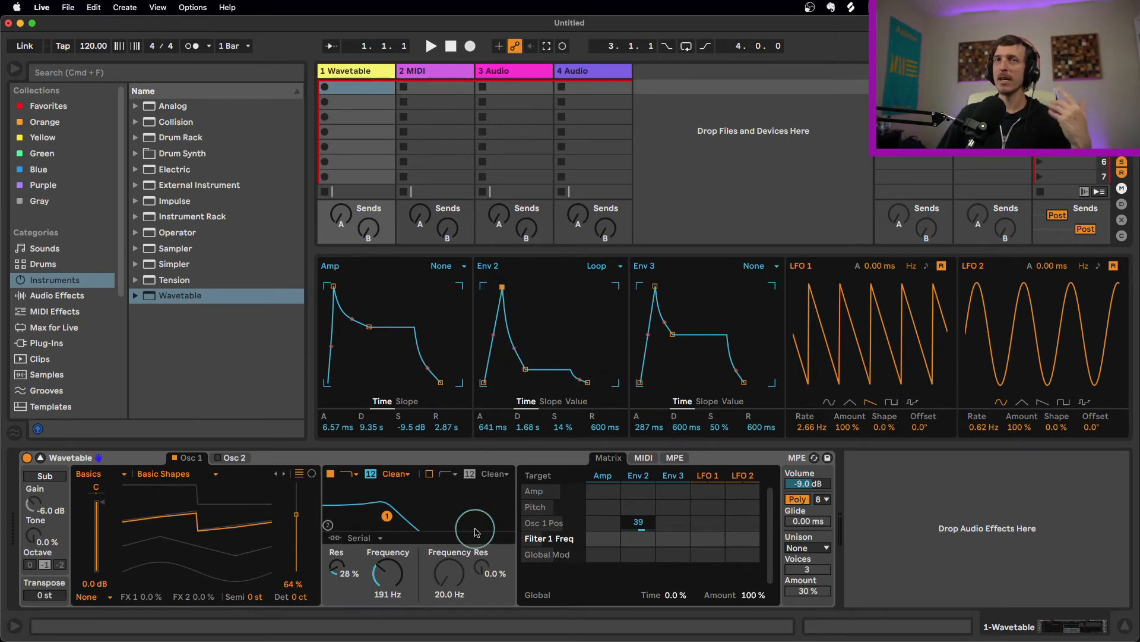
Replace Env 2's modulation of Osc 1 position with a Filter 1 frequency modulation of 48
double_click(640, 522)
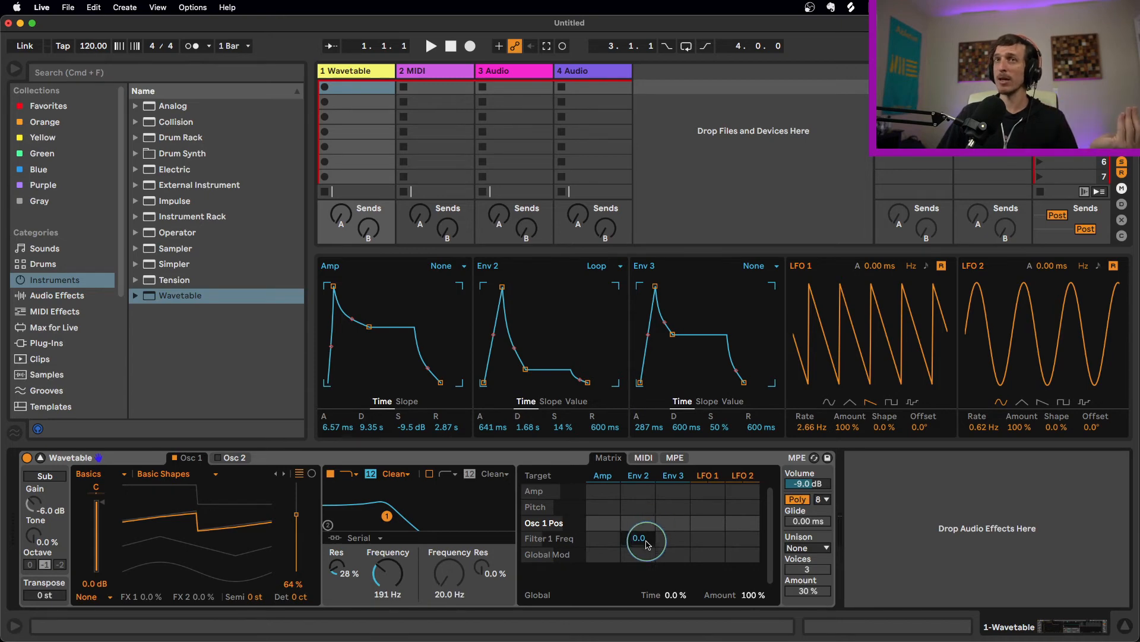
left_click(385, 571)
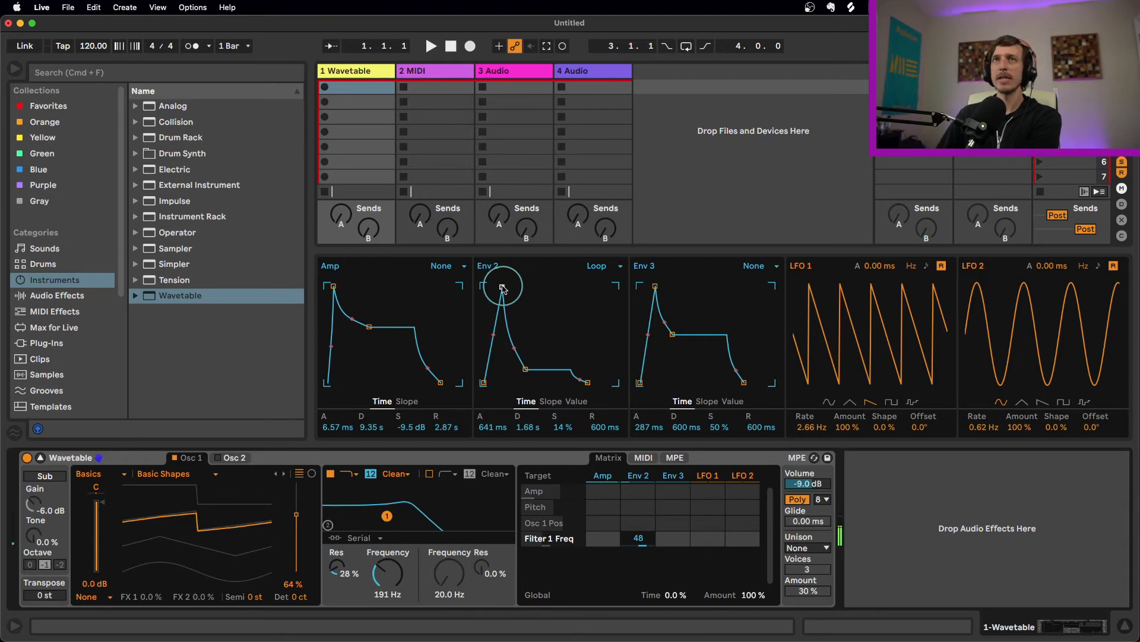
Reshape the looping Env 2, trying shorter attack and release times and ending at attack 641 ms, decay 358 ms, sustain 5.2 % and release 909 ms
left_click_drag(503, 288, 488, 286)
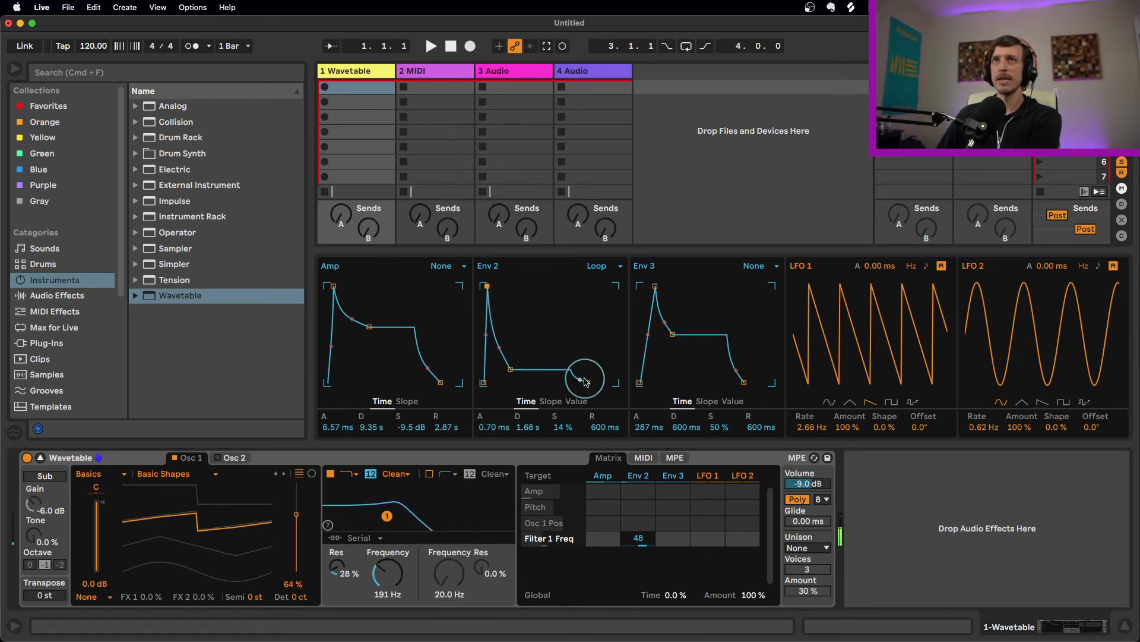
left_click_drag(587, 382, 578, 382)
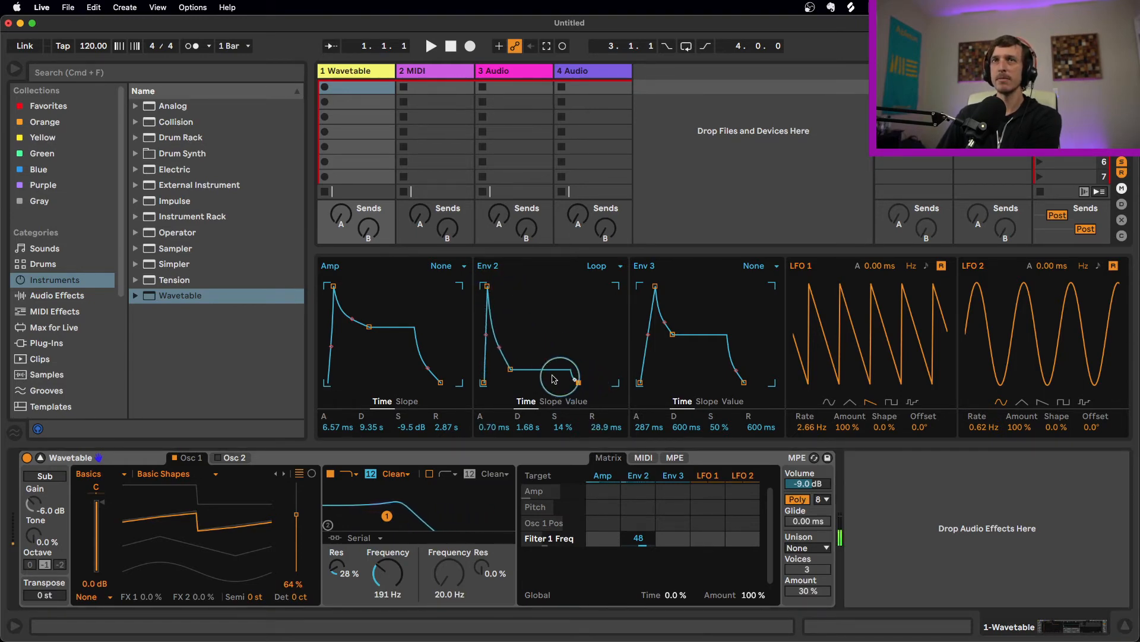
left_click_drag(511, 369, 503, 377)
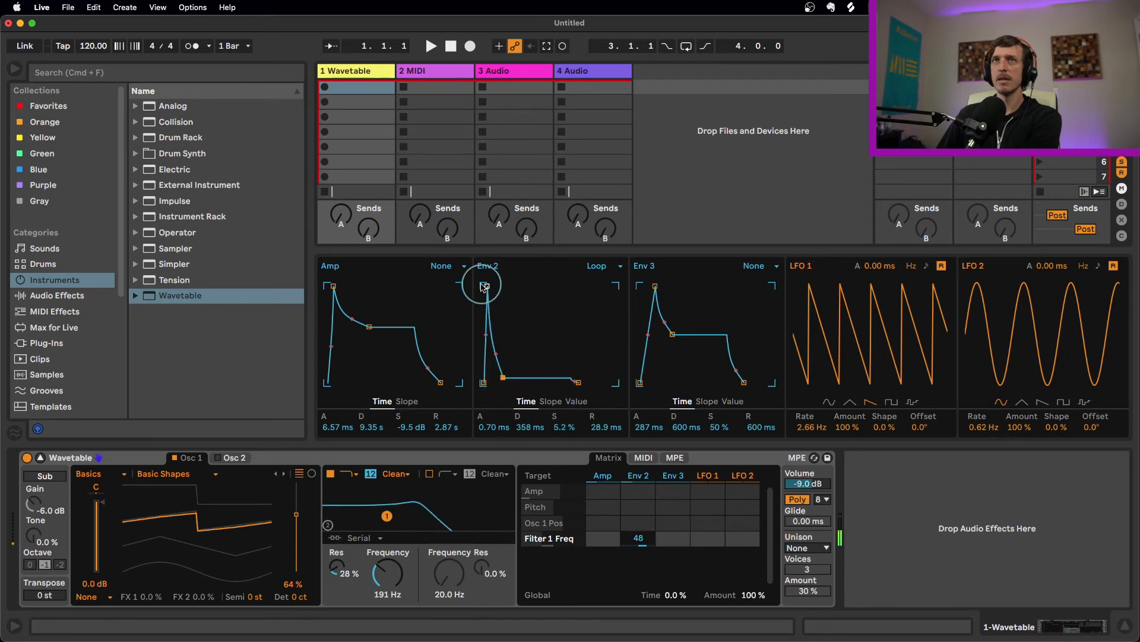
left_click_drag(487, 286, 502, 286)
left_click_drag(579, 382, 587, 382)
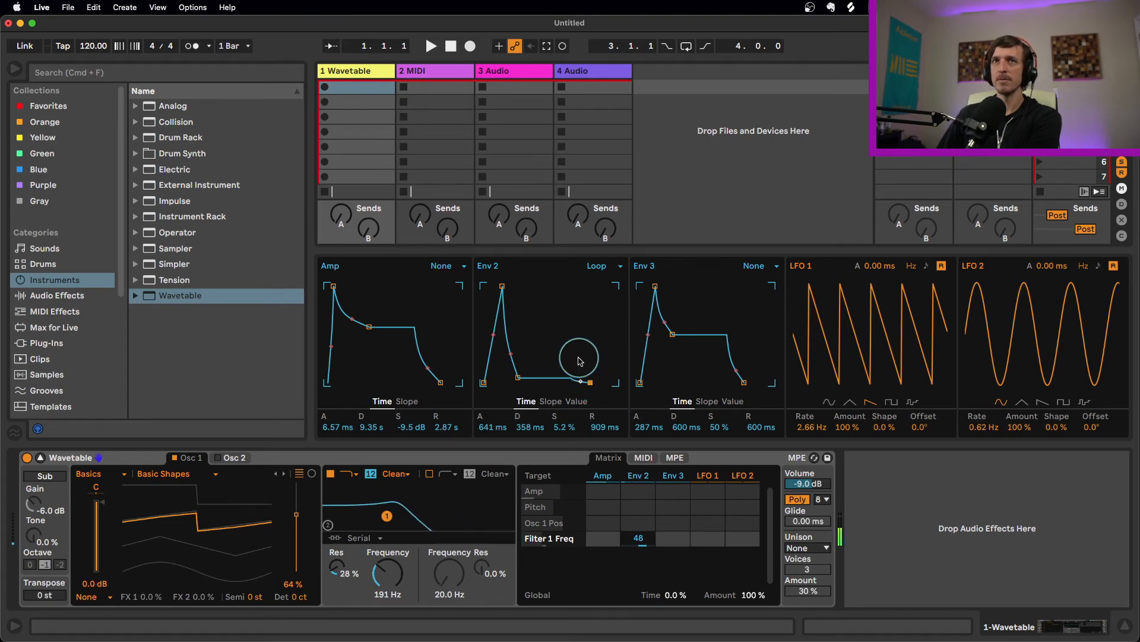
Set Env 2's attack to 532 ms, clear its Filter 1 frequency modulation and raise the filter frequency to 20.5 kHz
mouse_move(503, 286)
left_mouse_down()
mouse_move(491, 286)
mouse_move(501, 287)
left_mouse_up()
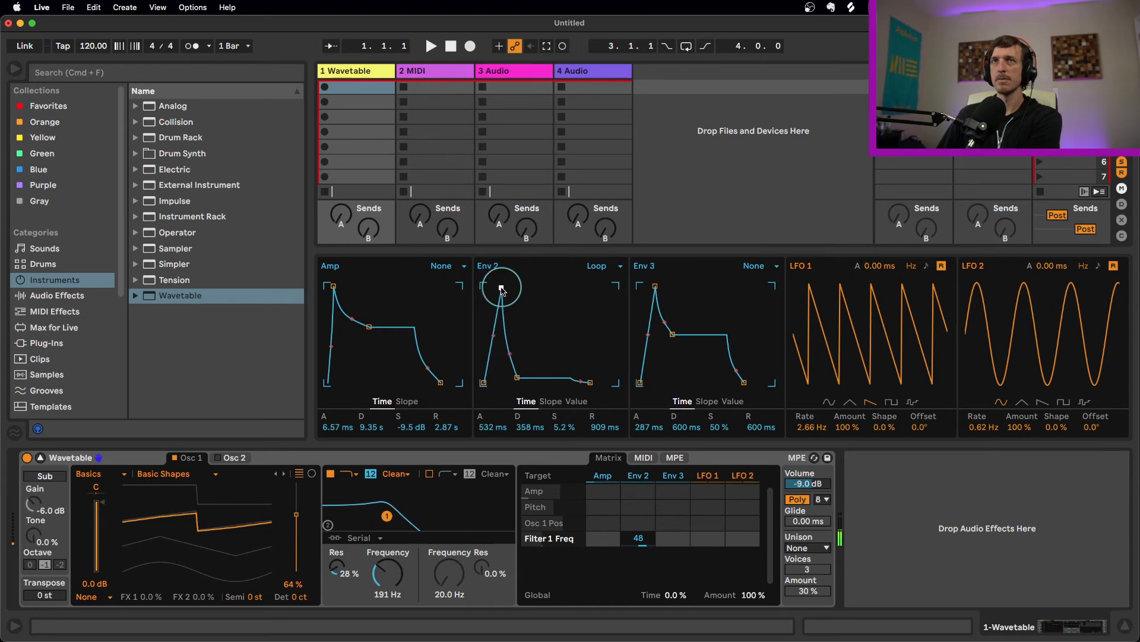
double_click(639, 541)
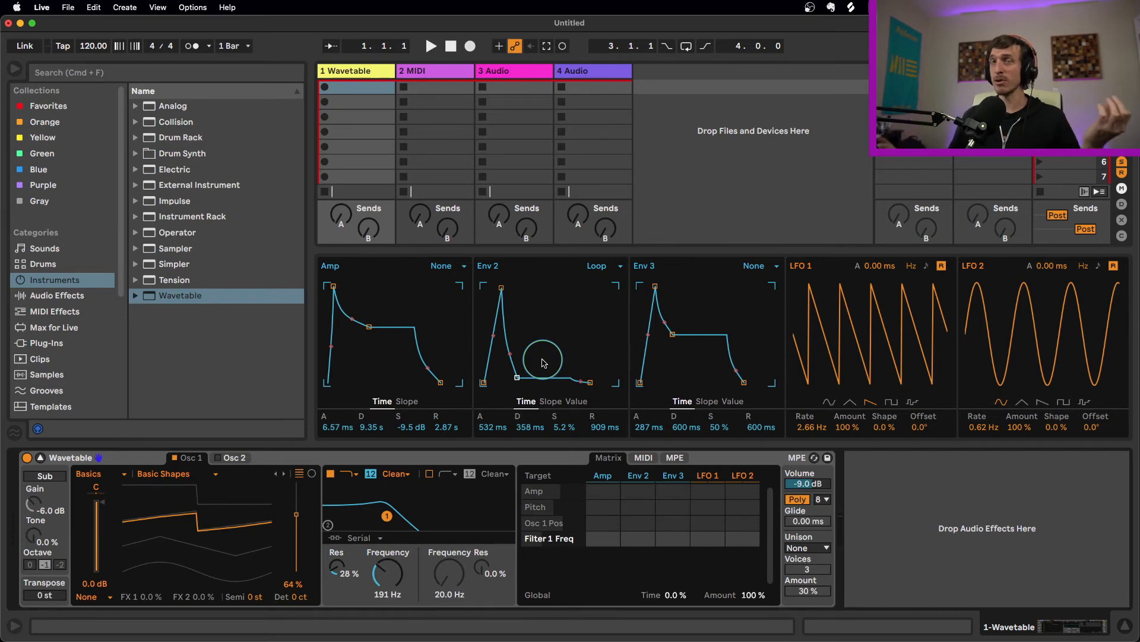
left_click_drag(385, 588, 400, 582)
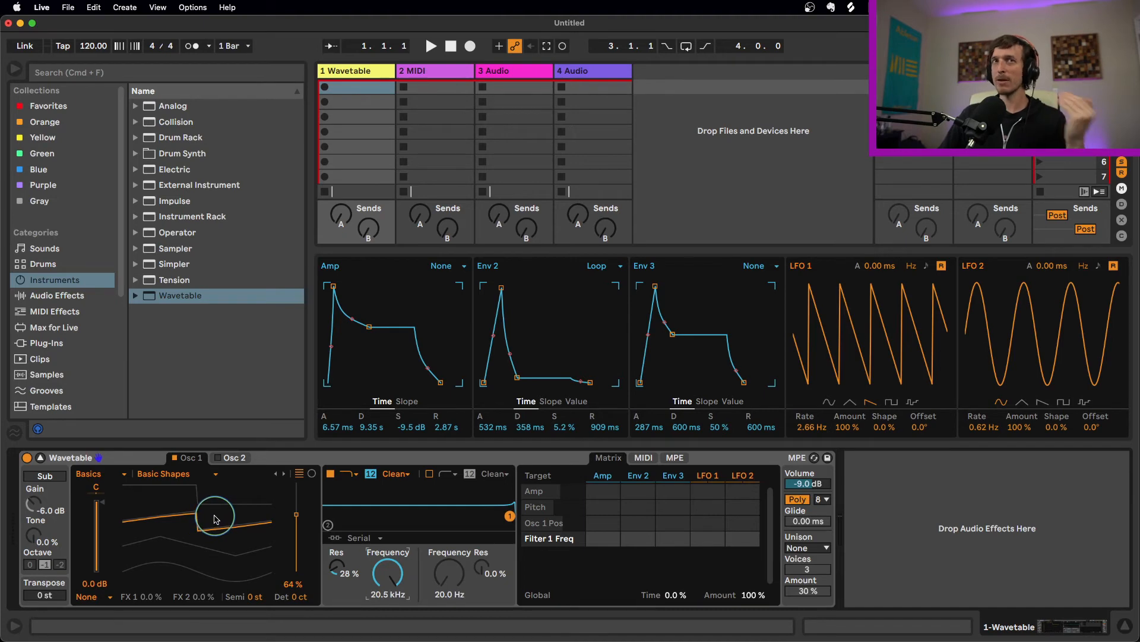
Load the Complex wavetable Bit Ring in Osc 1 and set the Amp envelope to decay 6.33 s, sustain -5.2 dB and release 533 ms
left_click(117, 476)
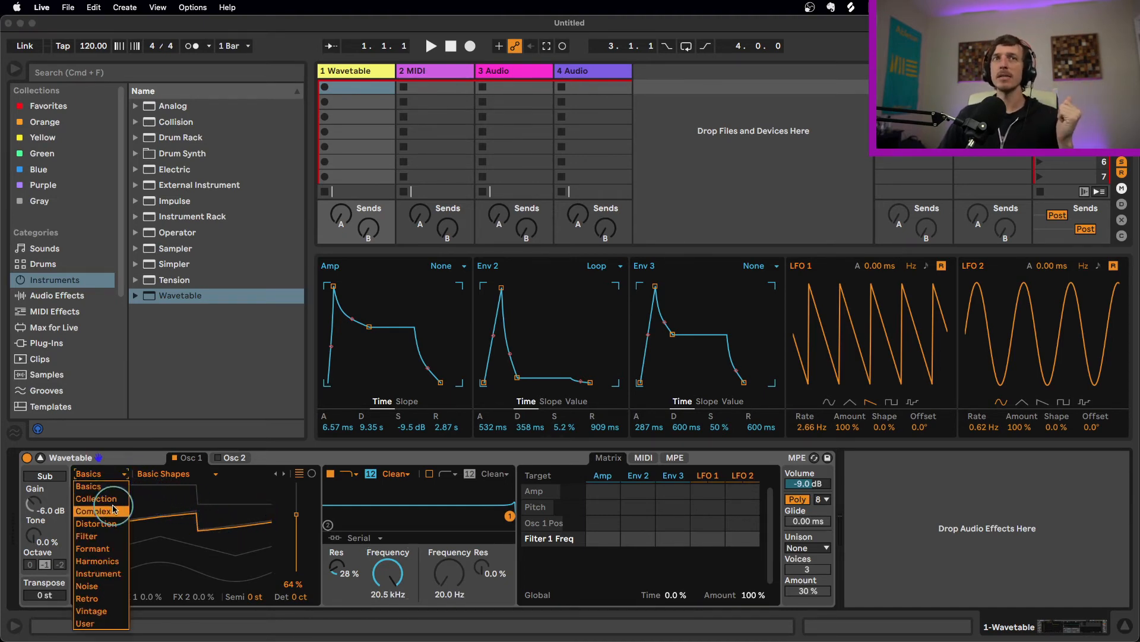
left_click(98, 510)
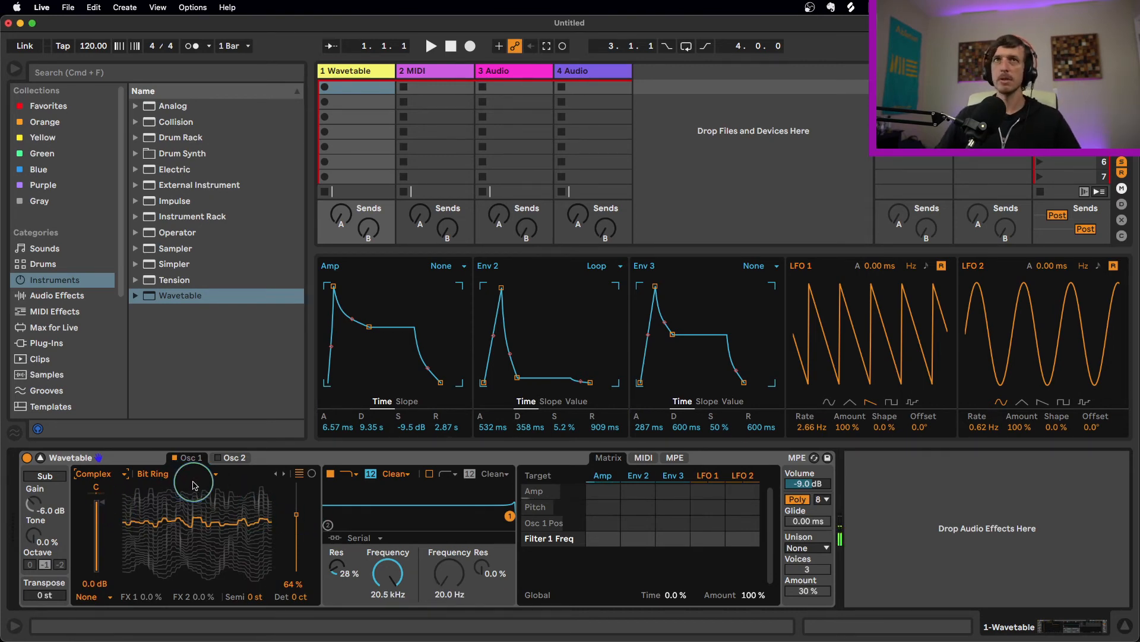
left_click_drag(440, 382, 431, 382)
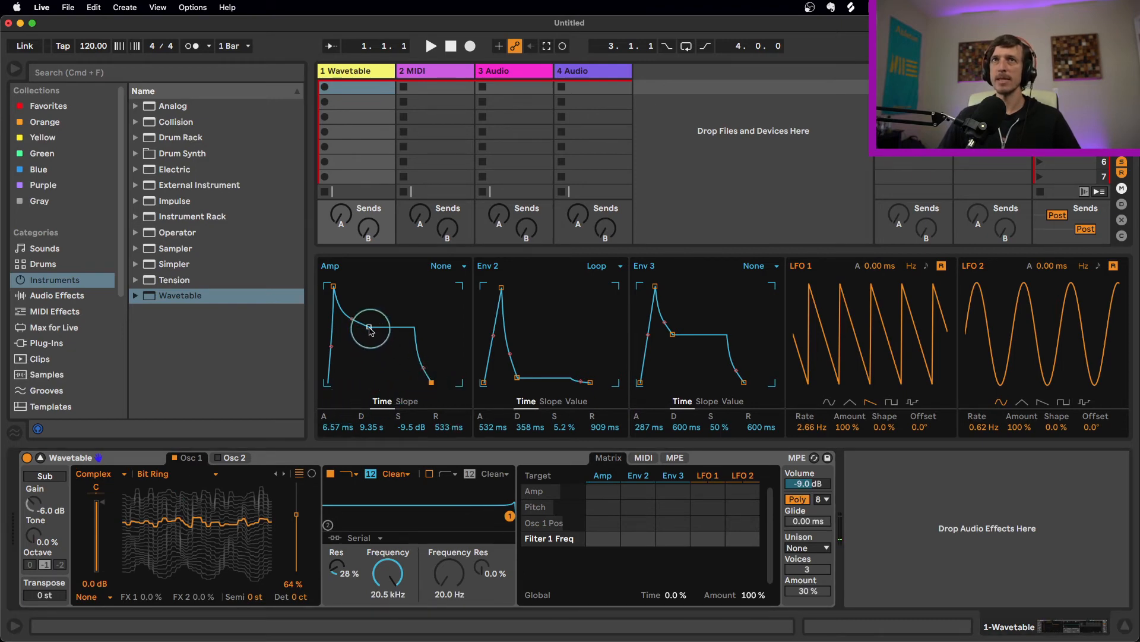
left_click_drag(369, 327, 366, 311)
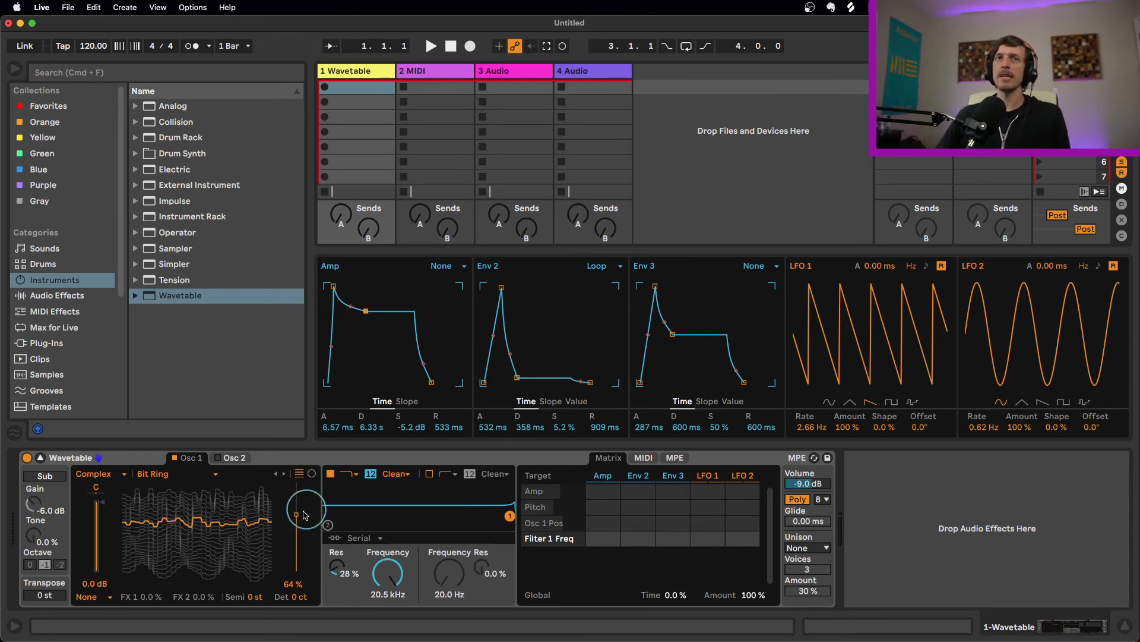
Make LFO 1 a sine wave at 2.39 Hz and let it modulate Osc 1 position by 23
left_click(829, 402)
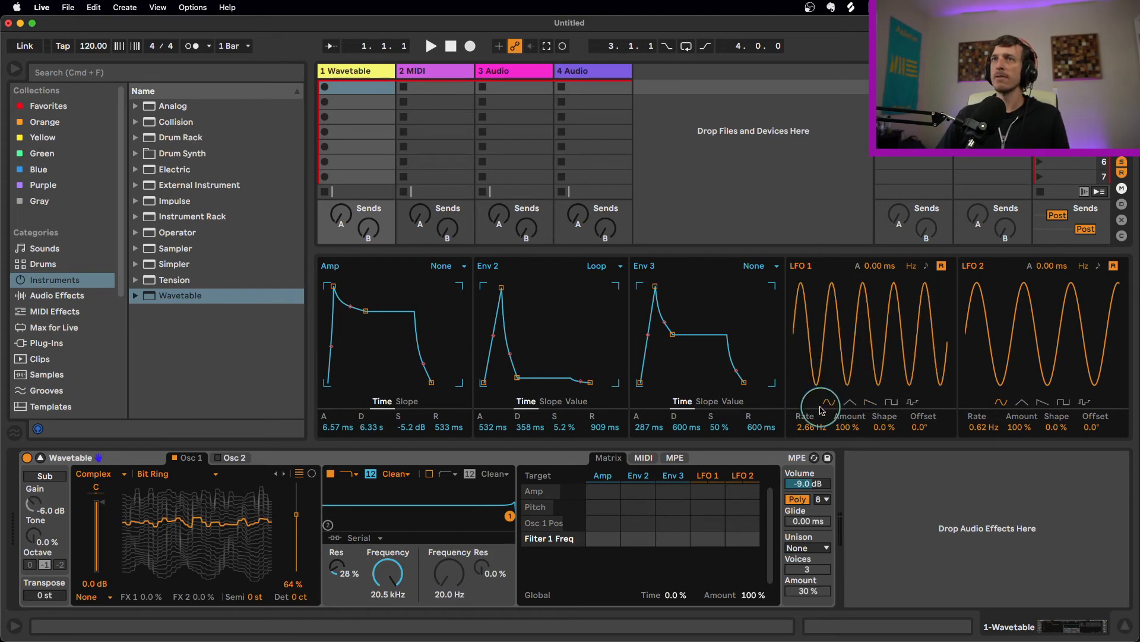
left_click_drag(812, 428, 812, 434)
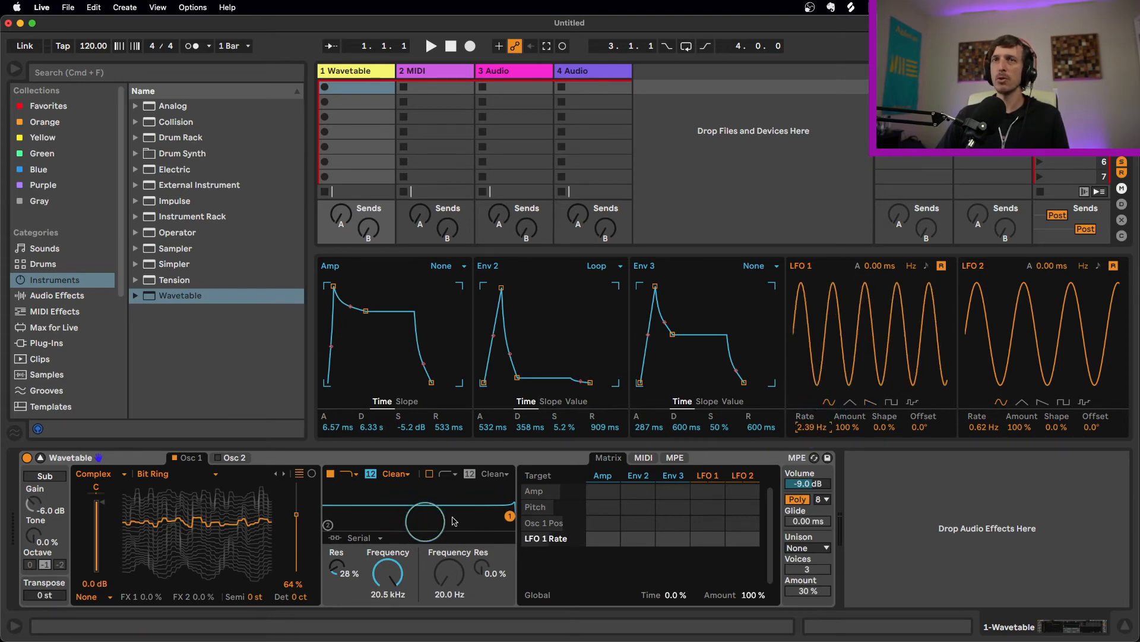
left_click_drag(711, 525, 711, 520)
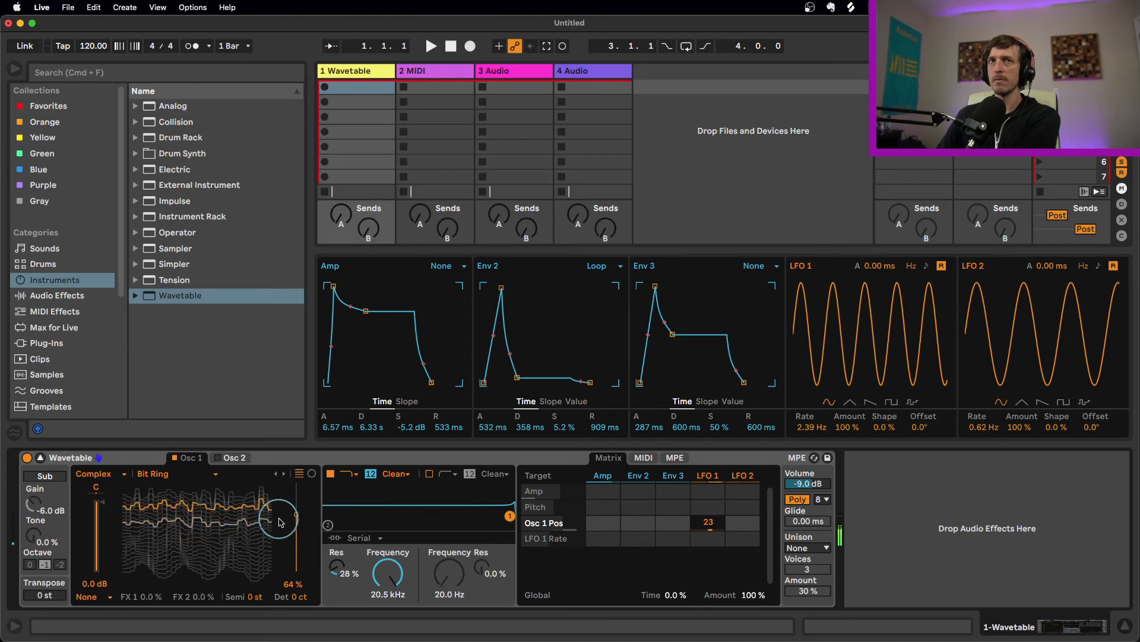
Switch Osc 1 to the Bitkart wavetable, with LFO 1 modulating its position by 27 at a rate of 0.52 Hz
left_click(284, 474)
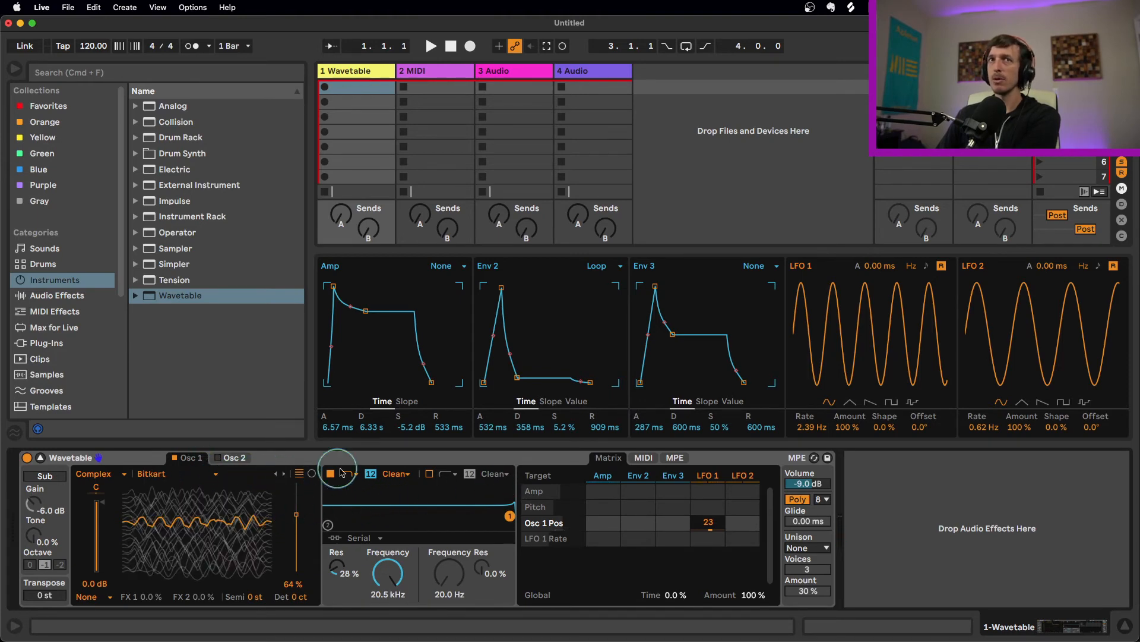
double_click(712, 527)
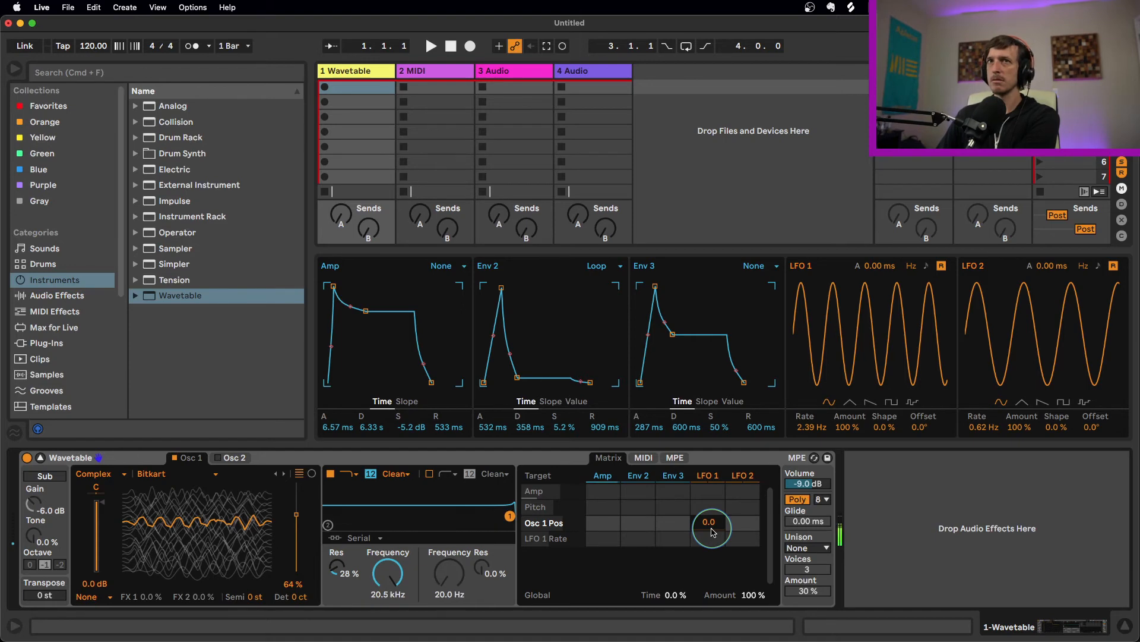
left_click_drag(713, 531, 716, 527)
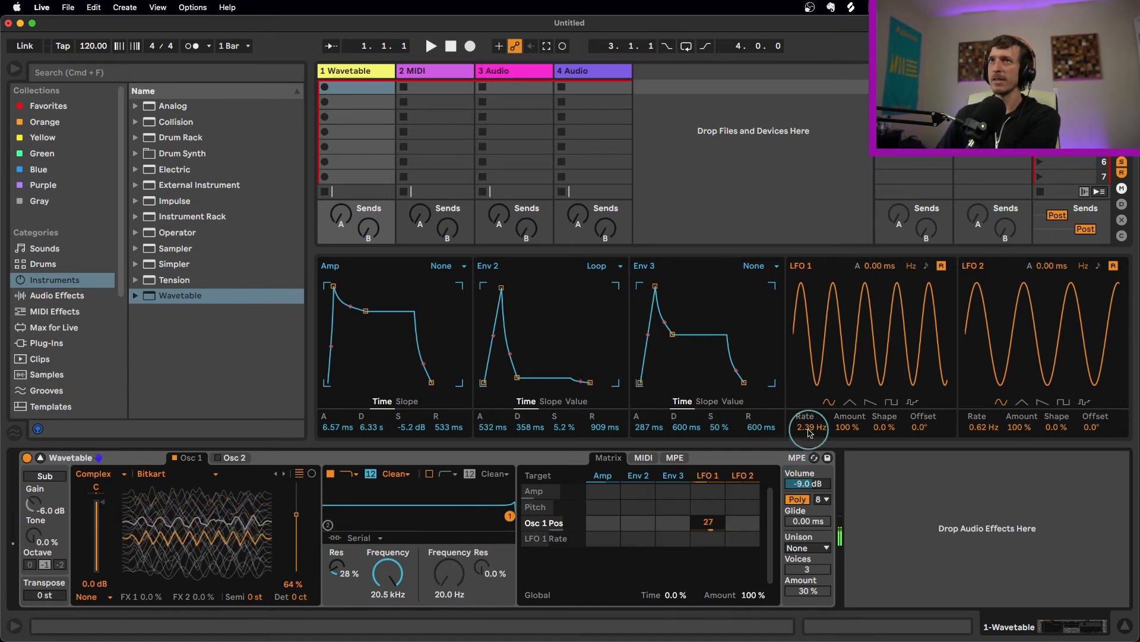
left_click_drag(808, 425, 810, 430)
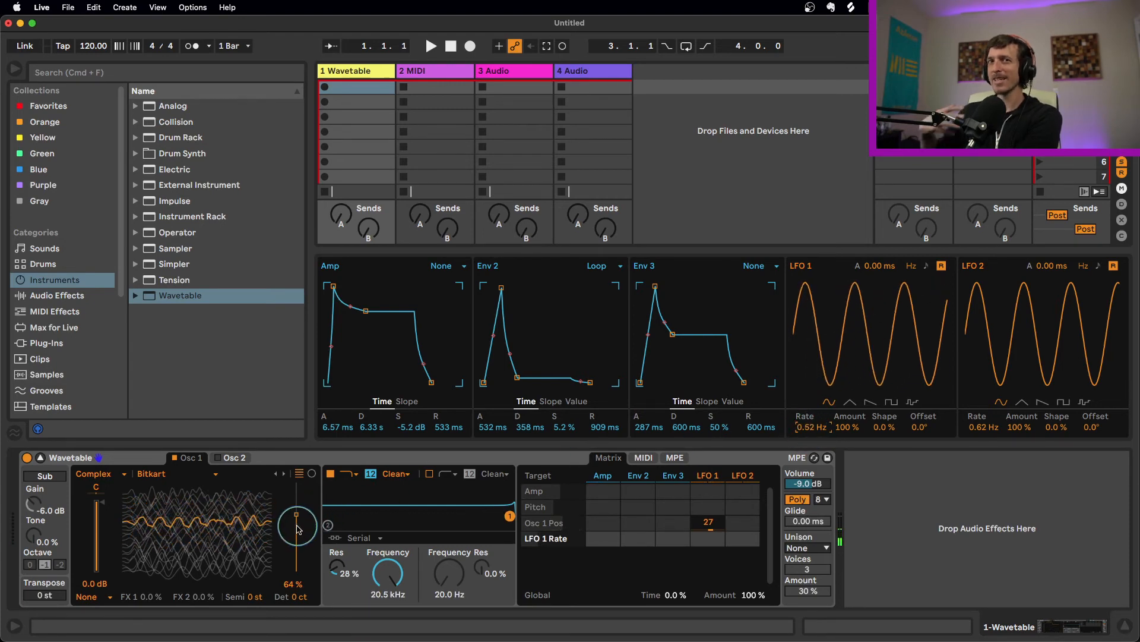
Try the Bitten Filter wavetable with an LFO 1 position modulation of 31, setting Osc 1 position to 56 % and clearing the modulation
left_click(284, 474)
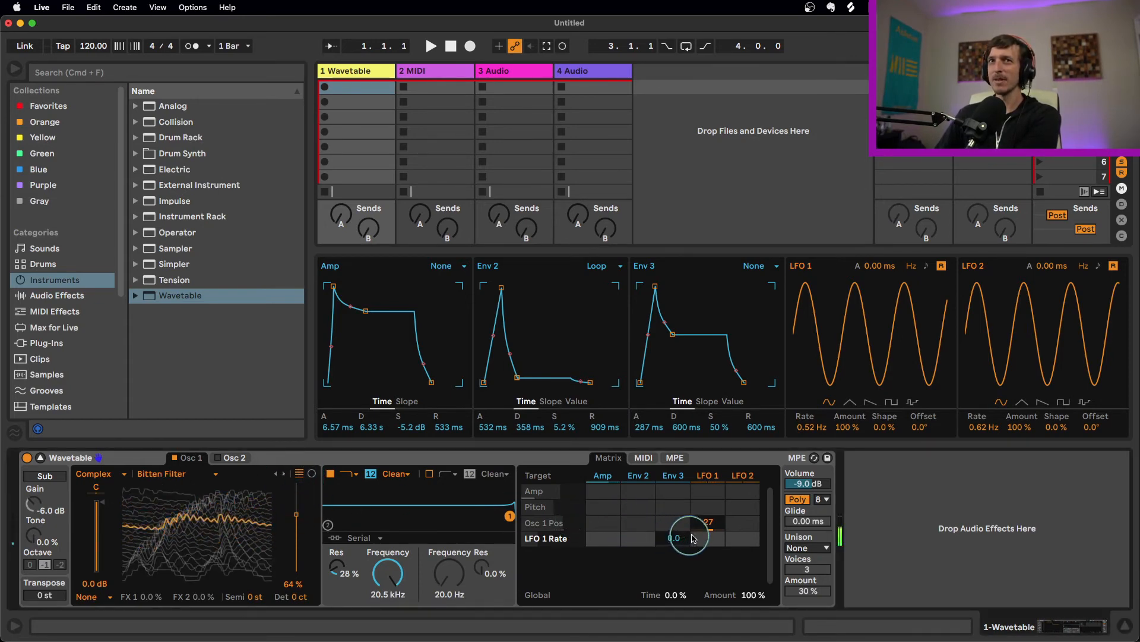
double_click(714, 527)
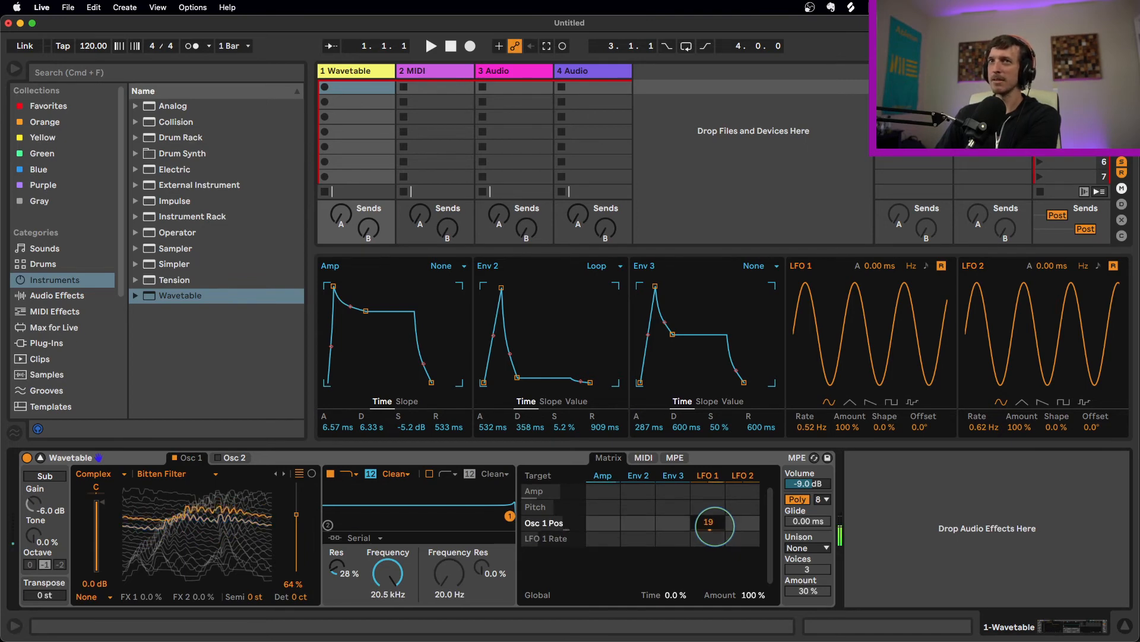
left_click_drag(714, 526, 715, 531)
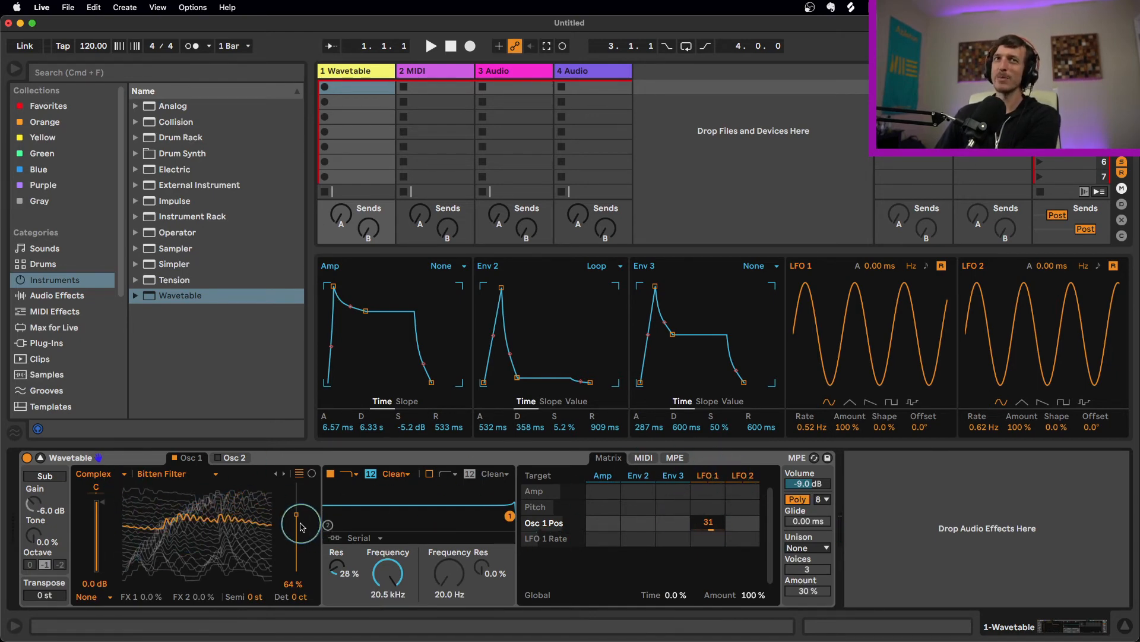
left_click_drag(302, 527, 302, 534)
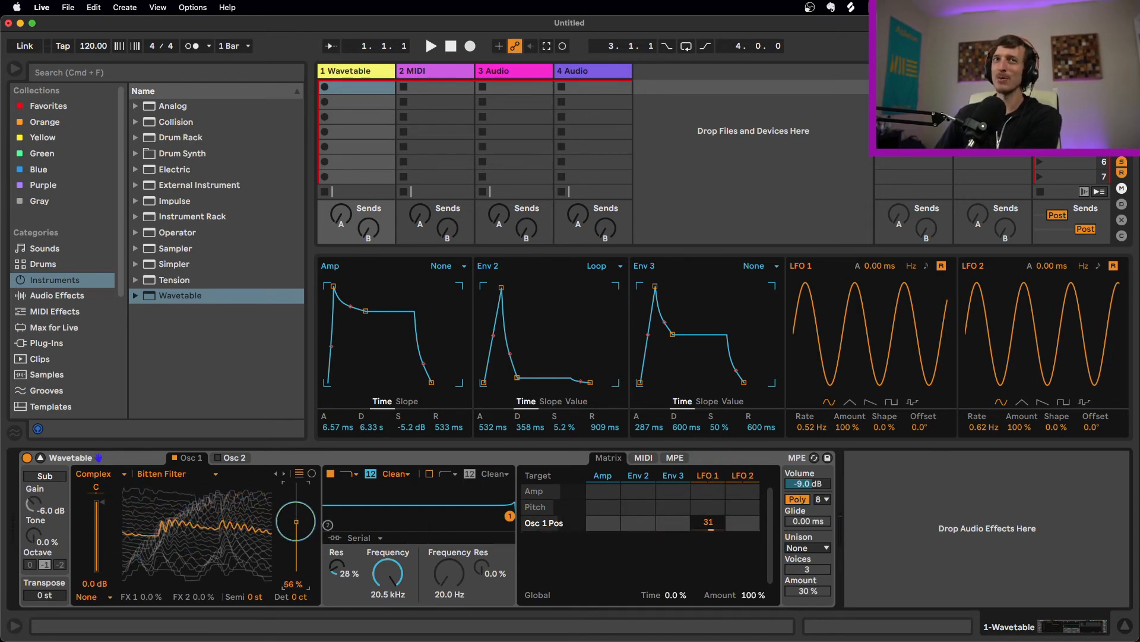
double_click(707, 522)
Try the Swept Noise and HP Noise wavetables with LFO 1 modulating Osc 1 position by 38 at 0.36 Hz, and clear the modulation
left_click(110, 479)
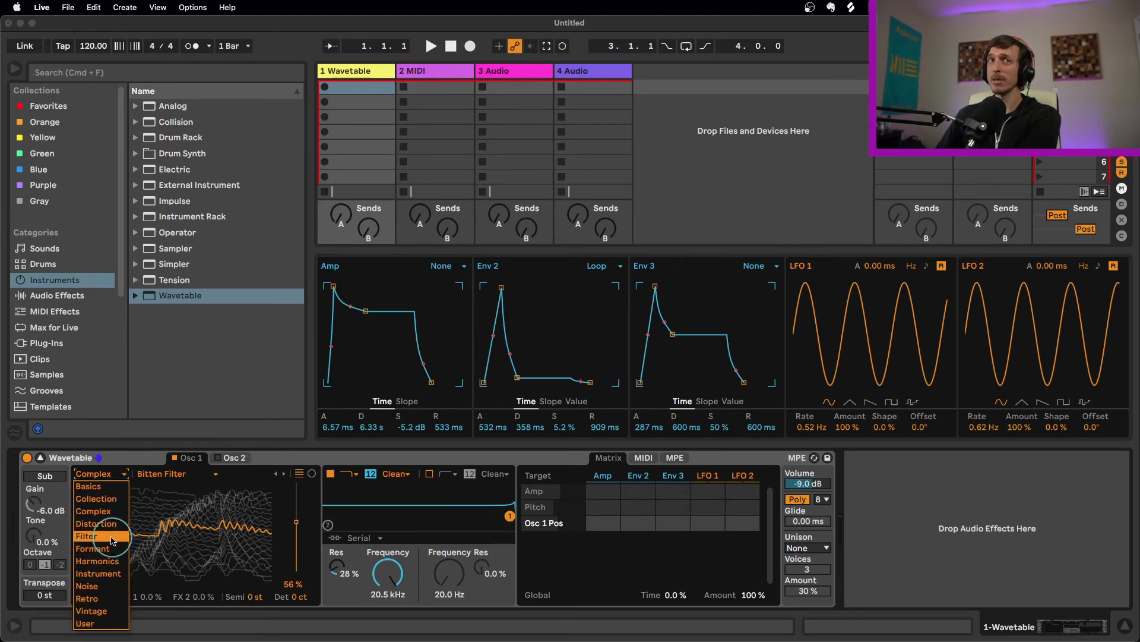
left_click(100, 586)
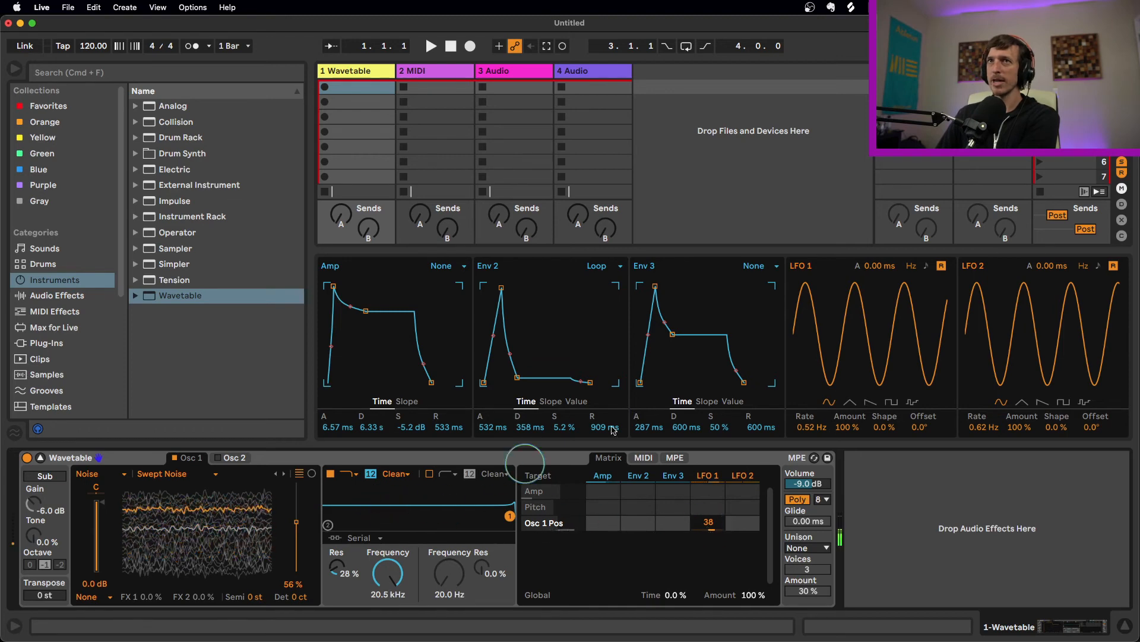
left_click(807, 427)
left_click_drag(807, 426, 808, 429)
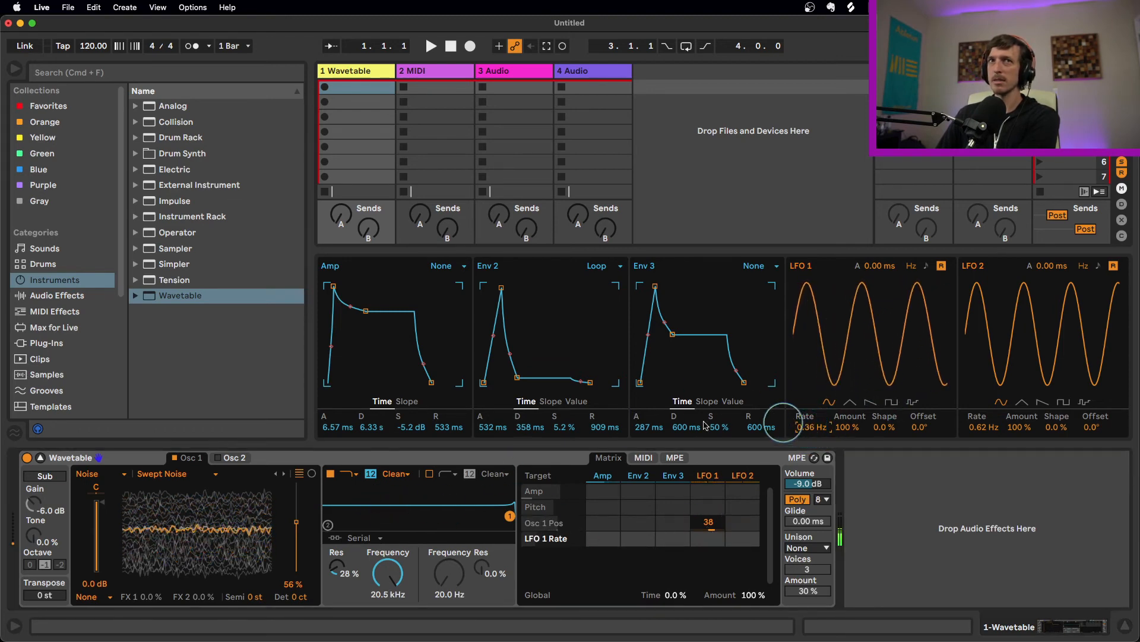
left_click(287, 474)
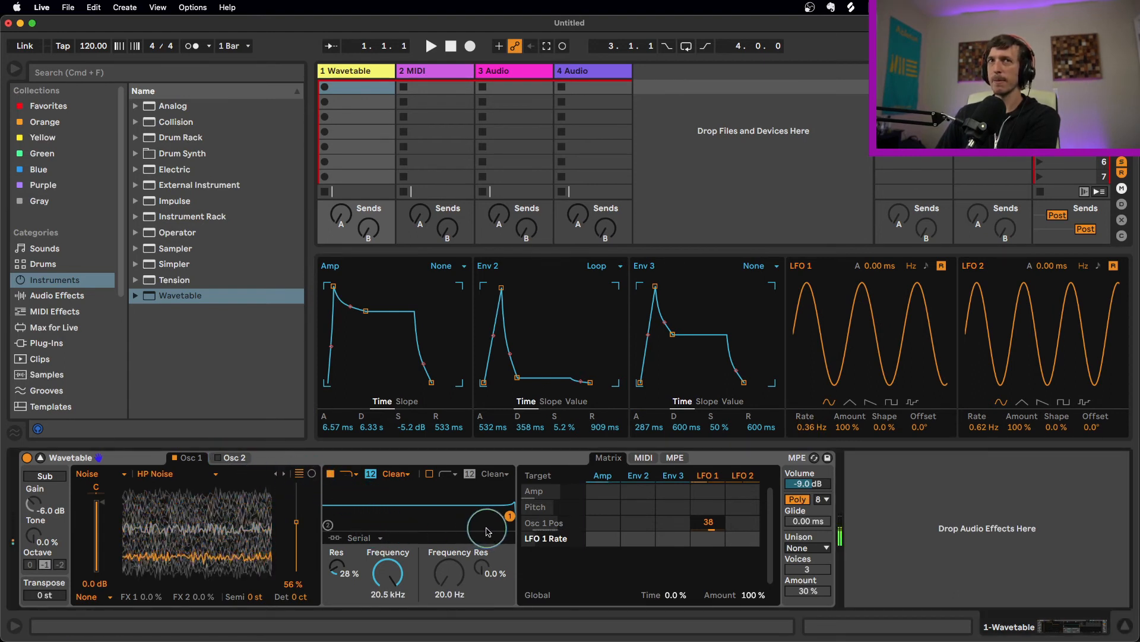
double_click(713, 530)
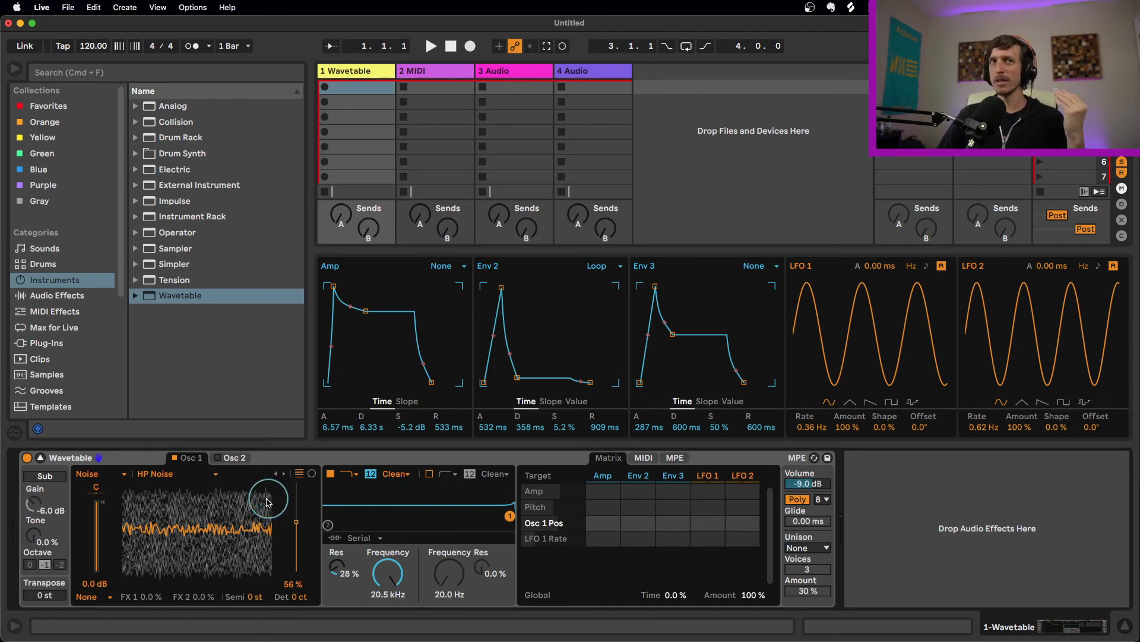
Change Osc 1 to the Bitten Sync wavetable from the Complex category
left_click(123, 474)
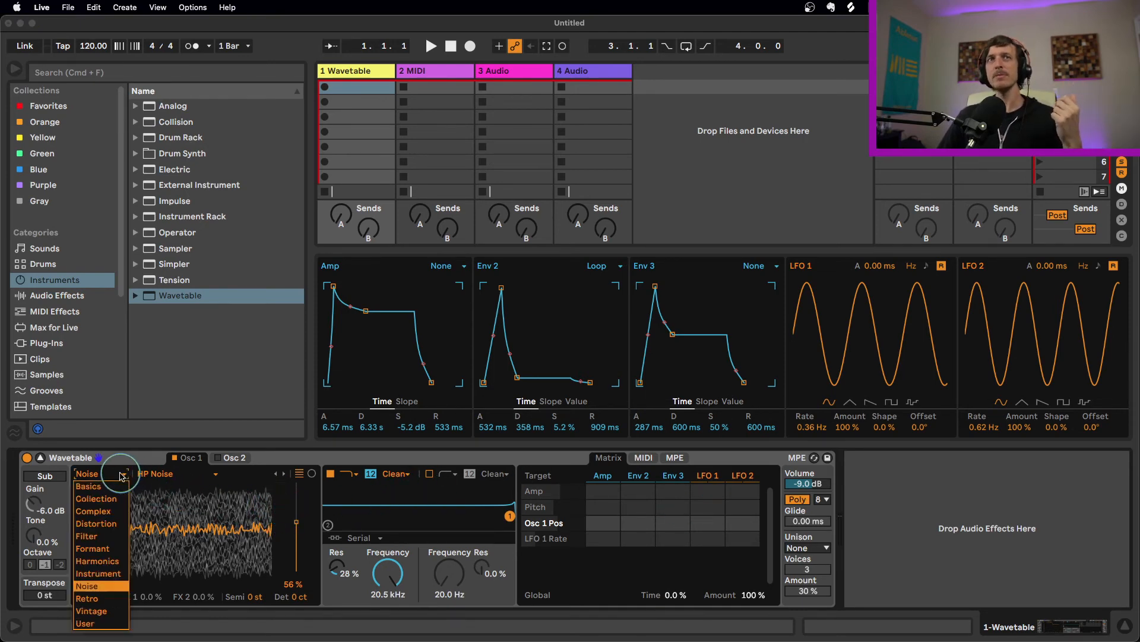
left_click(93, 511)
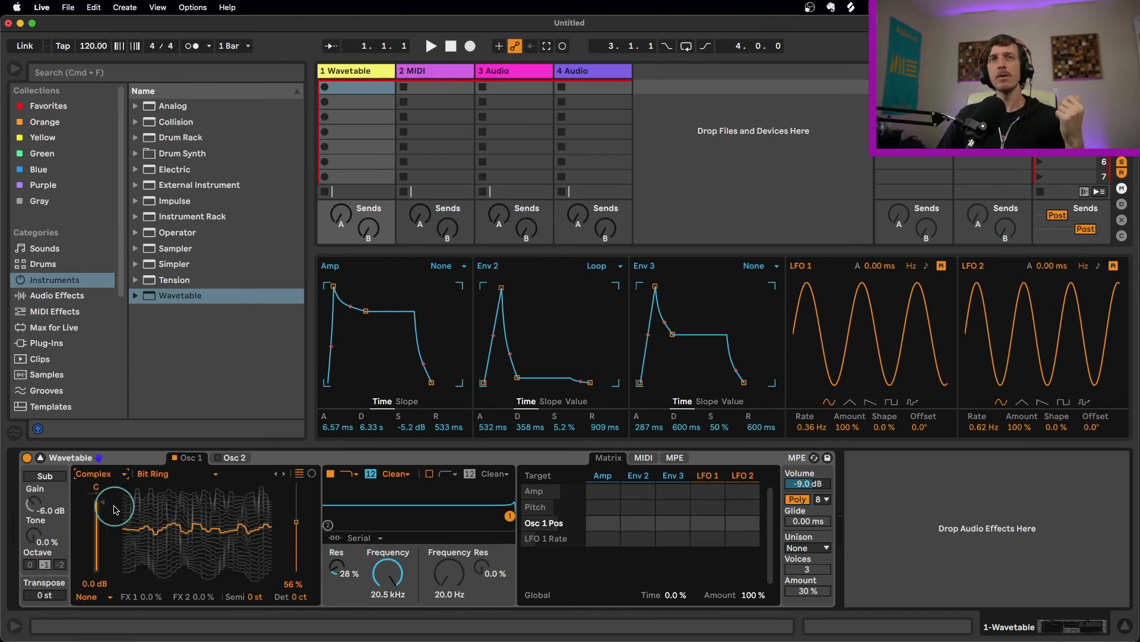
left_click(279, 473)
left_click(279, 473)
left_click(280, 474)
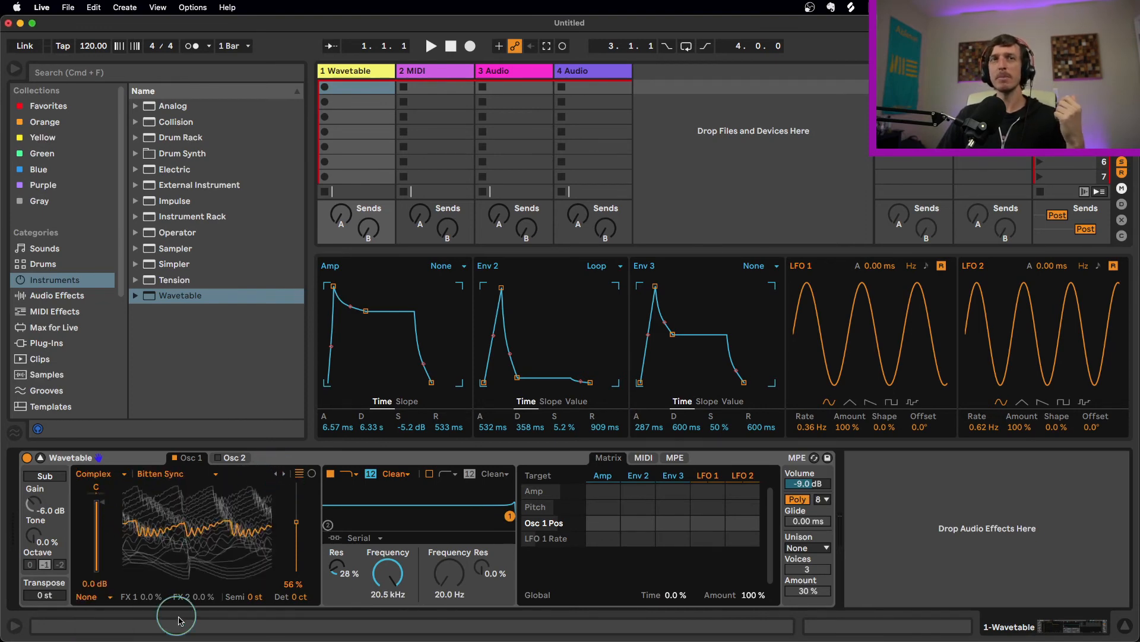
Set Osc 1's effect to Modern, trying warp at 70 % and -67 % and fold at 18 % and returning both to 0.0 %
left_click(94, 597)
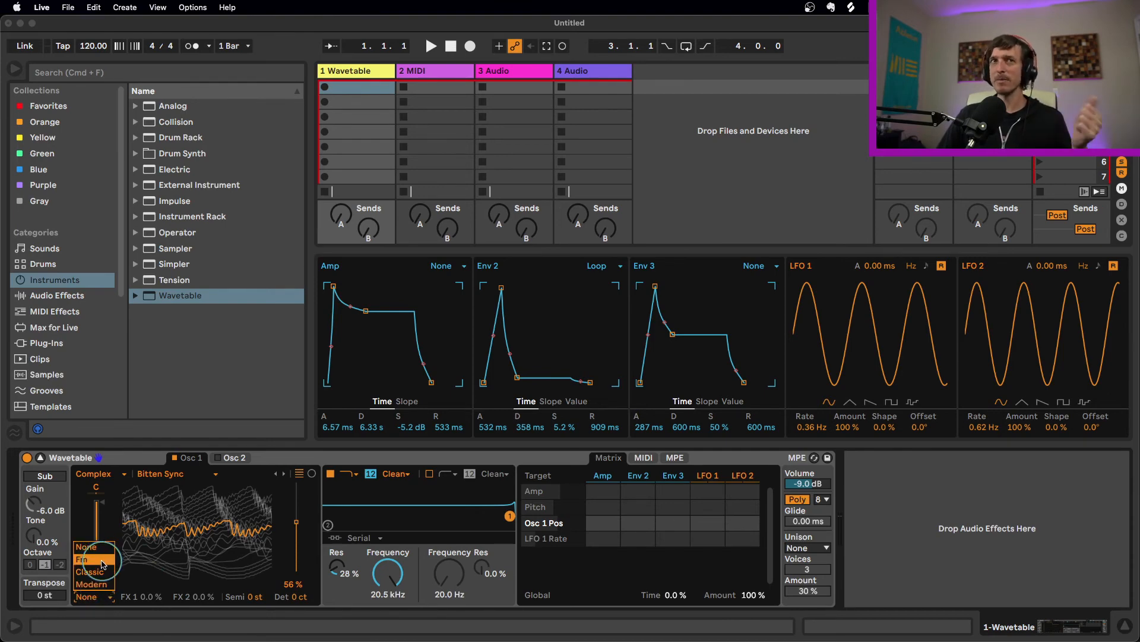
left_click(106, 586)
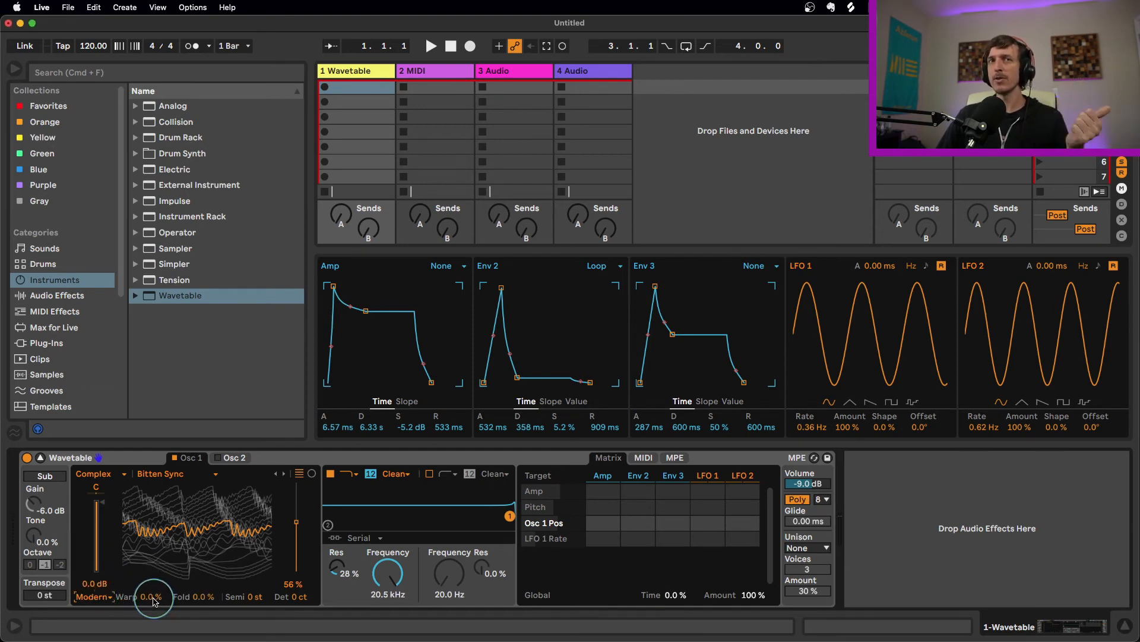
mouse_move(154, 598)
left_mouse_down()
mouse_move(154, 559)
mouse_move(154, 597)
left_mouse_up()
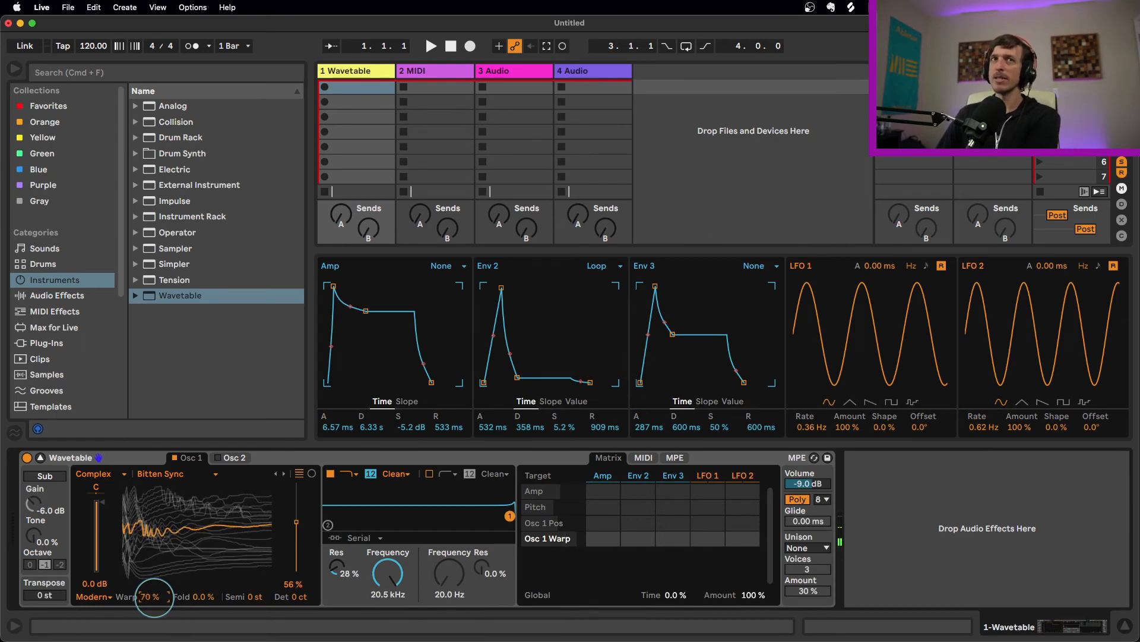
left_click_drag(153, 596, 155, 601)
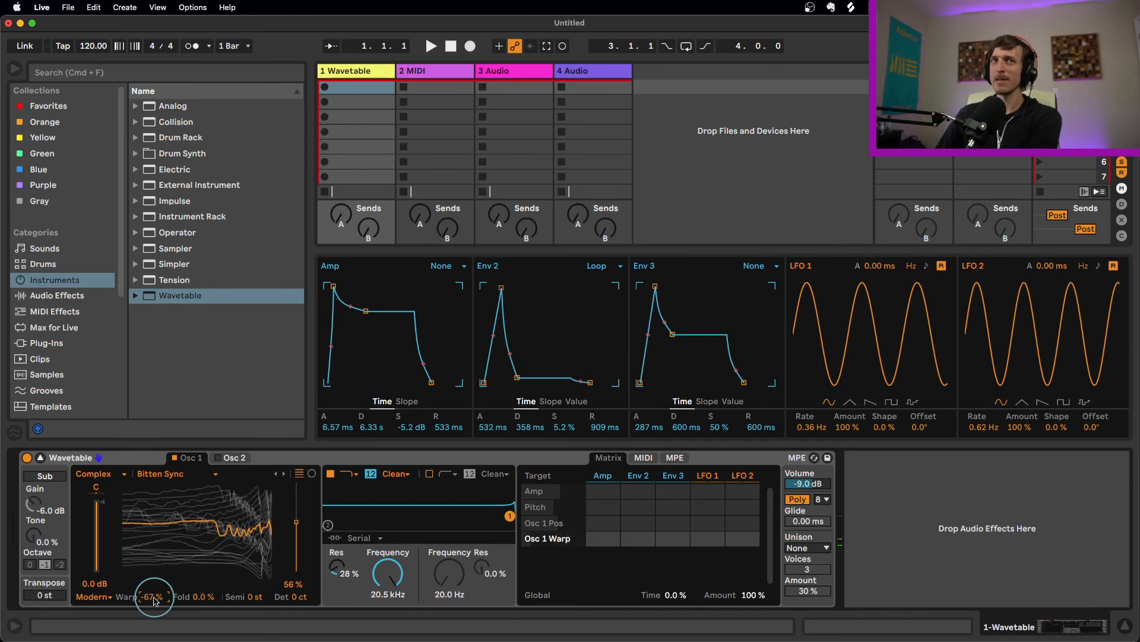
double_click(154, 599)
left_click_drag(194, 596, 195, 596)
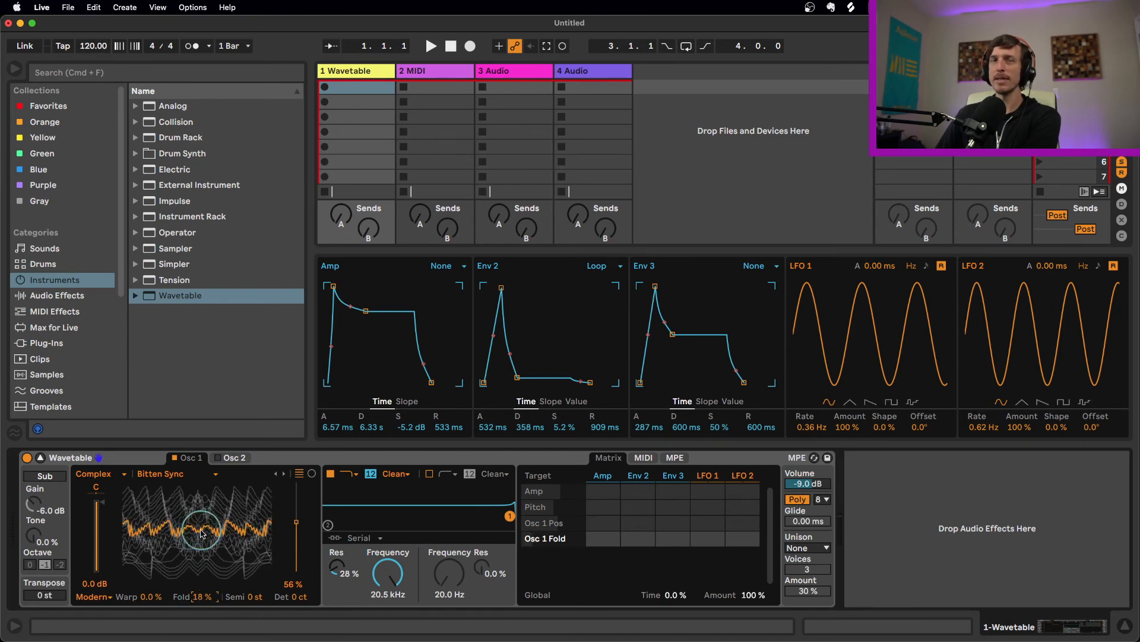
left_click_drag(202, 601, 209, 593)
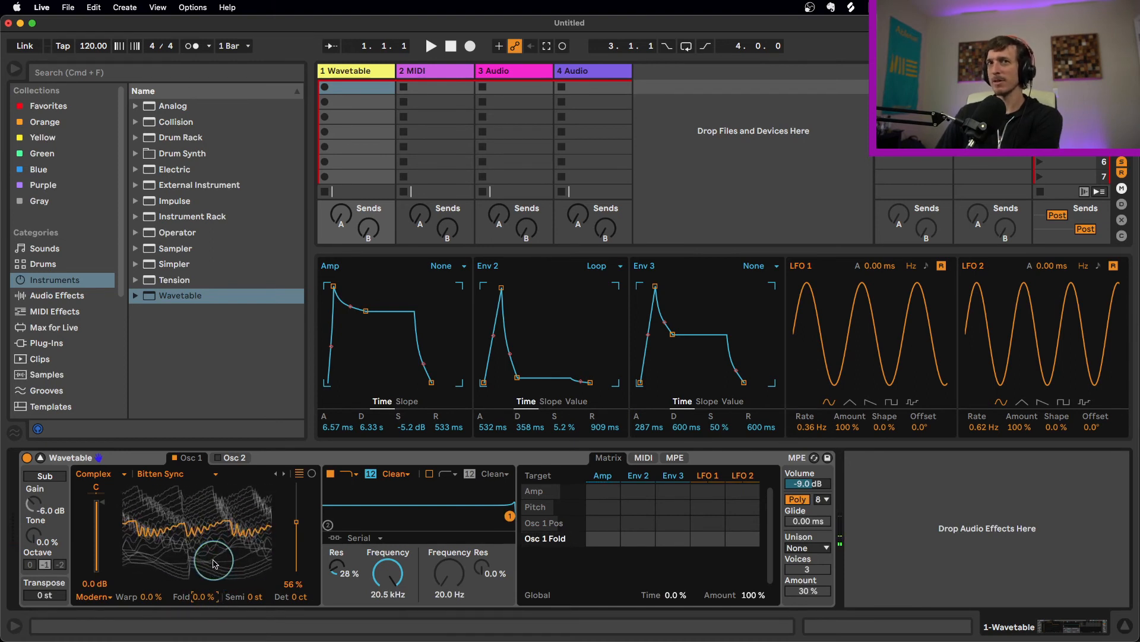
Reset the trial modulations and assign LFO 1 to Osc 1 warp at 30 and LFO 2 to Osc 1 position at 23
left_click(147, 596)
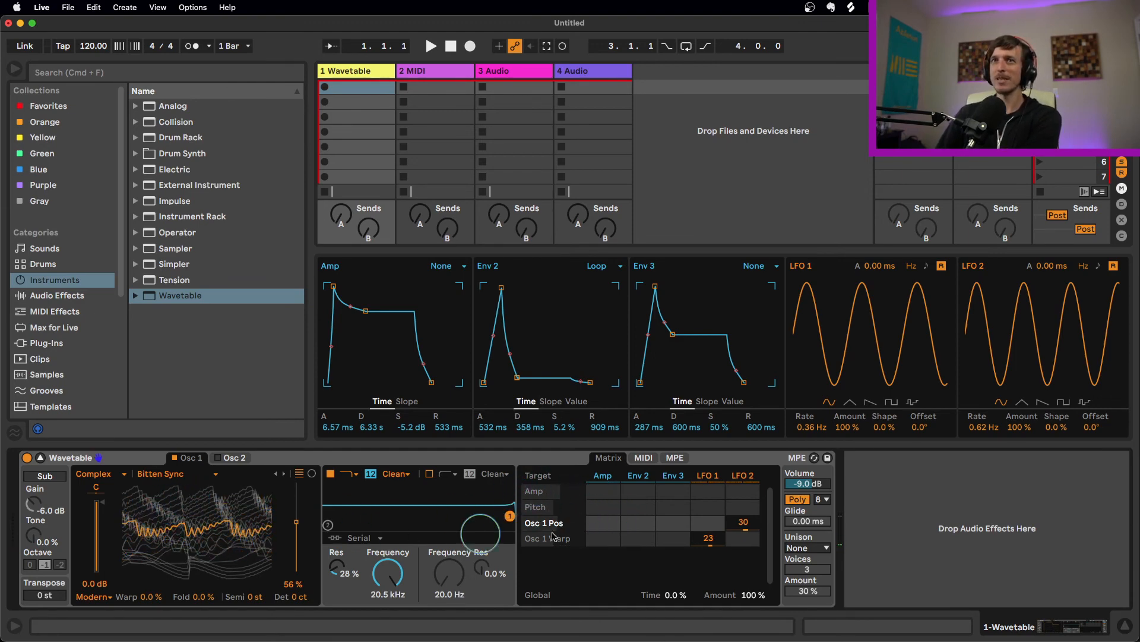
double_click(746, 526)
double_click(709, 539)
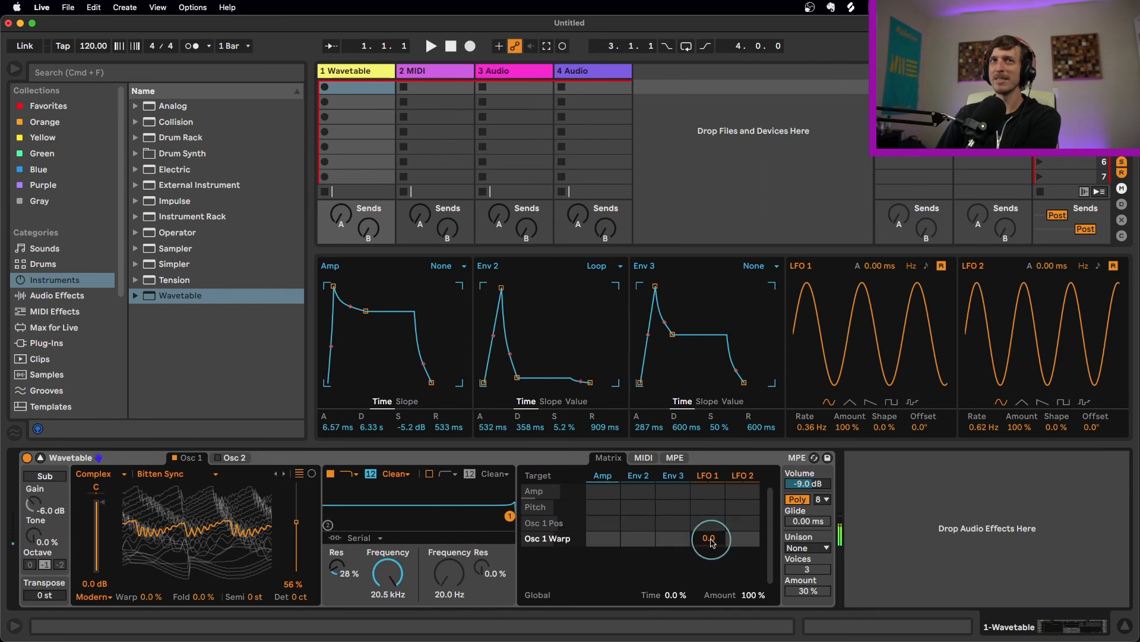
left_click_drag(712, 538, 741, 516)
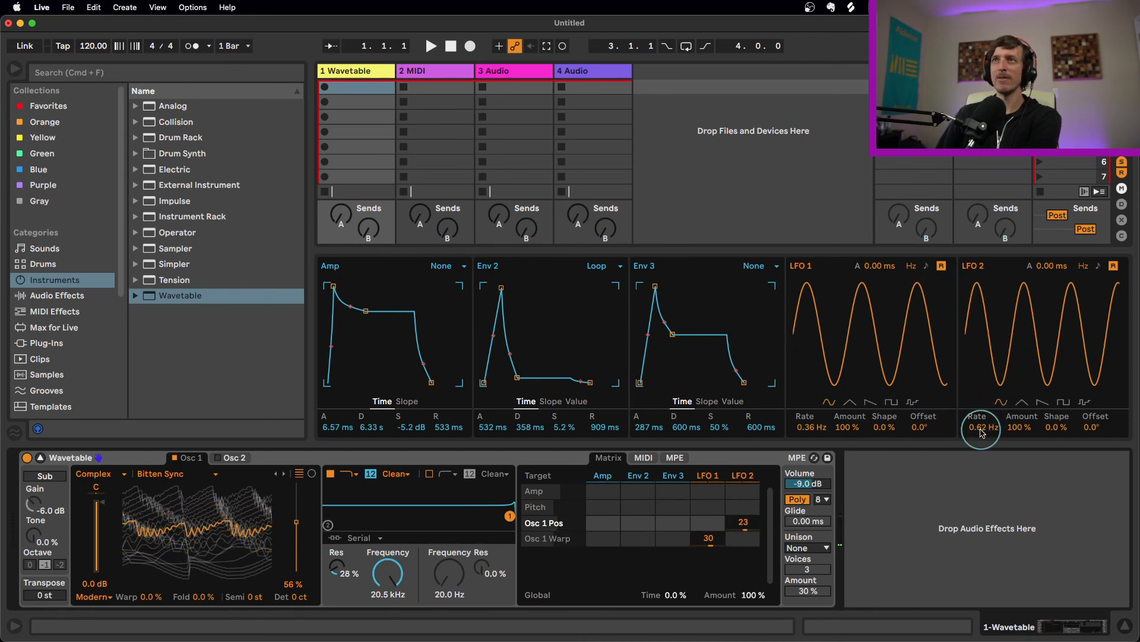
Set LFO 2's rate to 1.07 Hz and switch LFO 1 to the falling sawtooth waveform
mouse_move(982, 431)
left_mouse_down()
mouse_move(981, 419)
mouse_move(982, 434)
left_mouse_up()
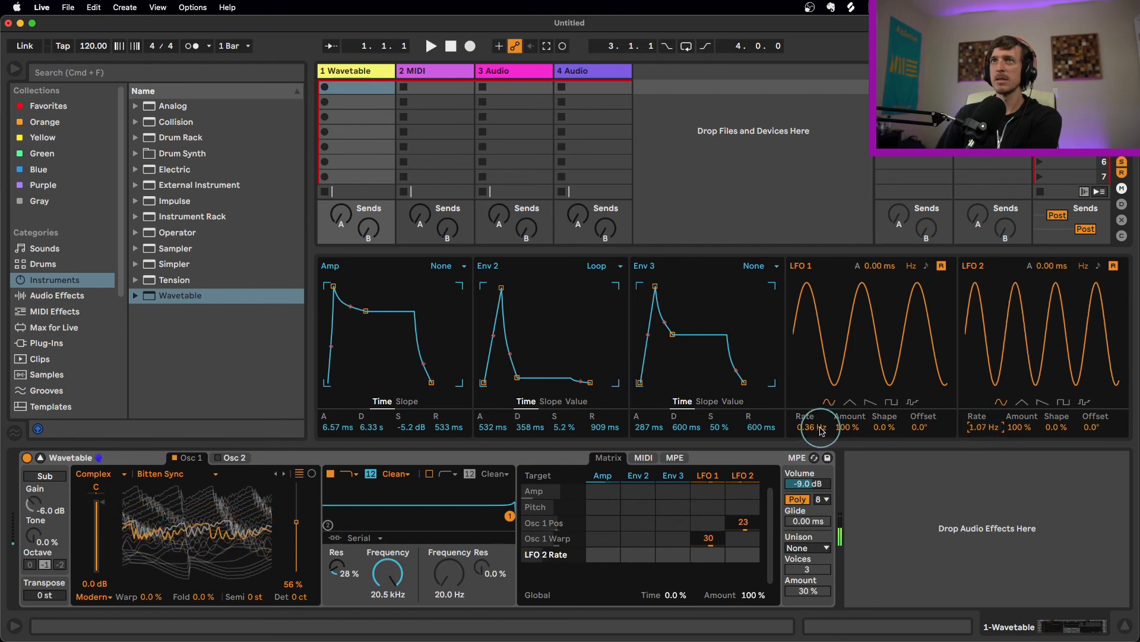
left_click(871, 403)
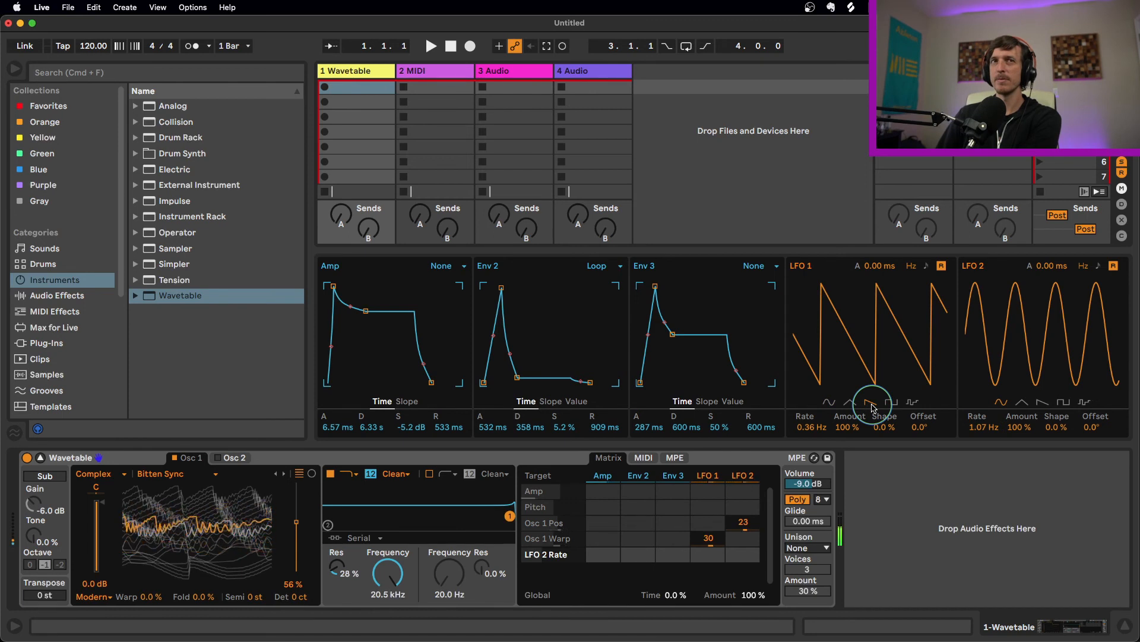
Set the unison mode to Classic with an amount of 12 %
left_click(802, 547)
left_click(808, 473)
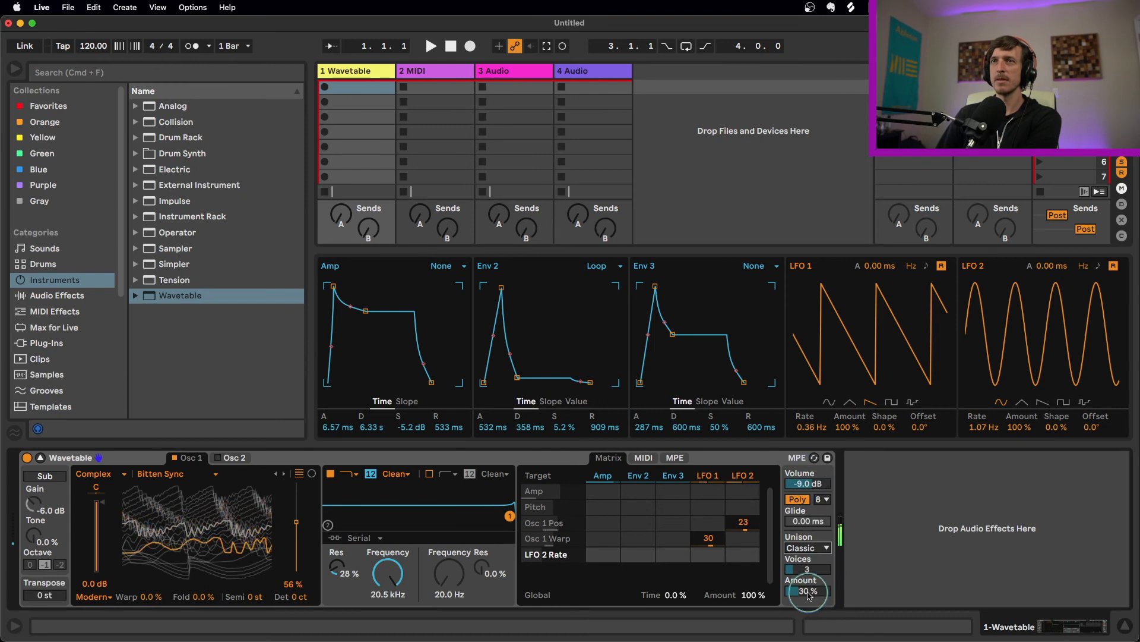
left_click_drag(809, 594, 807, 597)
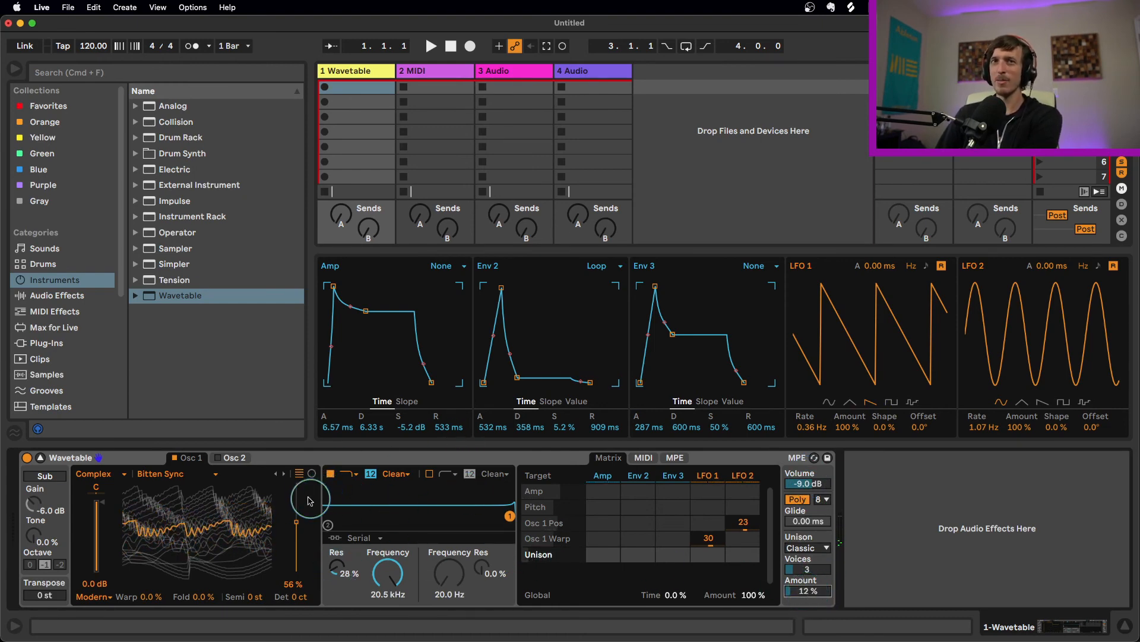
Try LFO 1 on Filter 1 frequency at 23, then assign LFO 2 to it at 25 instead and set the filter frequency to 2.27 kHz
left_click_drag(387, 571, 387, 577)
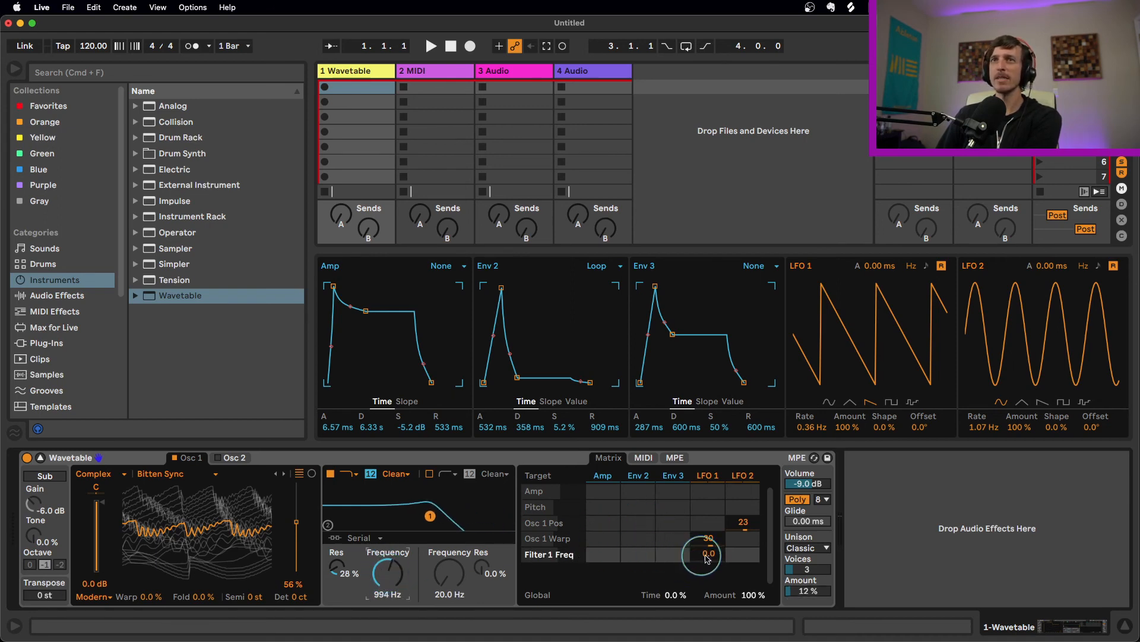
left_click_drag(708, 553, 709, 546)
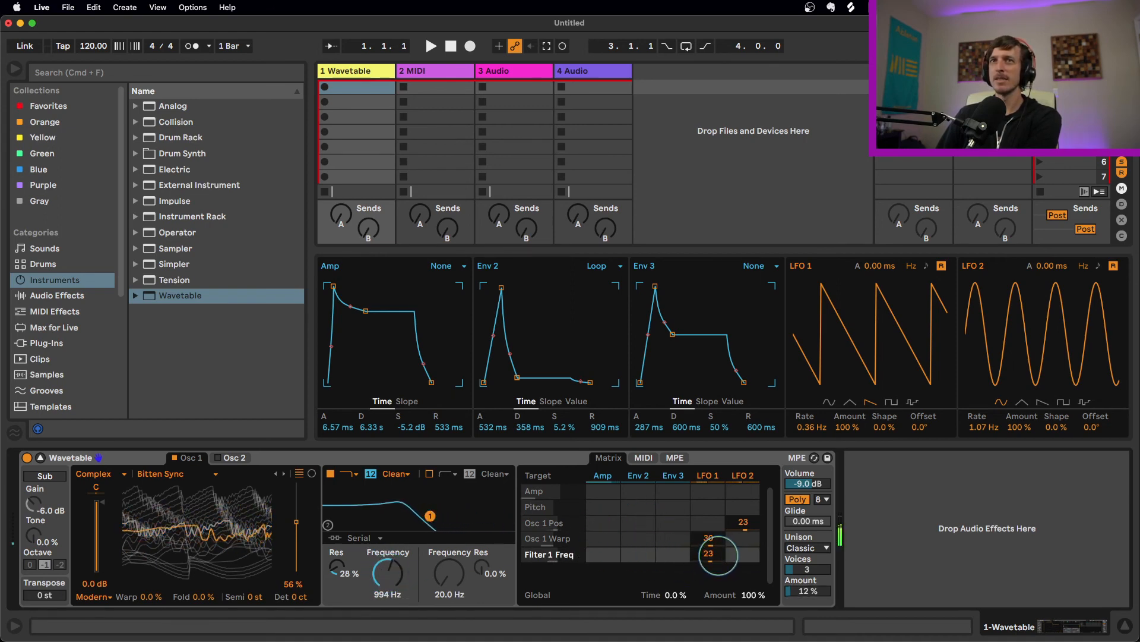
key("Delete")
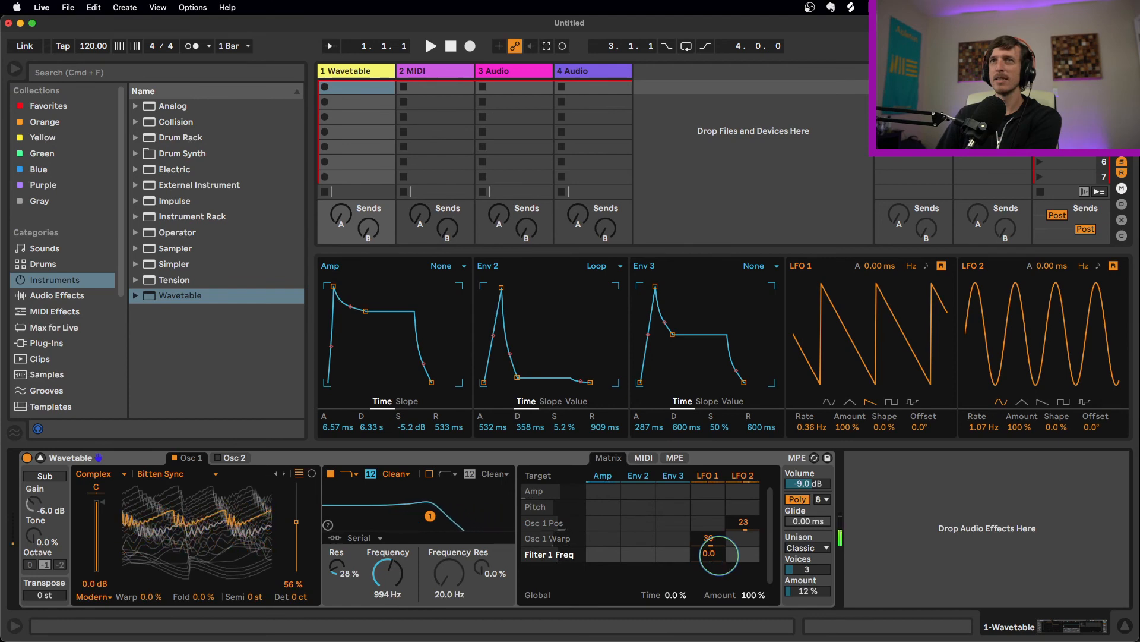
left_click_drag(738, 555, 739, 551)
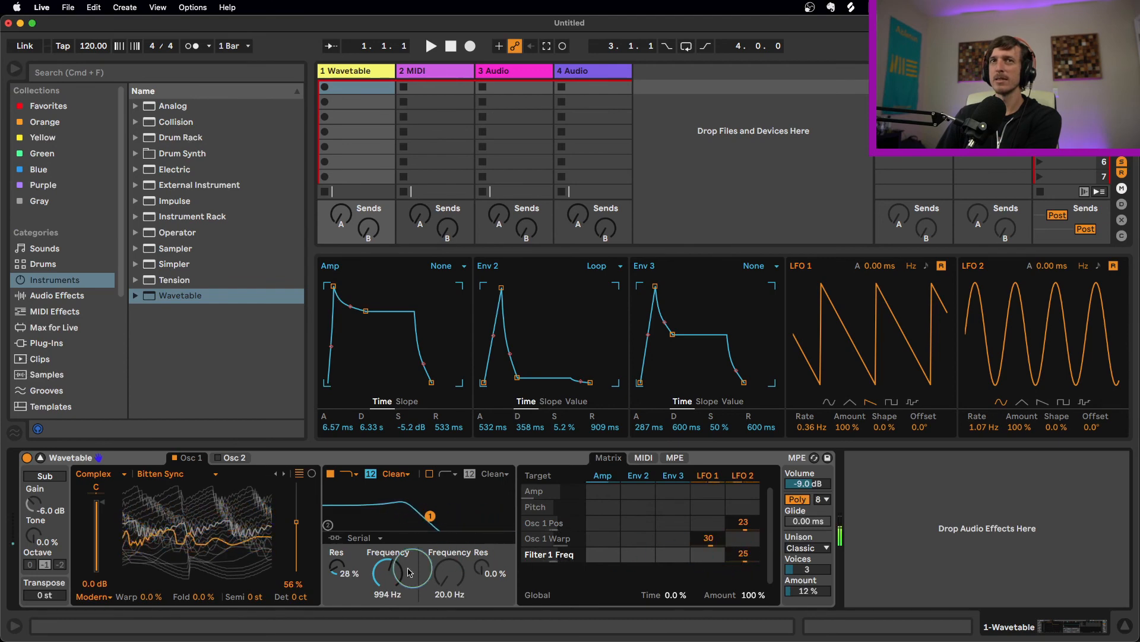
left_click_drag(390, 574, 391, 570)
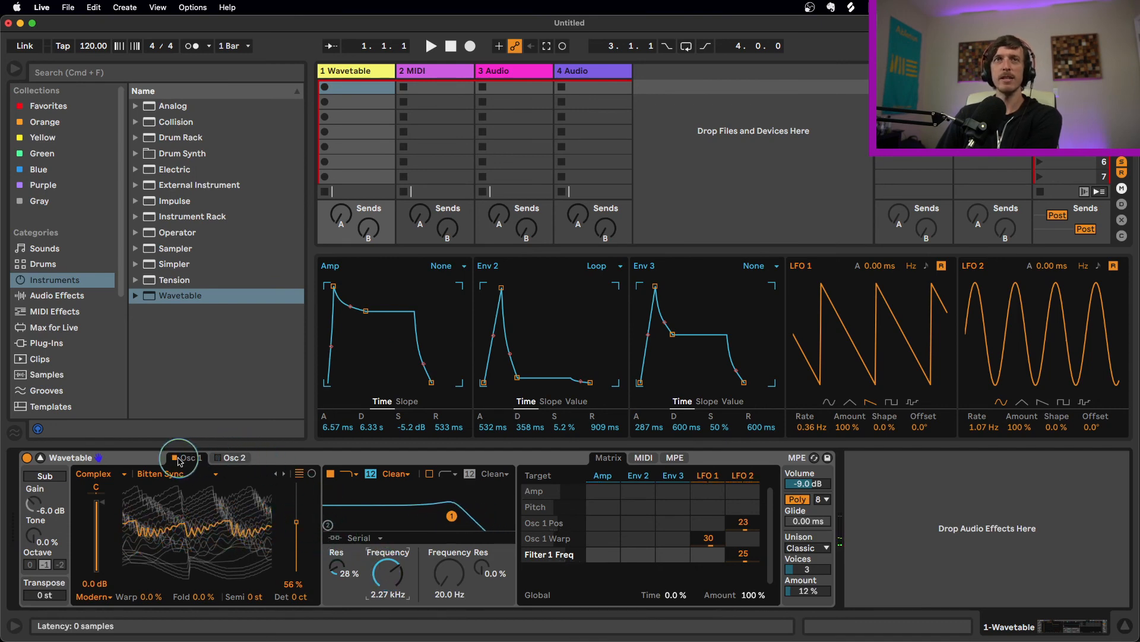
Enable Osc 2 with the Complex wavetable Ripped Sync at position 41 %, and assign LFO 1 to its position at 22
left_click(230, 457)
left_click(90, 474)
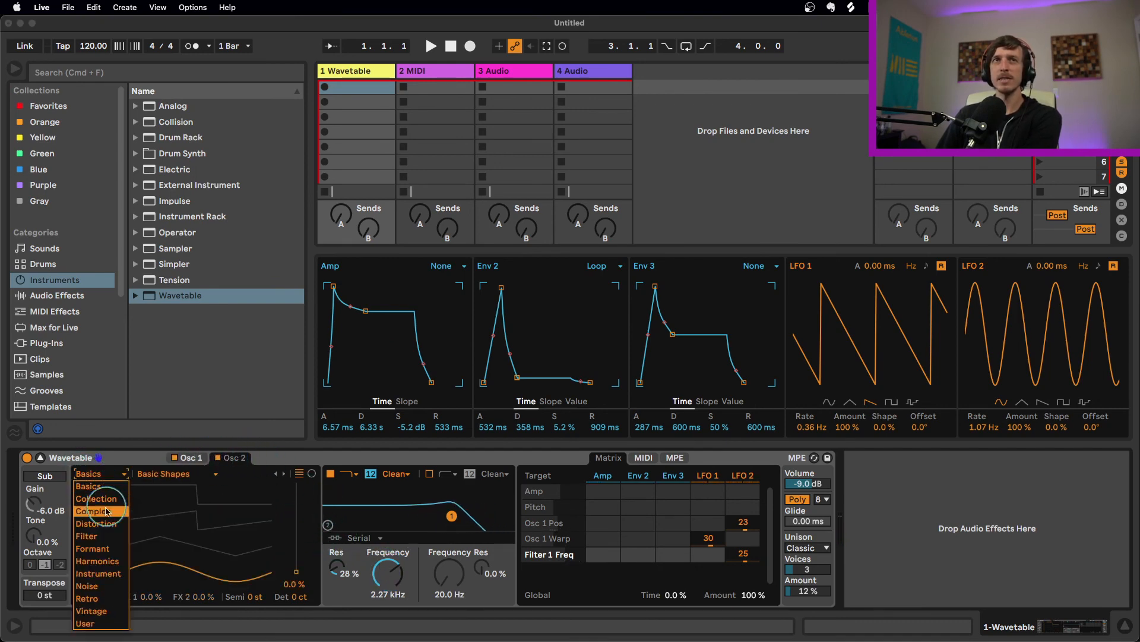
left_click(109, 512)
left_click(189, 475)
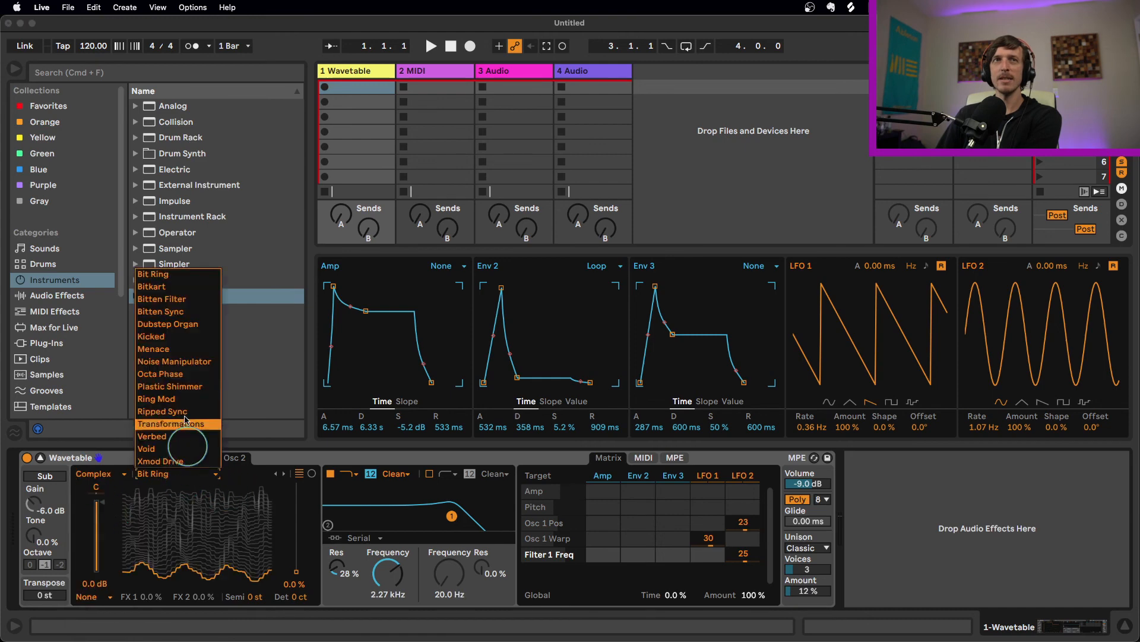
left_click(188, 412)
left_click_drag(297, 532, 297, 516)
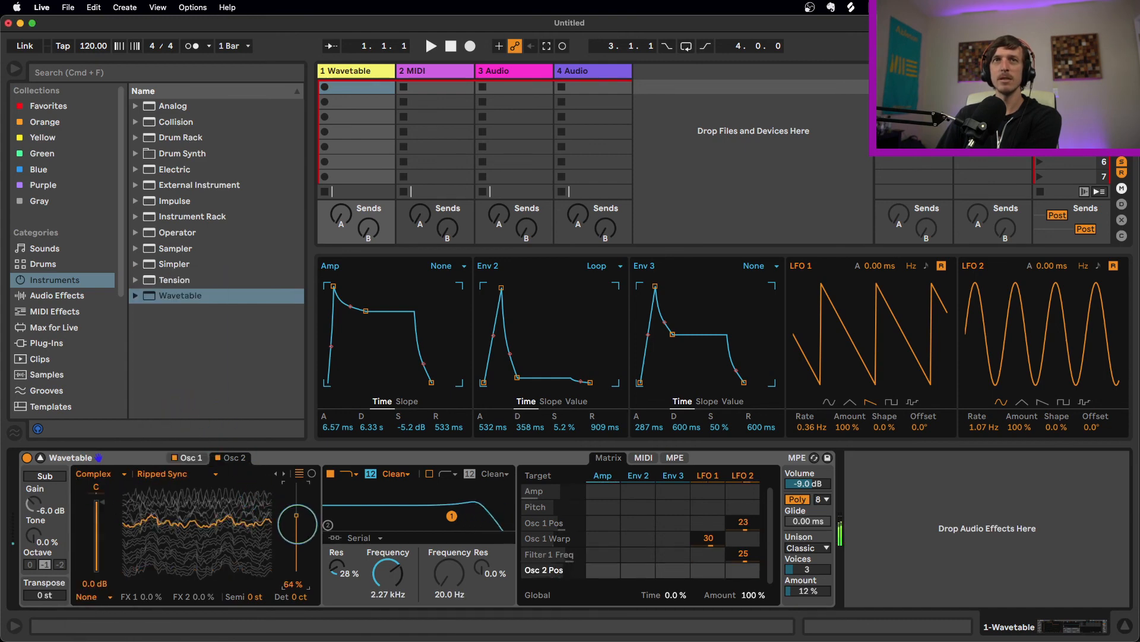
left_click(711, 571)
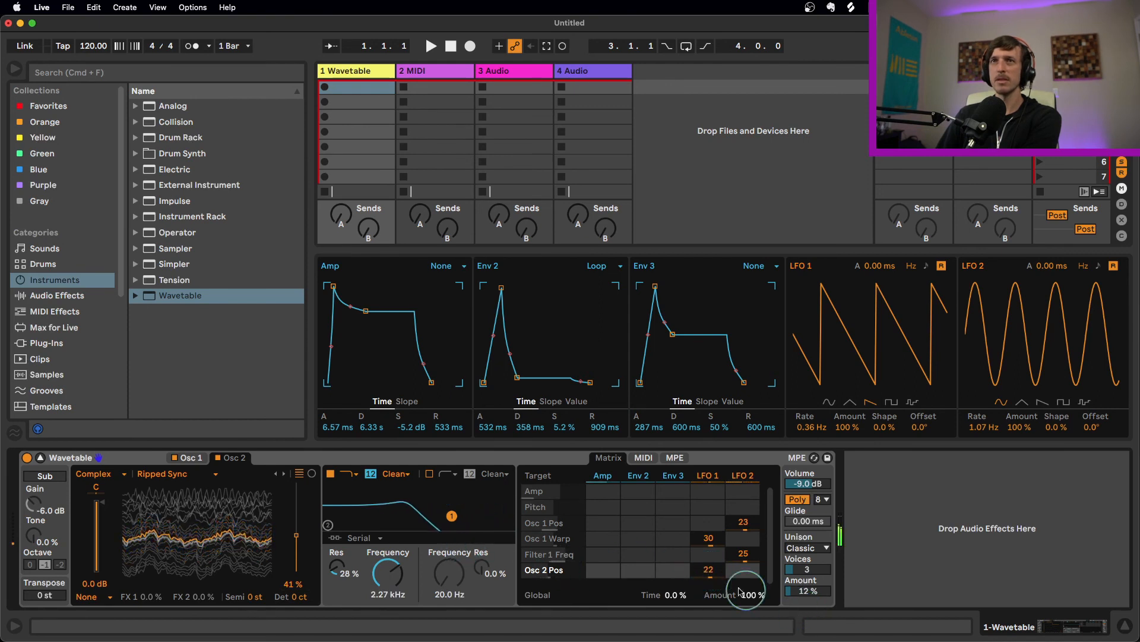
Set Osc 2's effect to Modern and assign LFO 2 to Osc 2 fold at 48
left_click(92, 596)
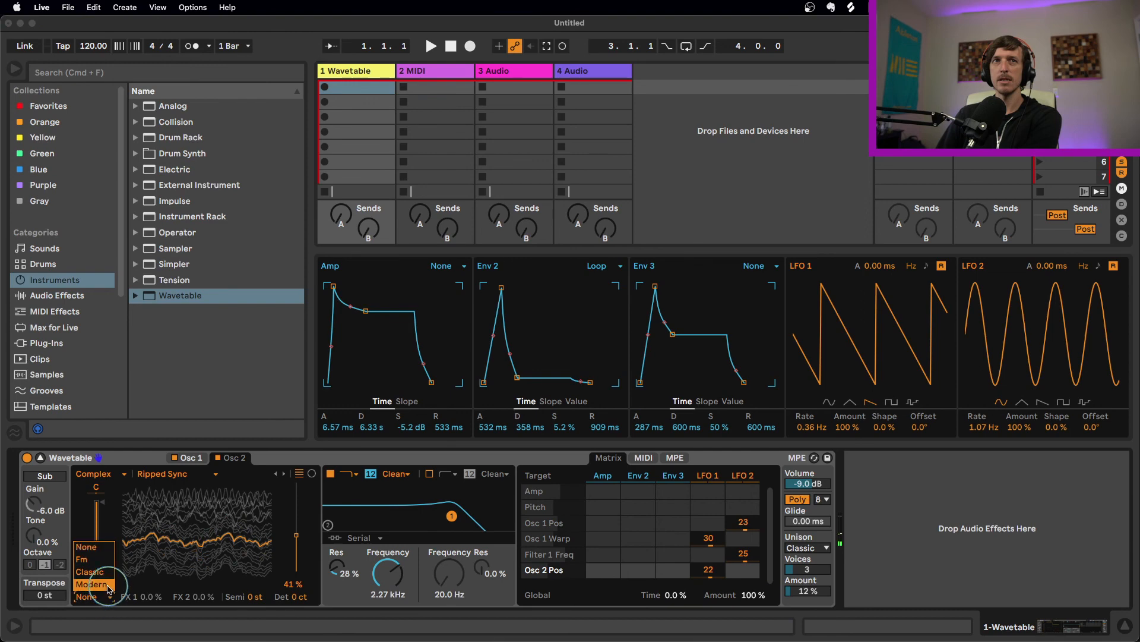
left_click(98, 600)
left_click(181, 596)
left_click(750, 578)
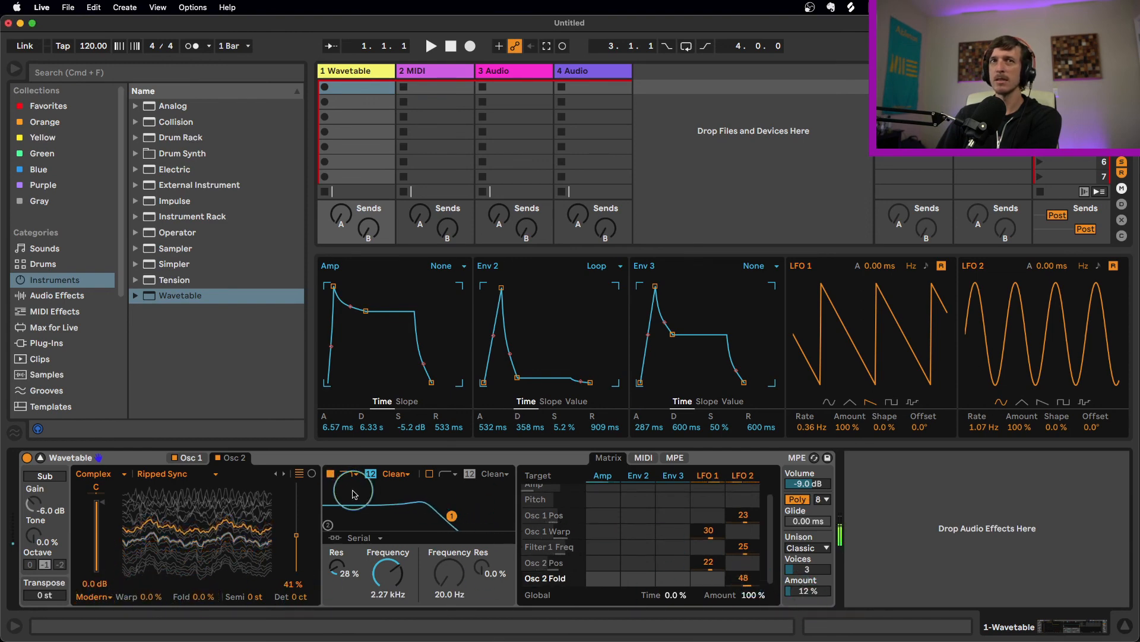
Set Osc 2's position to 57 % and fold to 7.0 %, with Filter 1 frequency at 7.20 kHz
left_click_drag(296, 535, 296, 521)
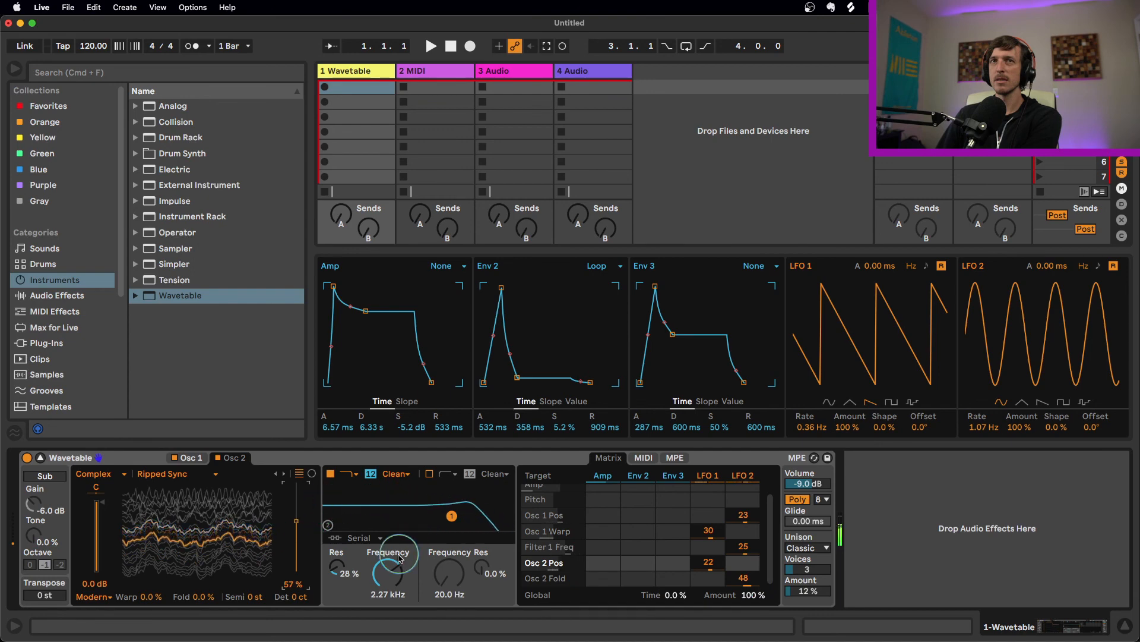
left_click_drag(388, 572, 387, 547)
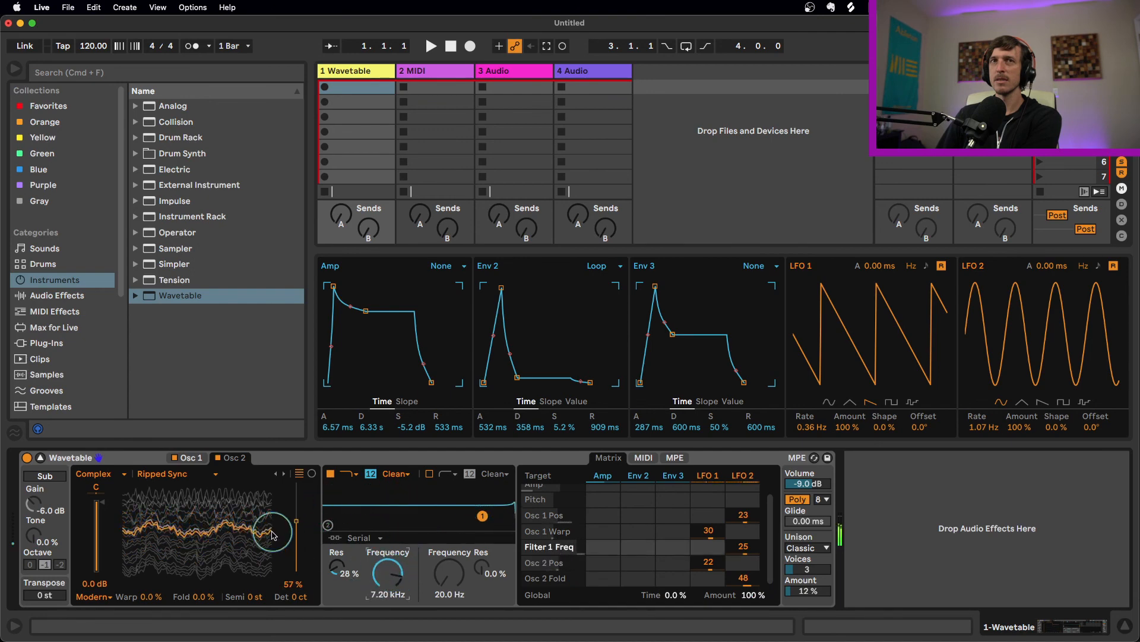
left_click(204, 597)
left_click_drag(204, 596, 204, 592)
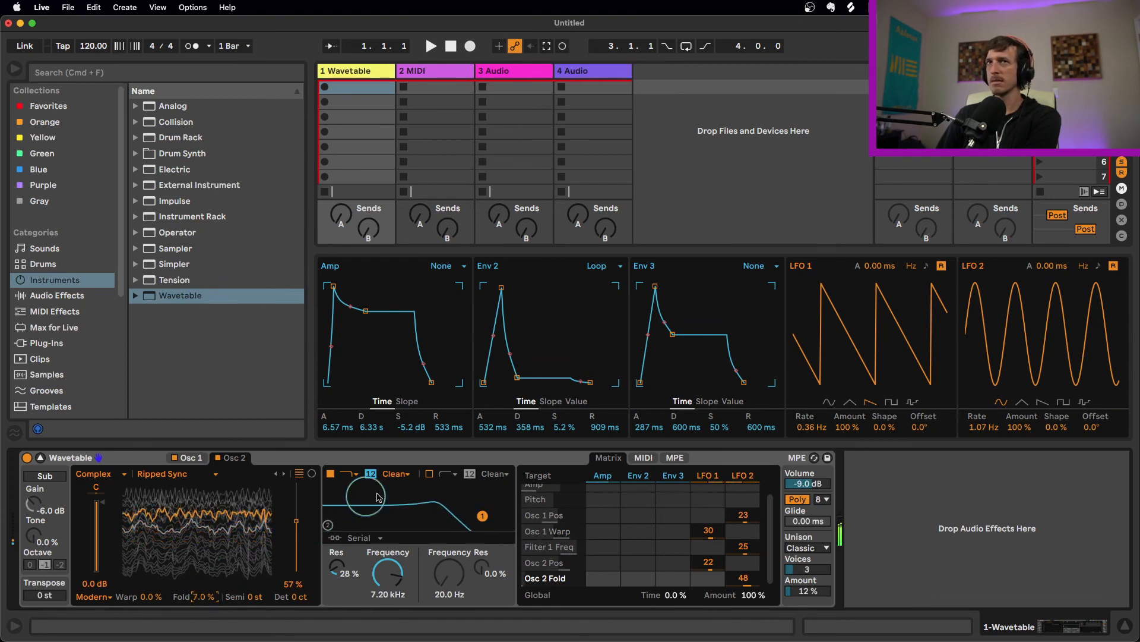
Set LFO 1's rate to 0.68 Hz and LFO 2's rate to 1.59 Hz
left_click_drag(812, 428, 813, 423)
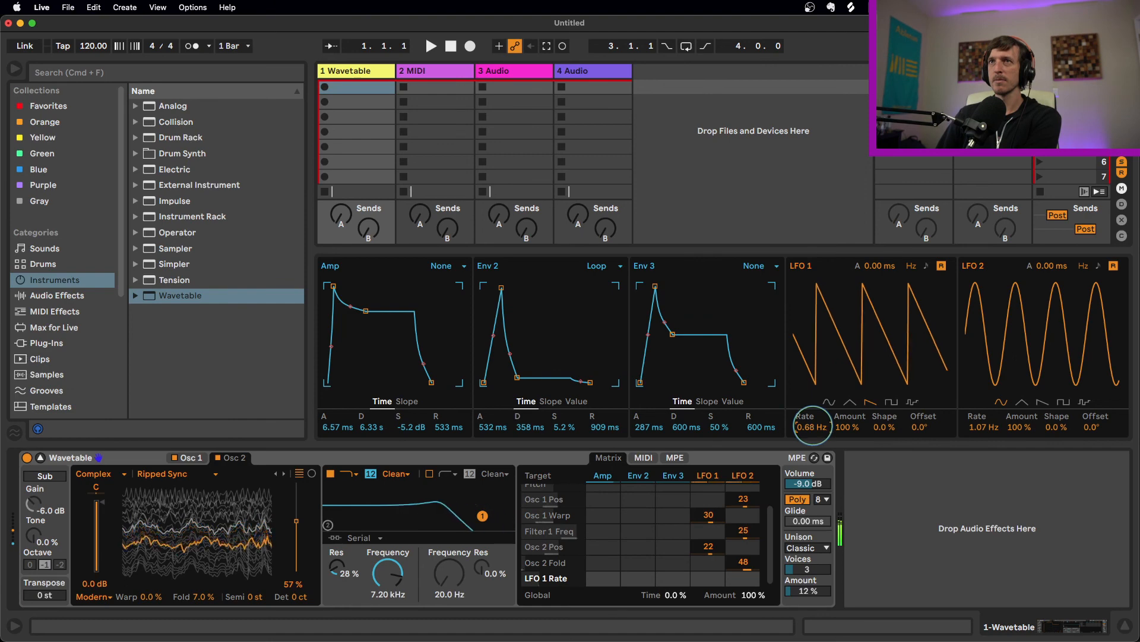
left_click_drag(986, 427, 989, 430)
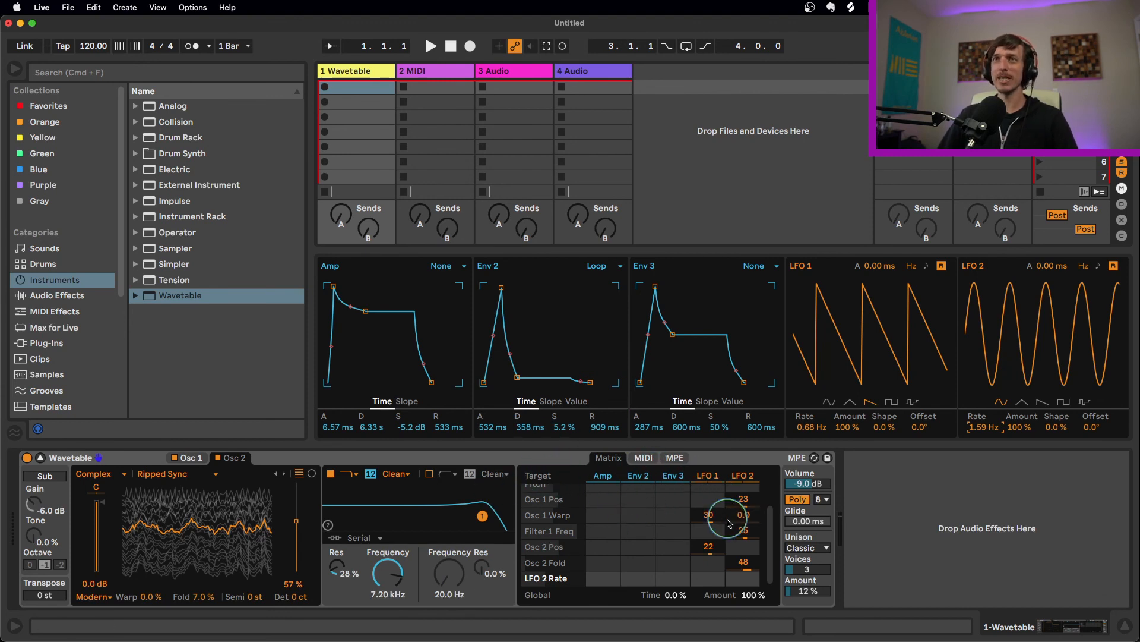
scroll(729, 524, "up", 2)
scroll(729, 532, "down", 2)
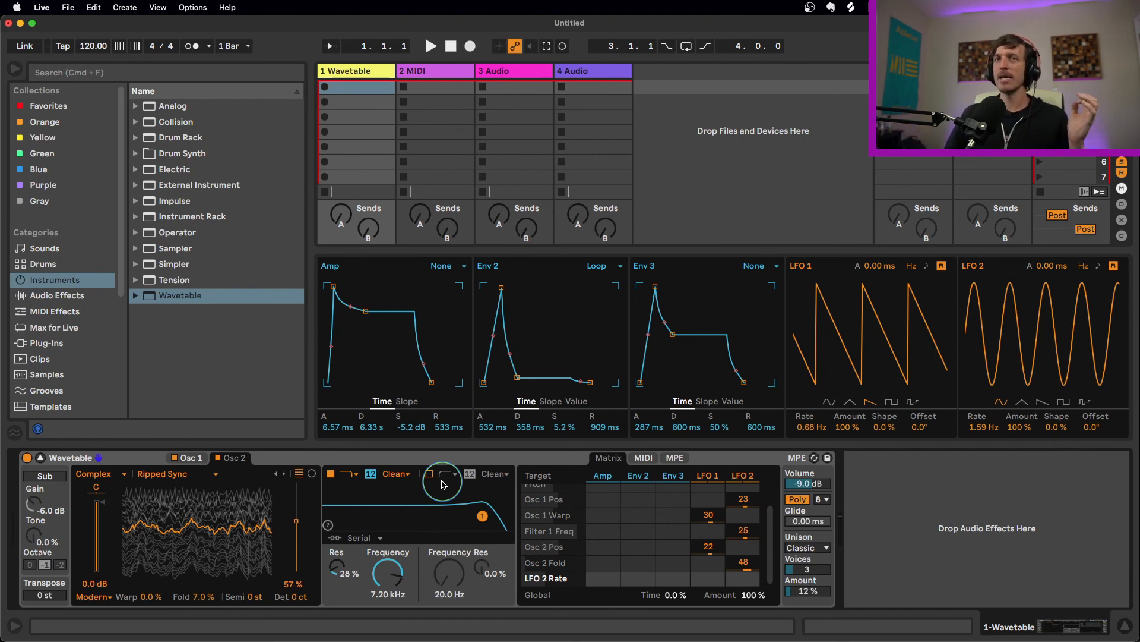
Set the global modulation amount to 81 % and Filter 1 frequency to 12.5 kHz
left_click(543, 458)
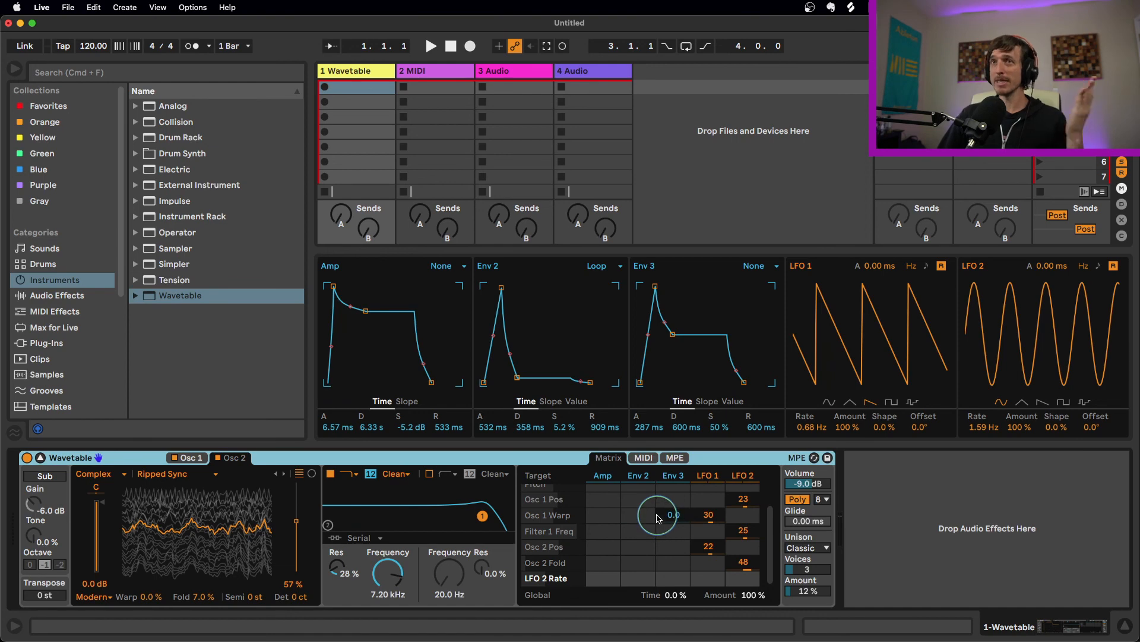
left_click(752, 597)
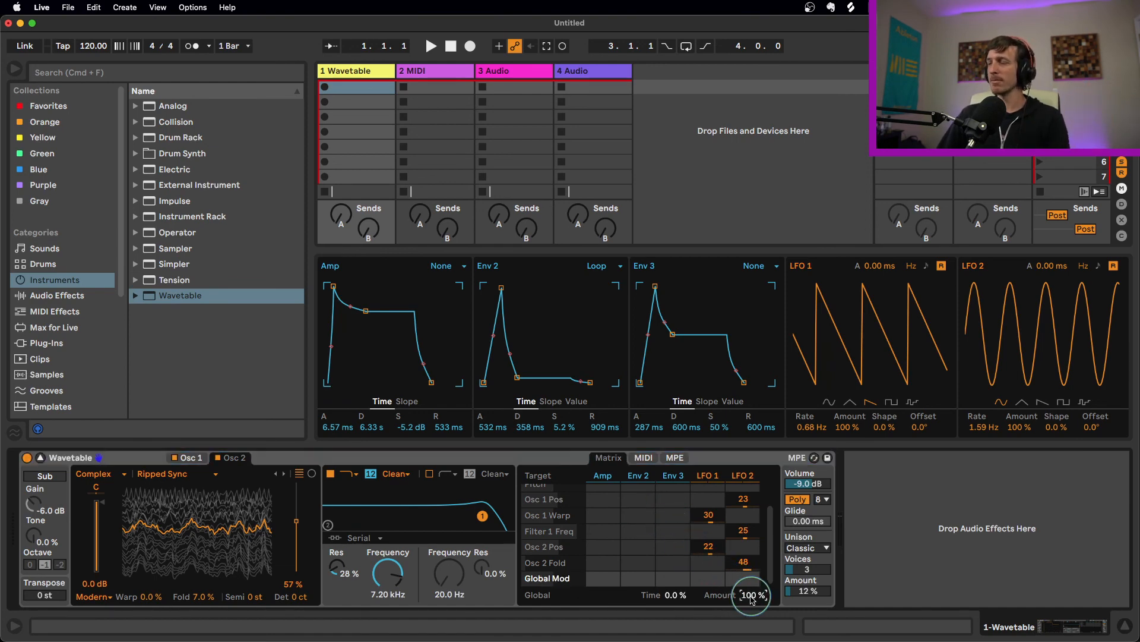
left_click_drag(752, 596, 753, 595)
left_click_drag(391, 575, 391, 570)
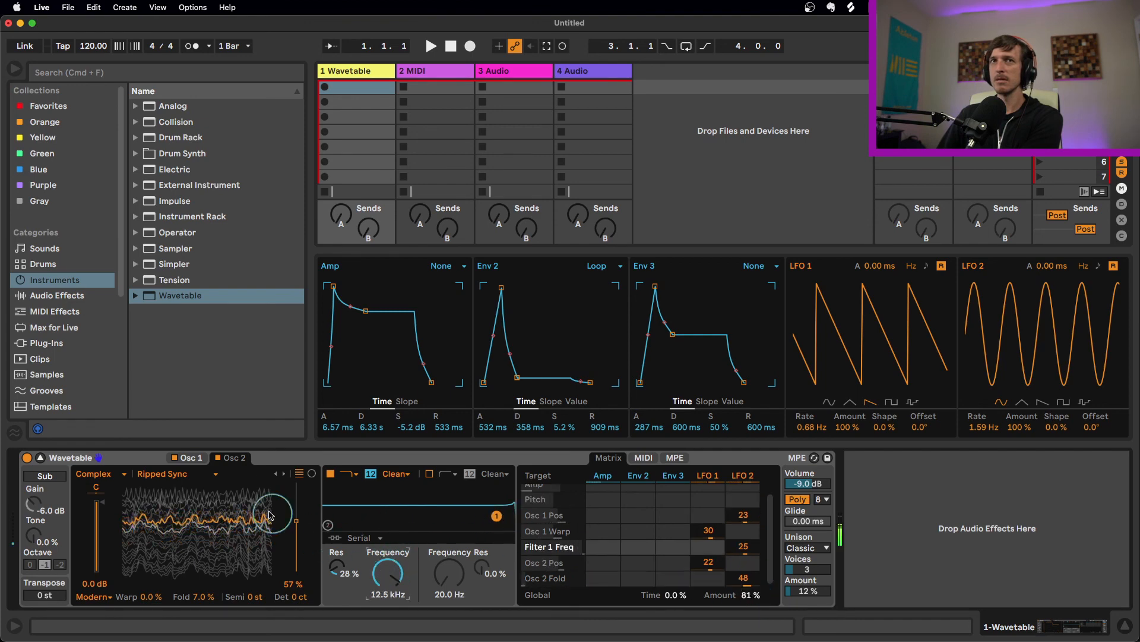
Change Osc 2's wavetable to Transformations and view the list of Complex wavetables for Osc 1
left_click(284, 474)
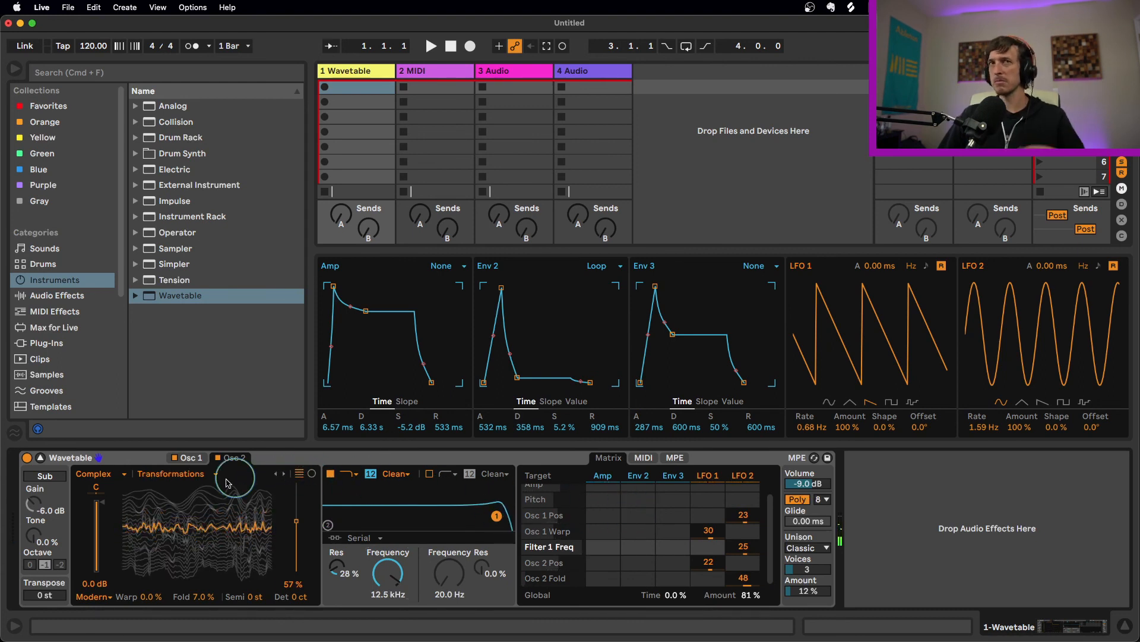
left_click(178, 475)
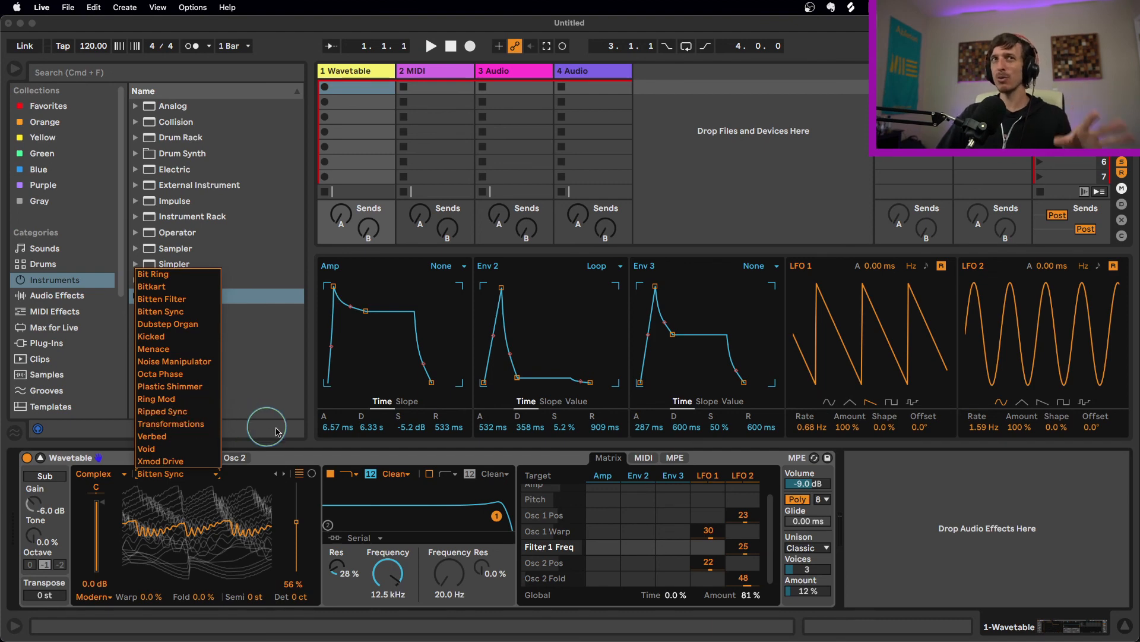
left_click(315, 459)
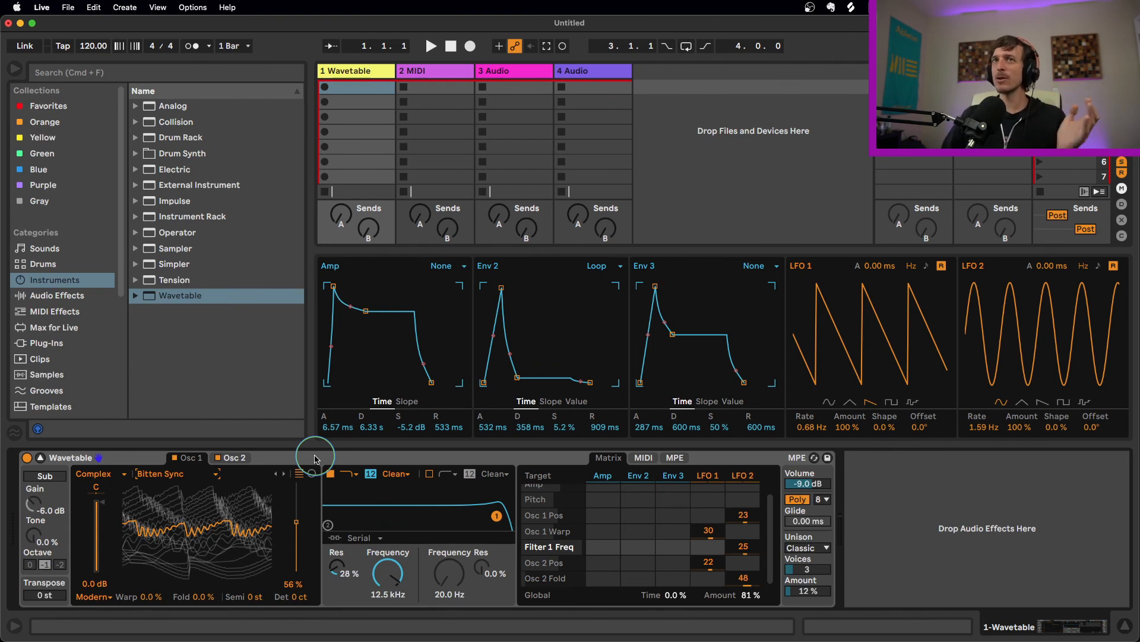
scroll(661, 522, "up", 1)
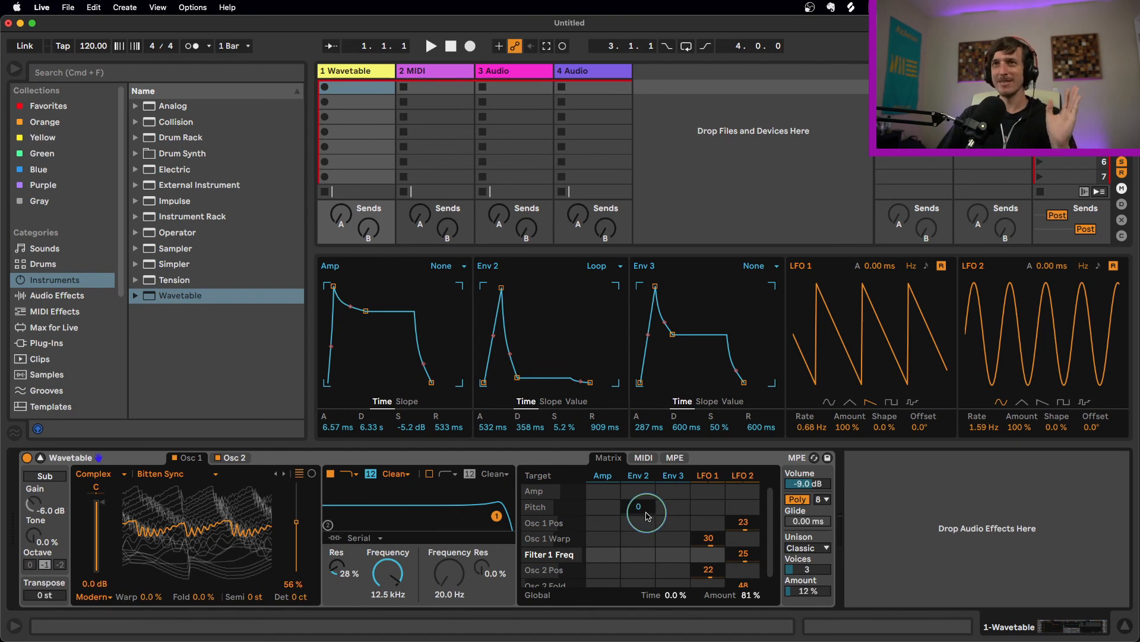
scroll(666, 526, "down", 1)
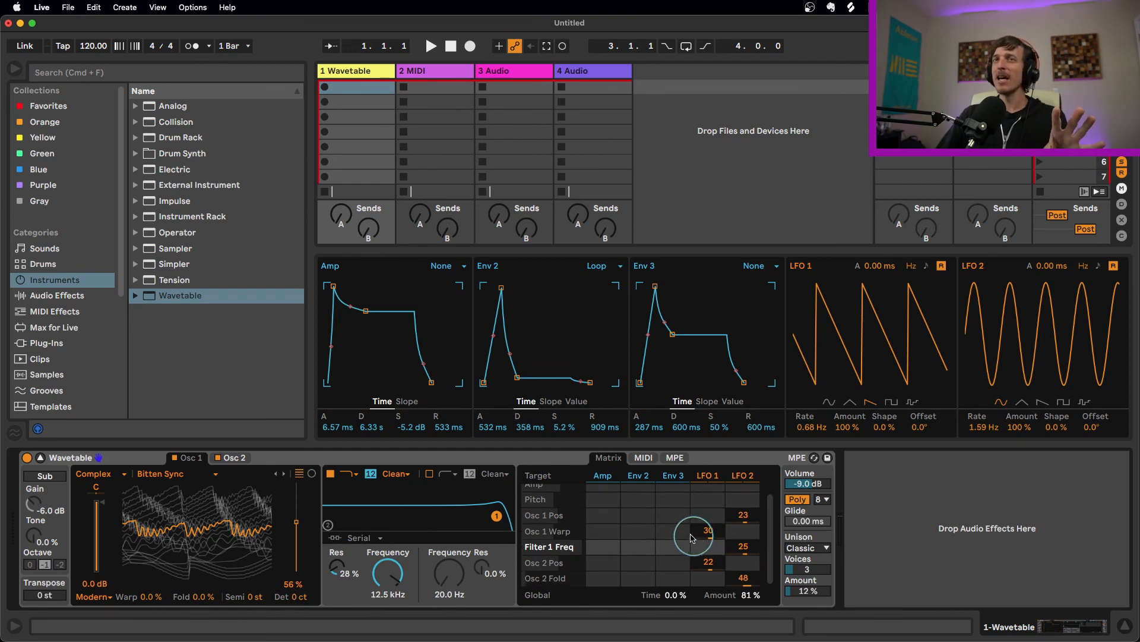